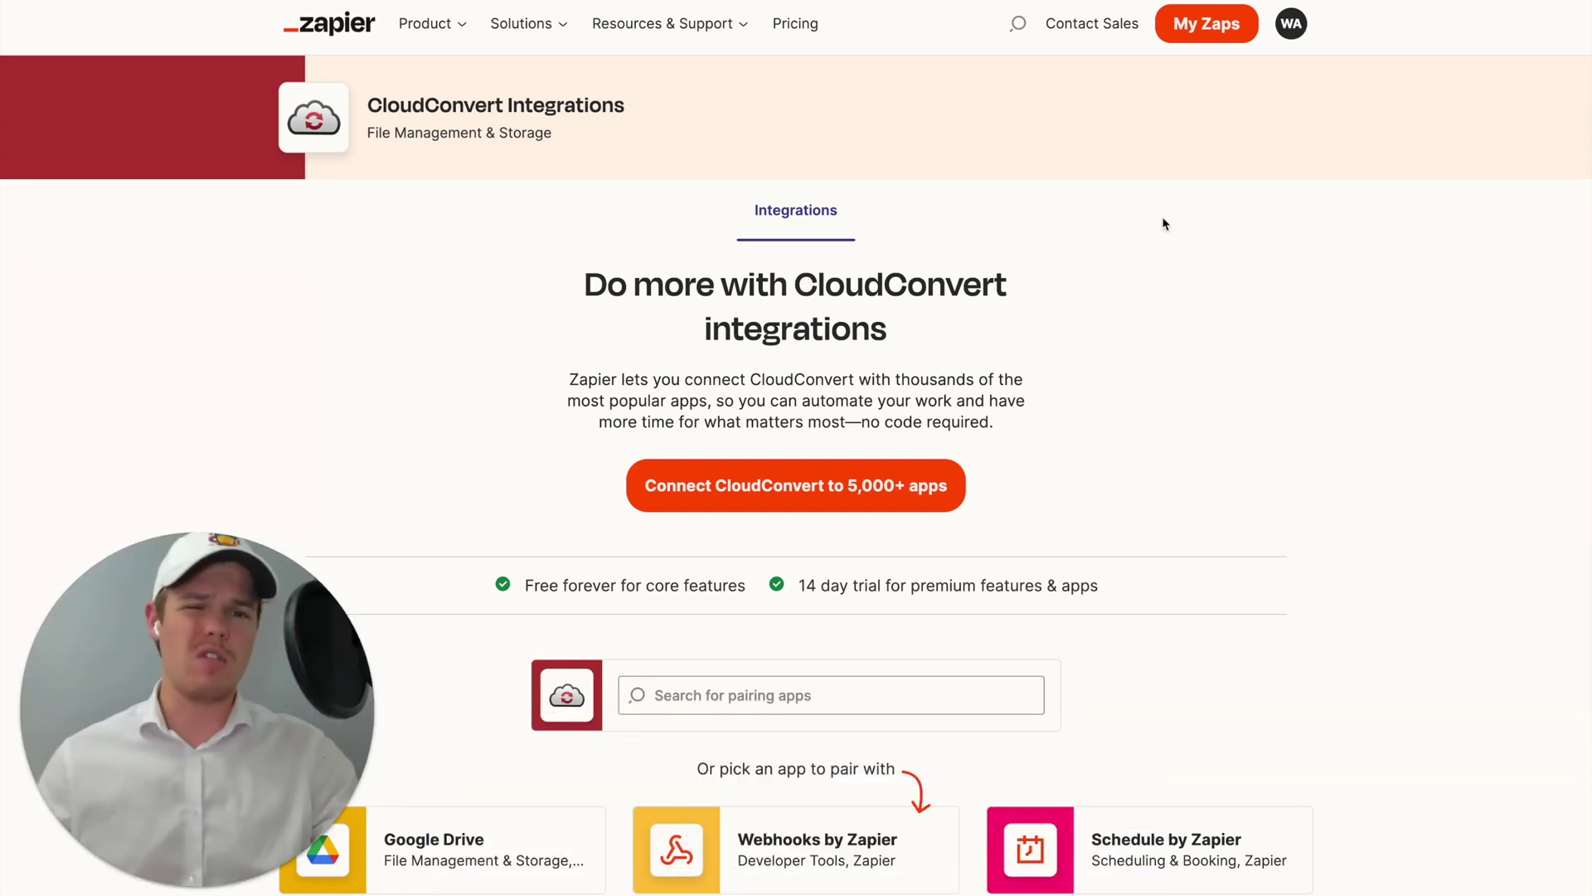
Step: Scroll through the CloudConvert integrations page to review its supported triggers and actions
scroll(1164, 224, "down", 20)
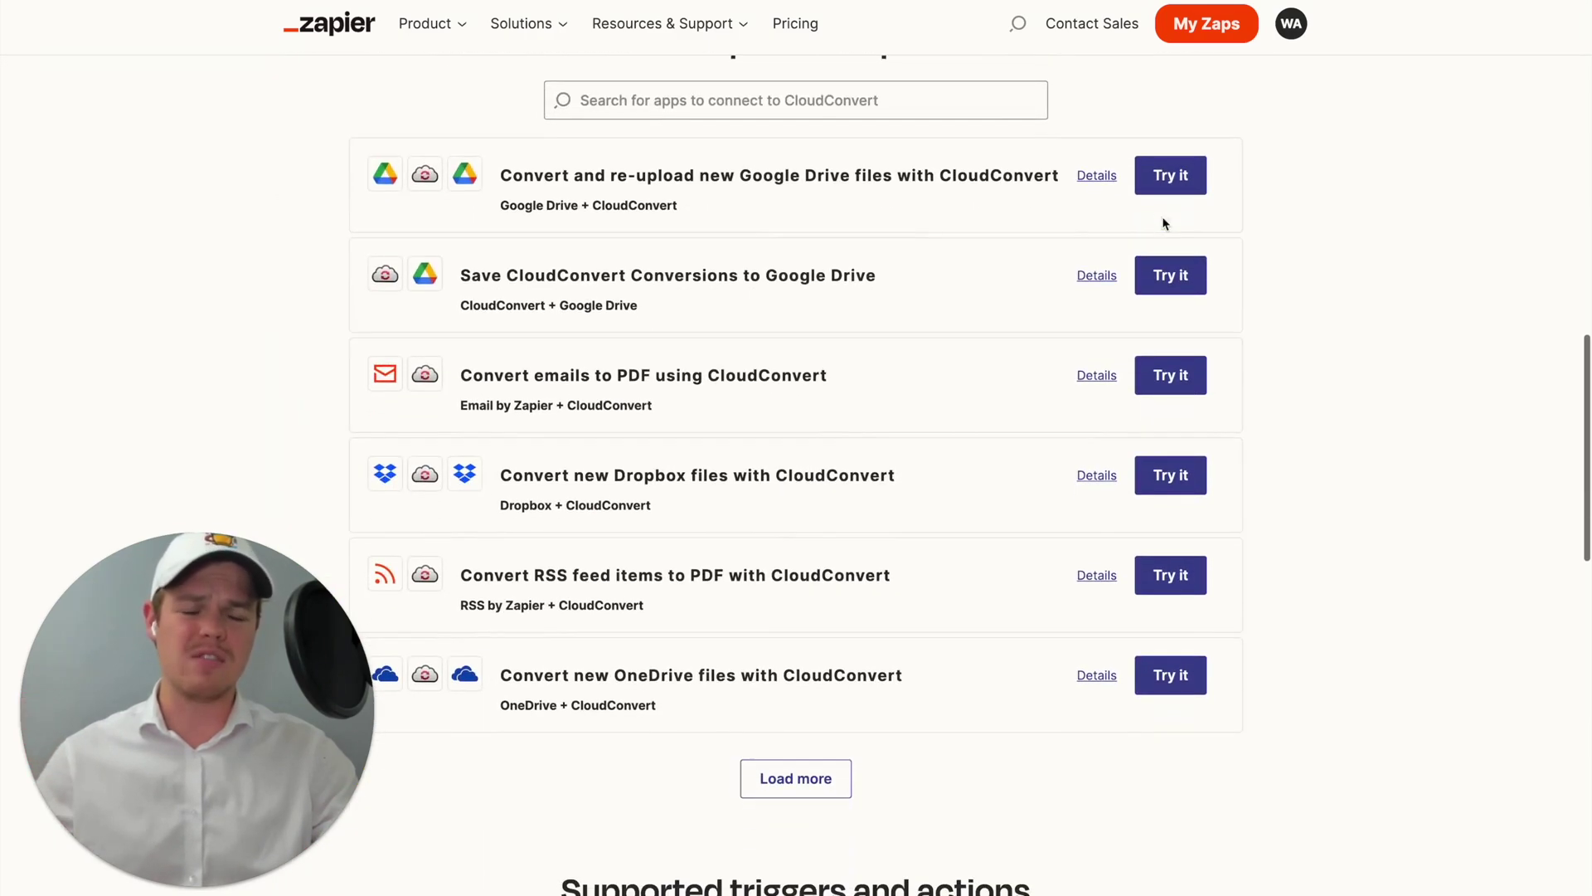
scroll(1164, 224, "down", 3)
scroll(1164, 224, "up", 3)
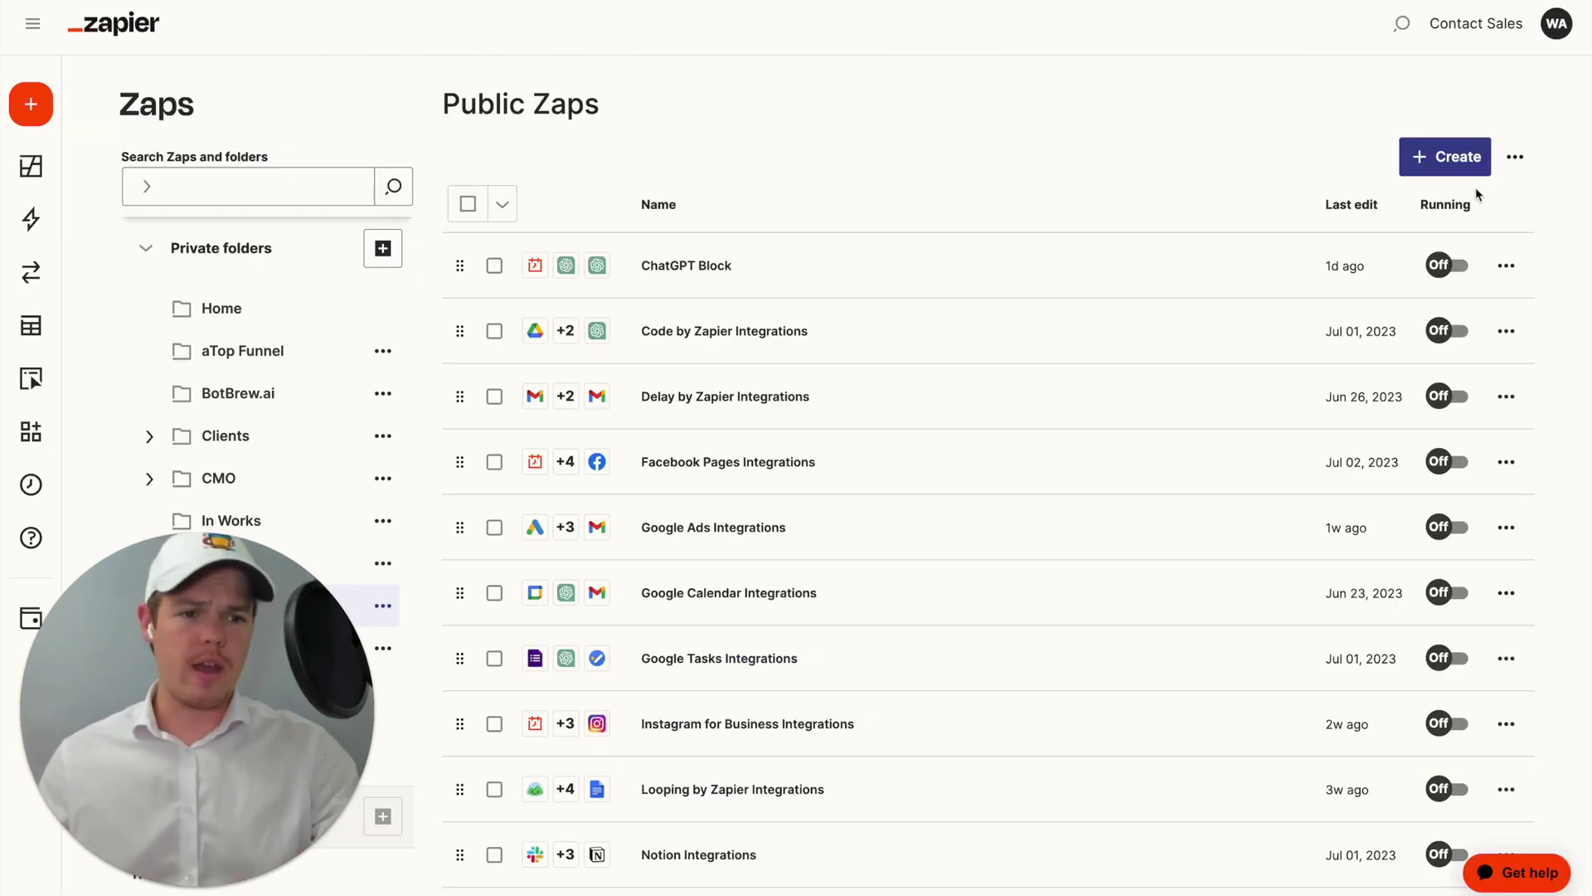
Step: Create a new Zap from the Create menu and title it 'CloudConvert Integrations'
left_click(1464, 166)
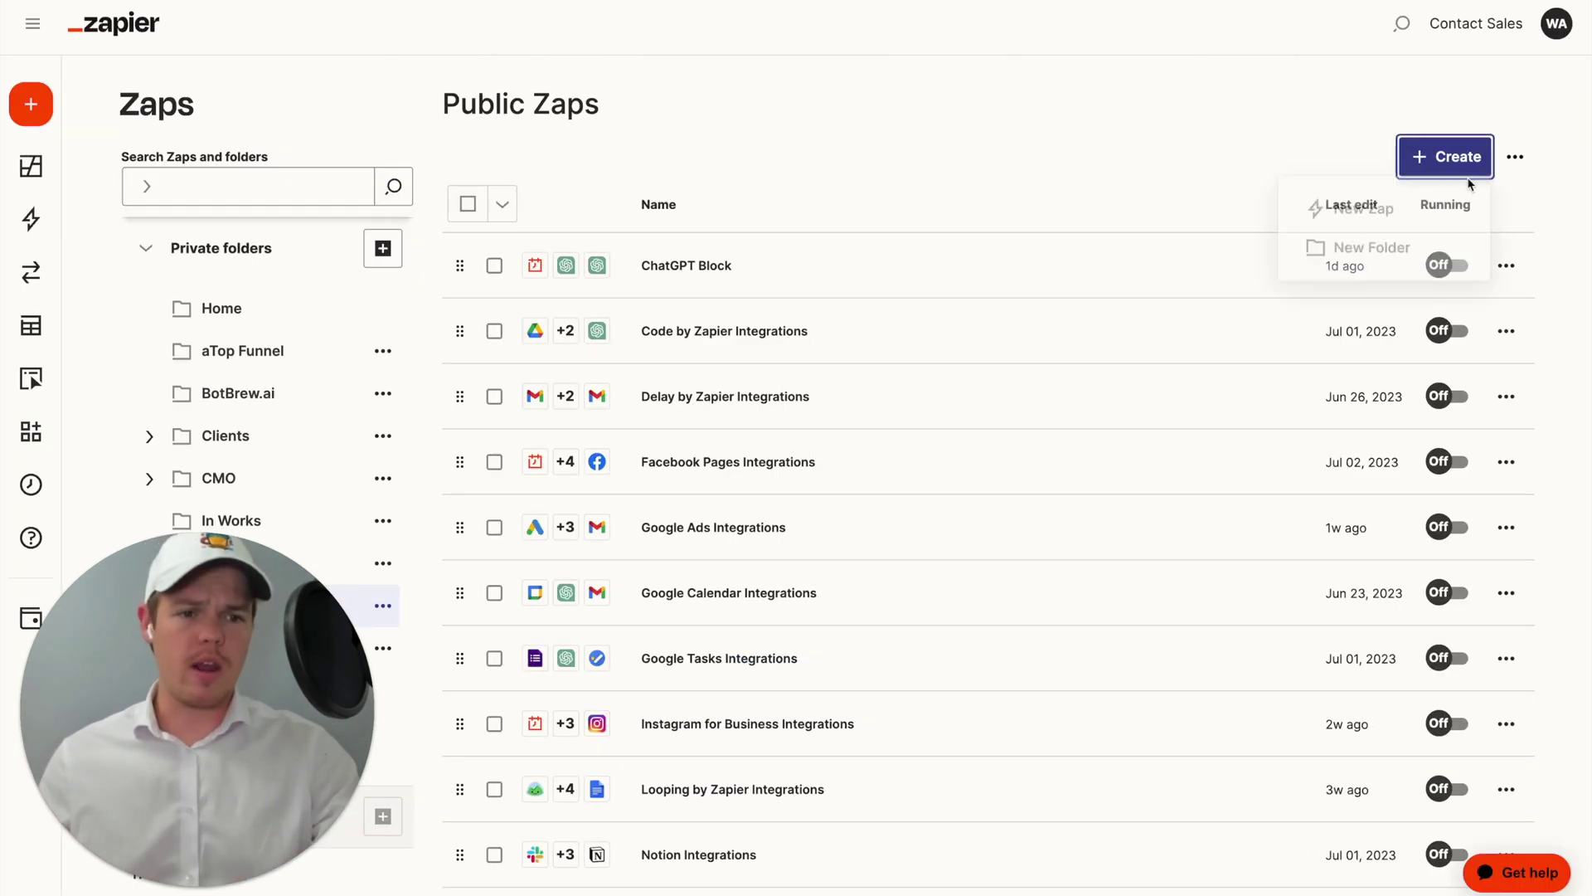
left_click(831, 207)
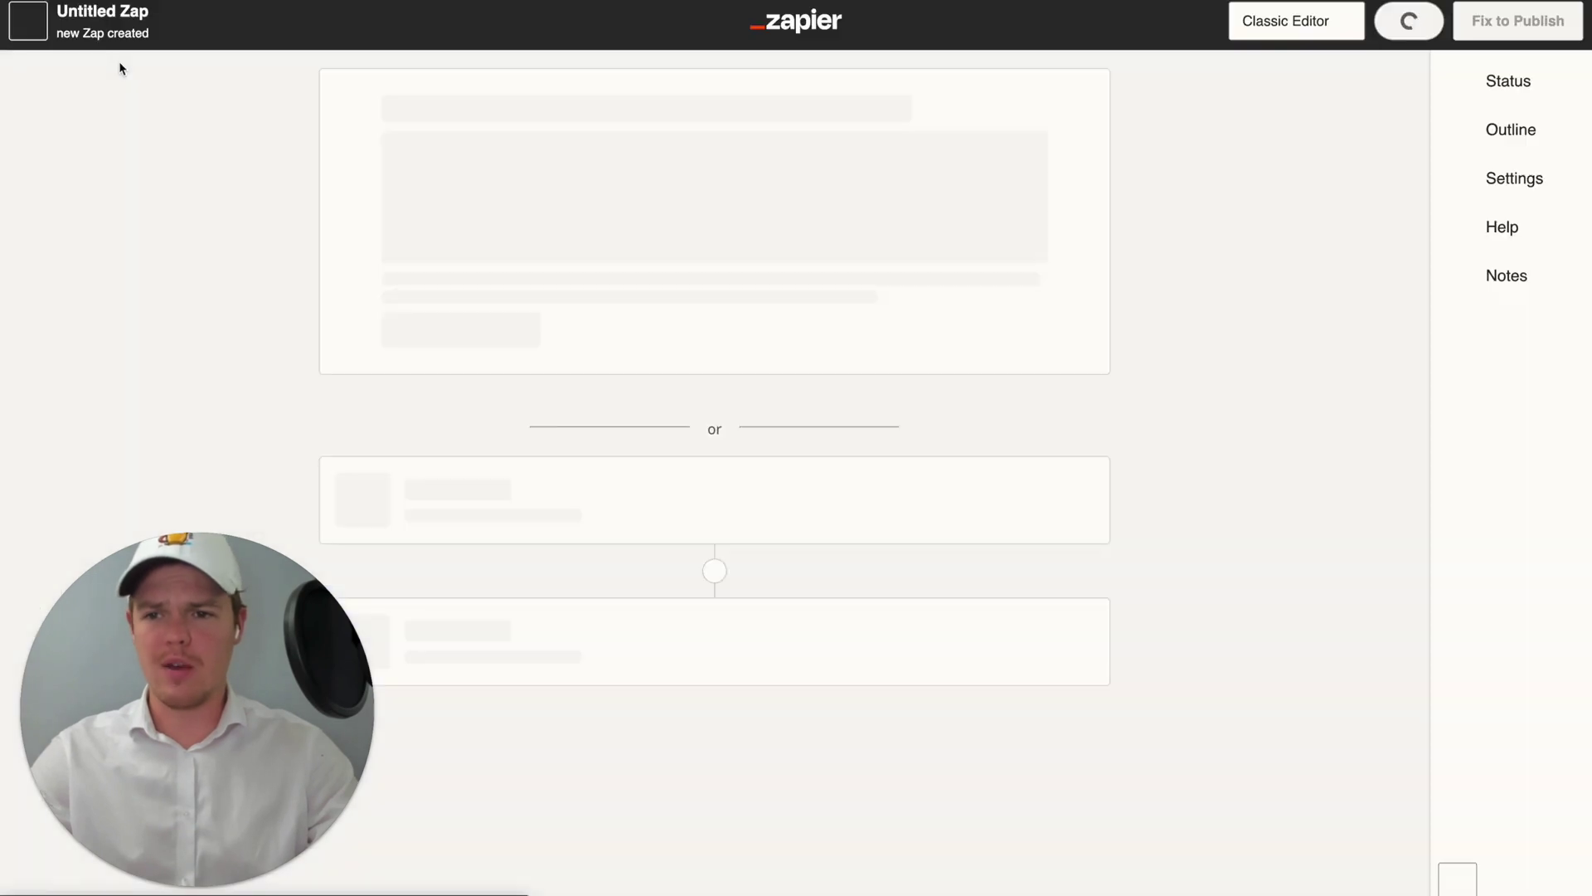
left_click(96, 10)
type("CloudConvert Integrations")
key("Return")
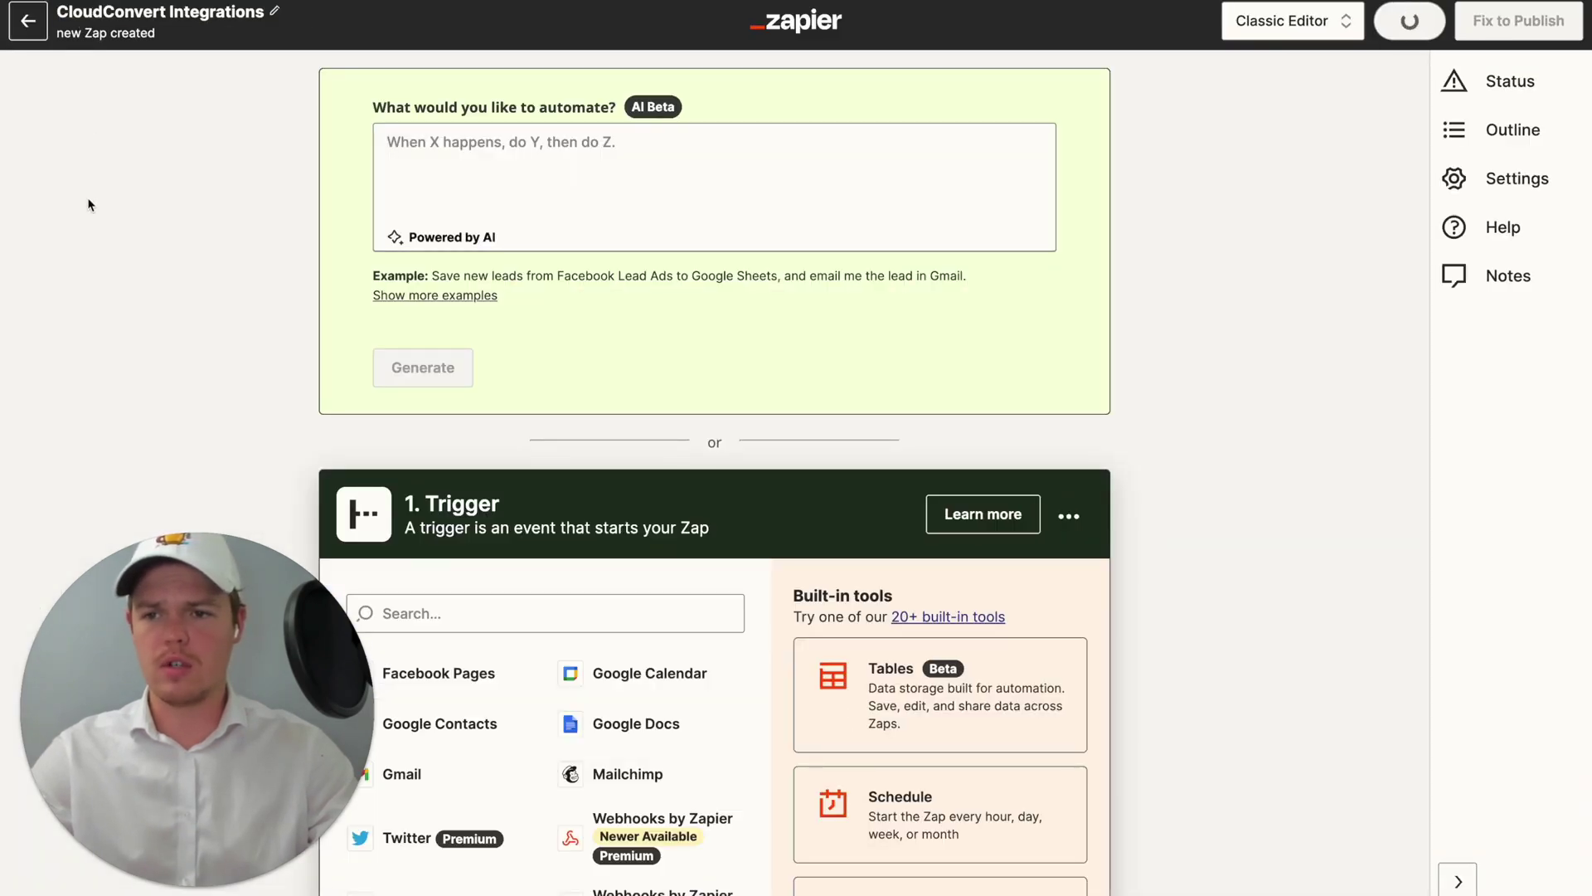
scroll(290, 402, "down", 2)
scroll(287, 403, "down", 2)
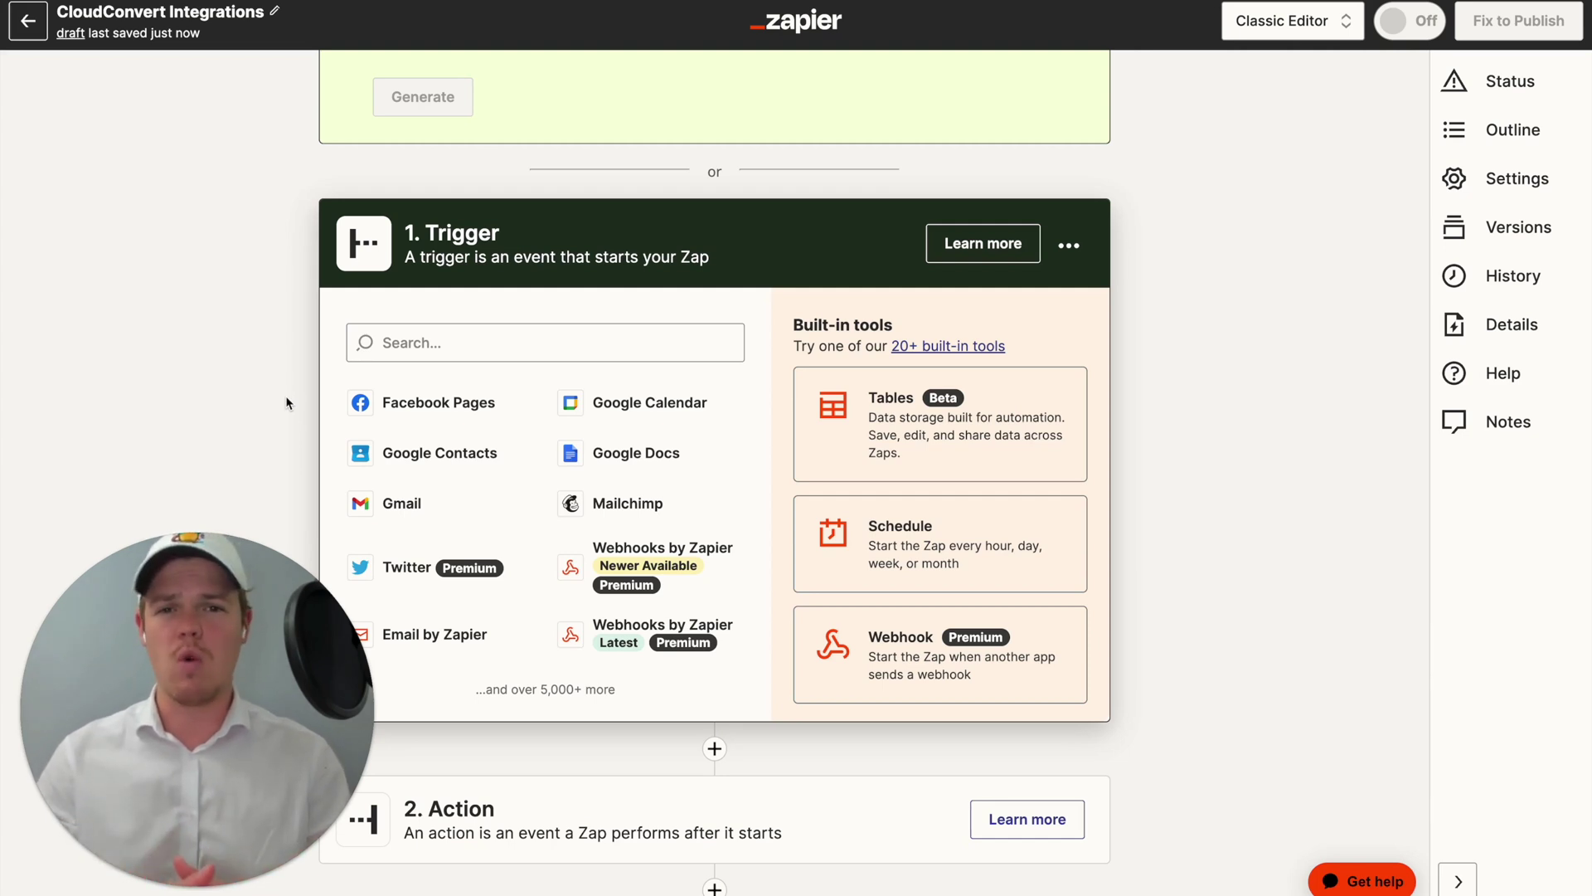
Step: Make Basecamp 3's New To-Do event the Zap trigger
type("b")
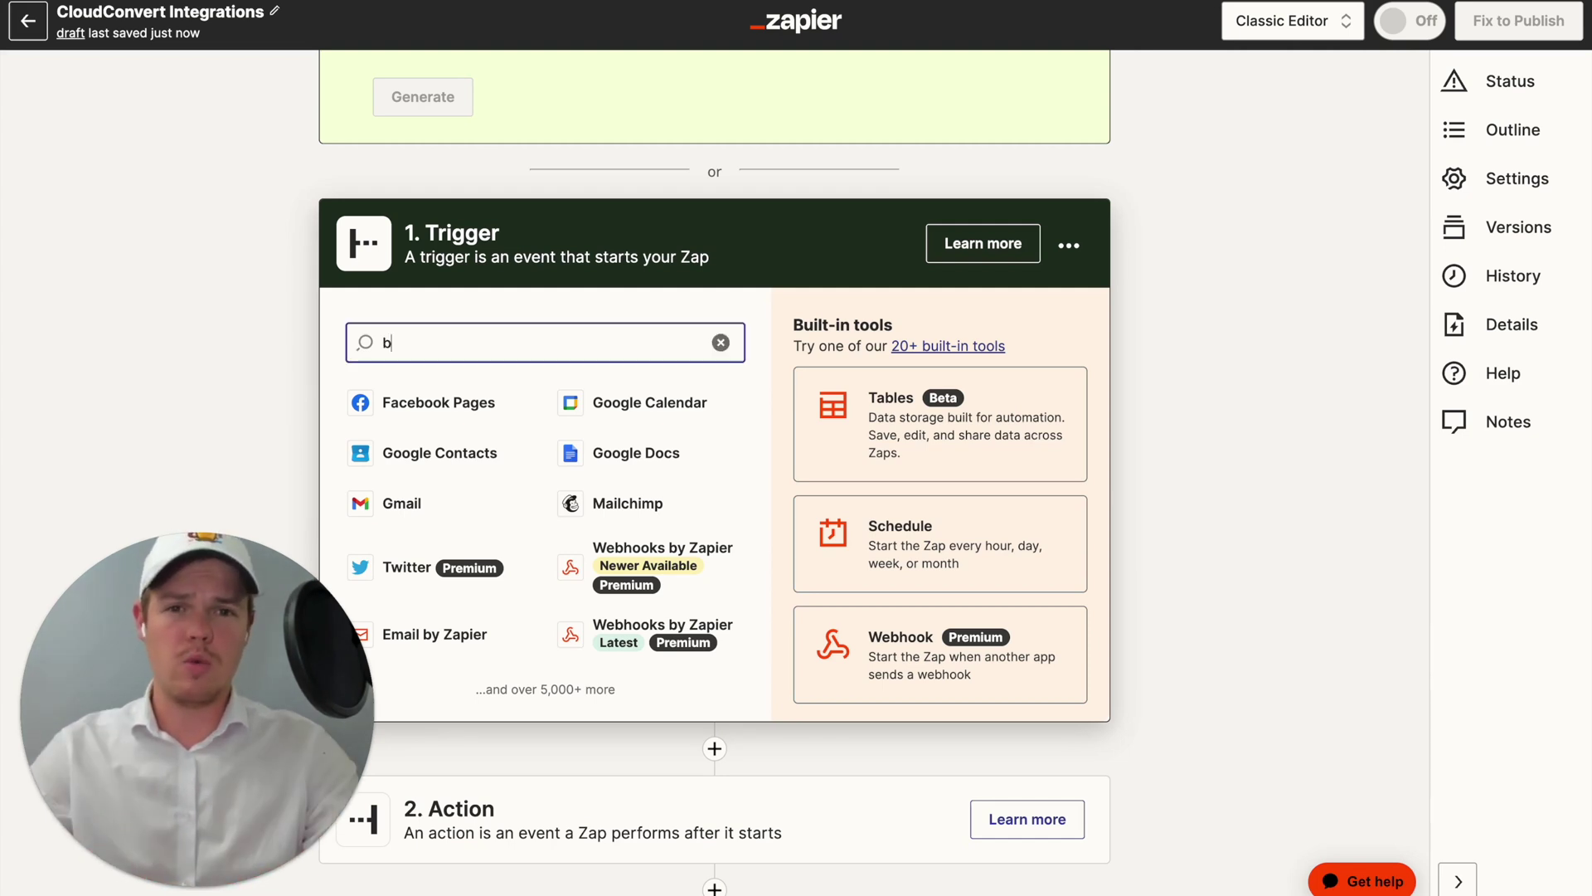
type("asecamp")
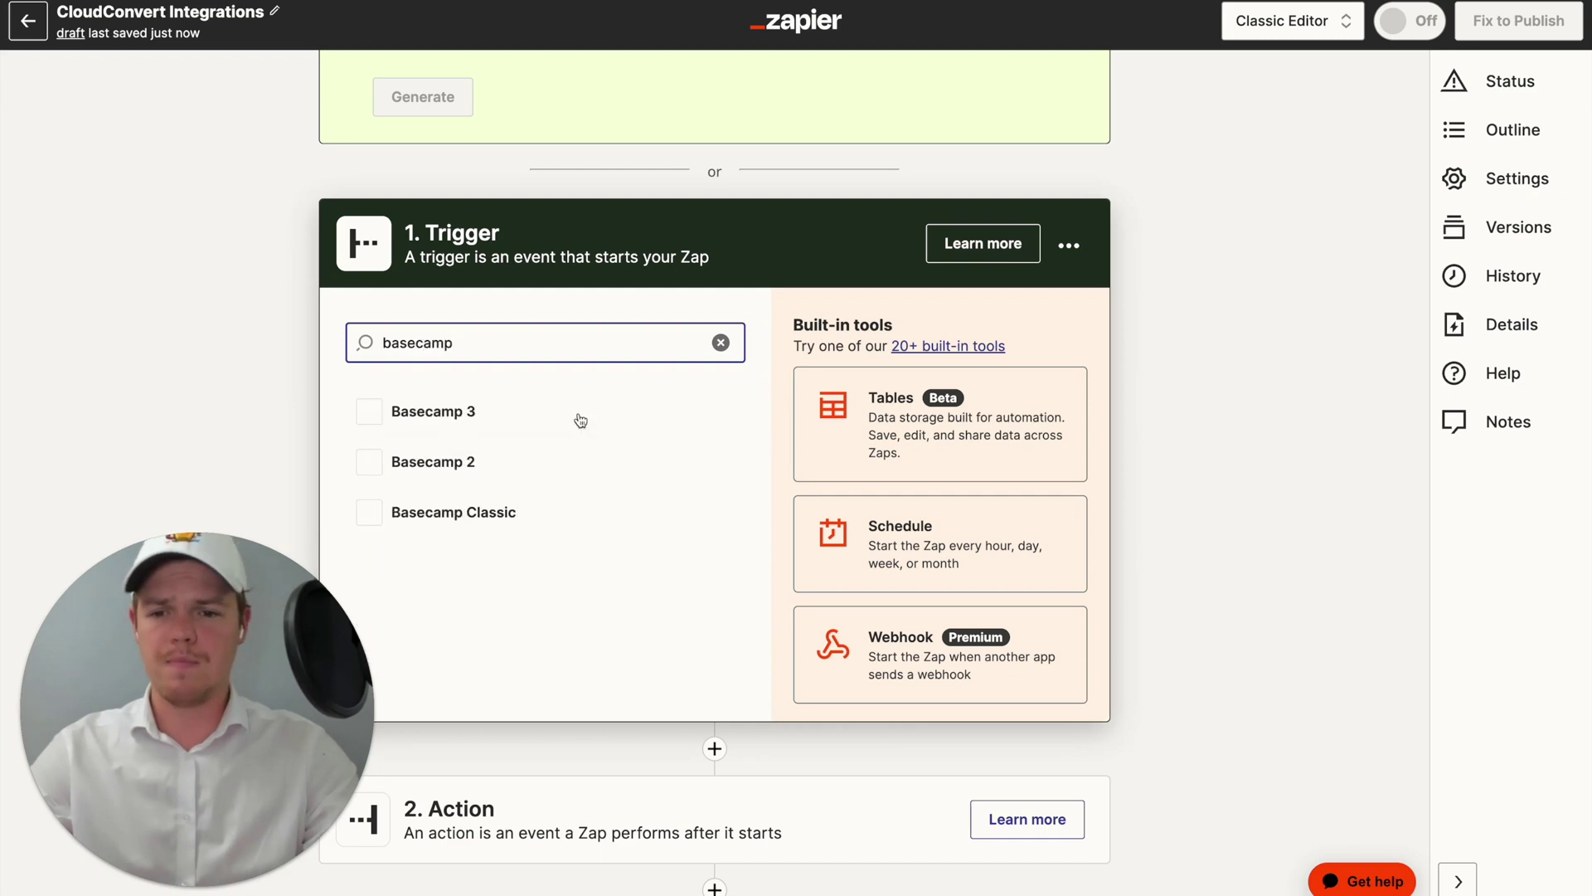
left_click(579, 421)
left_click(643, 355)
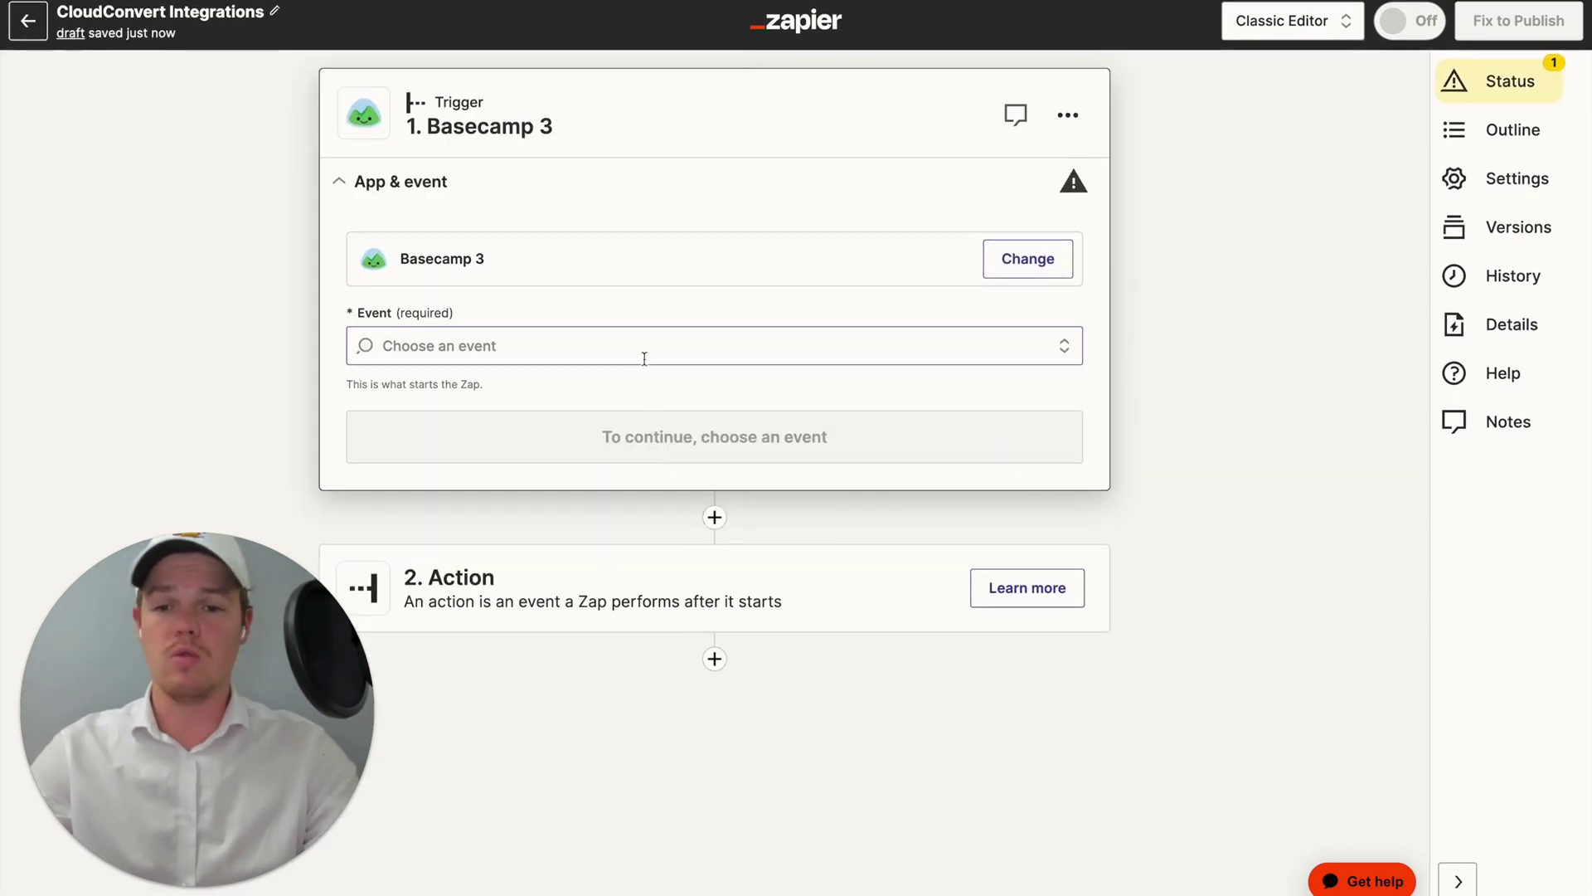
scroll(633, 412, "down", 5)
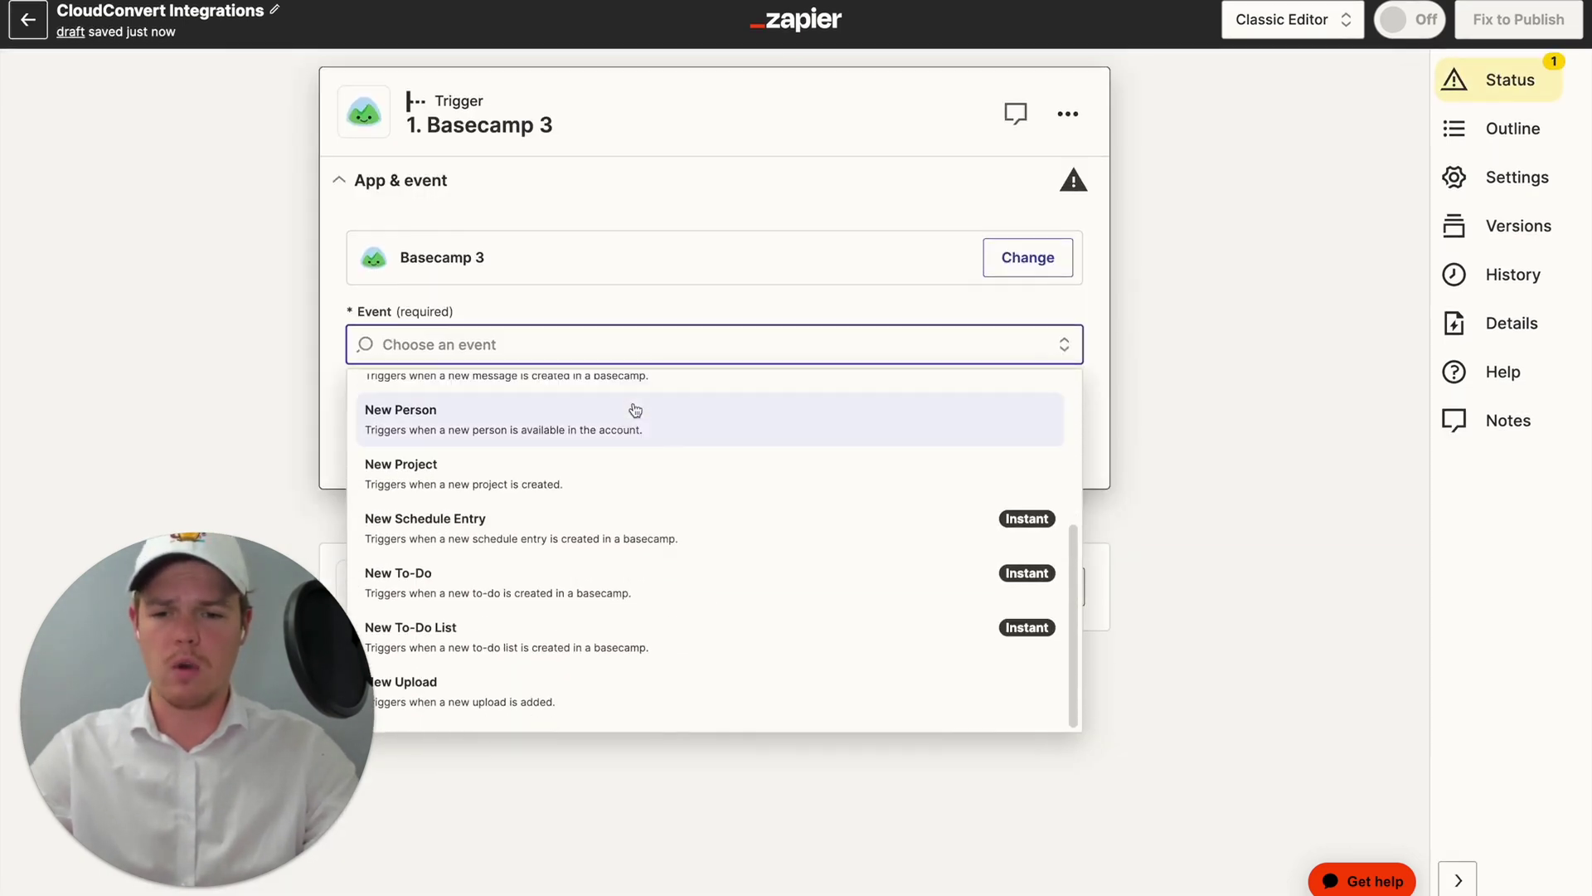
left_click(604, 596)
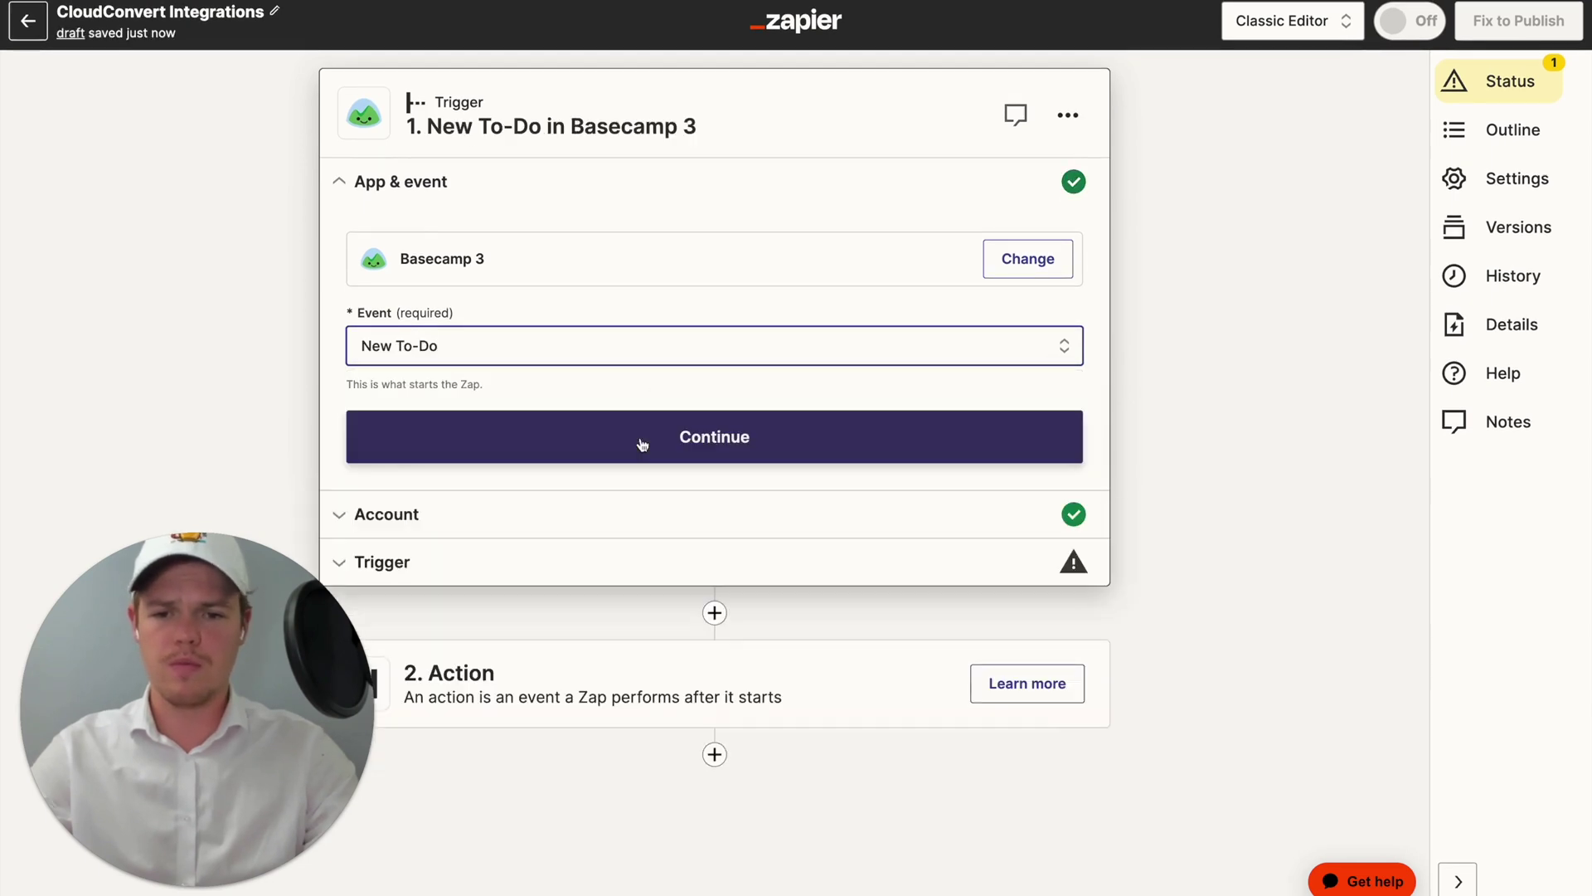
left_click(431, 455)
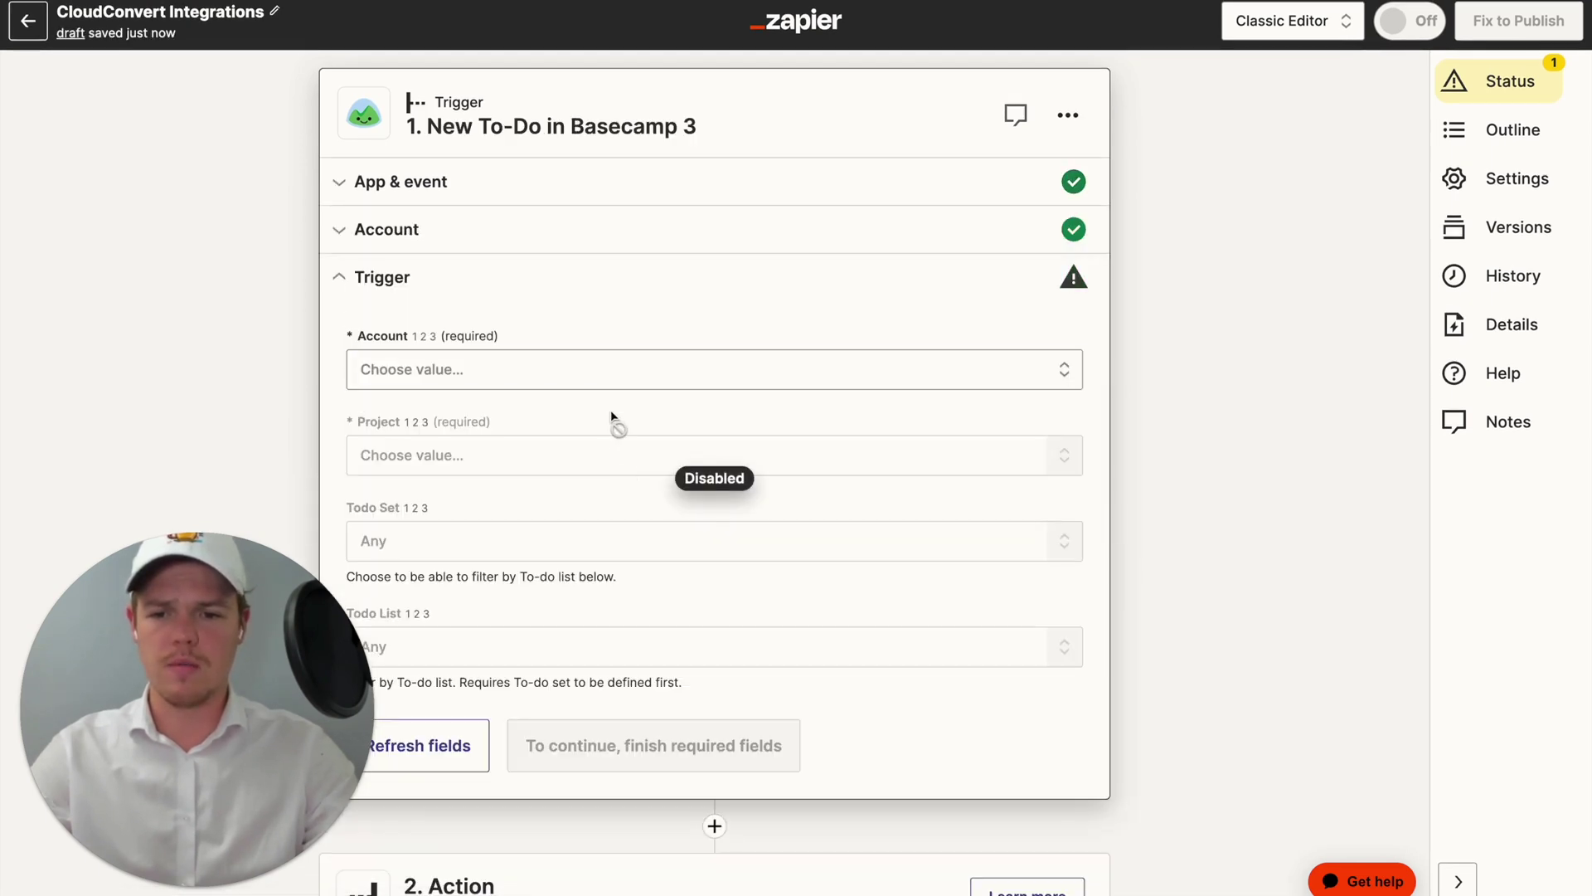
Step: Select the connected Basecamp account and Auto Tasker project, then test the trigger
left_click(599, 371)
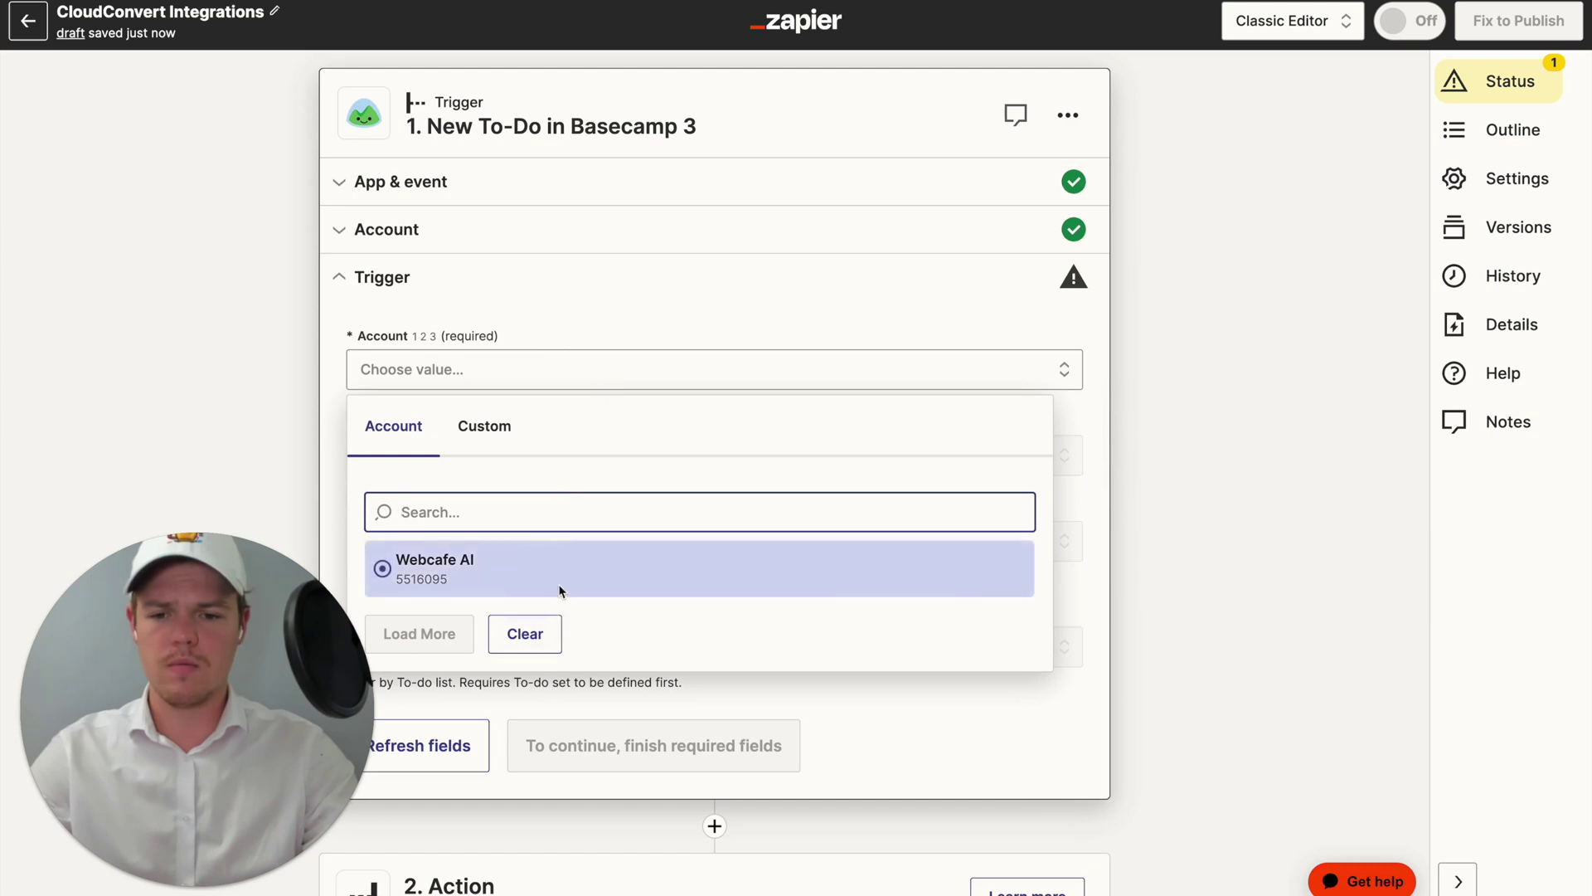
left_click(560, 583)
scroll(597, 373, "down", 2)
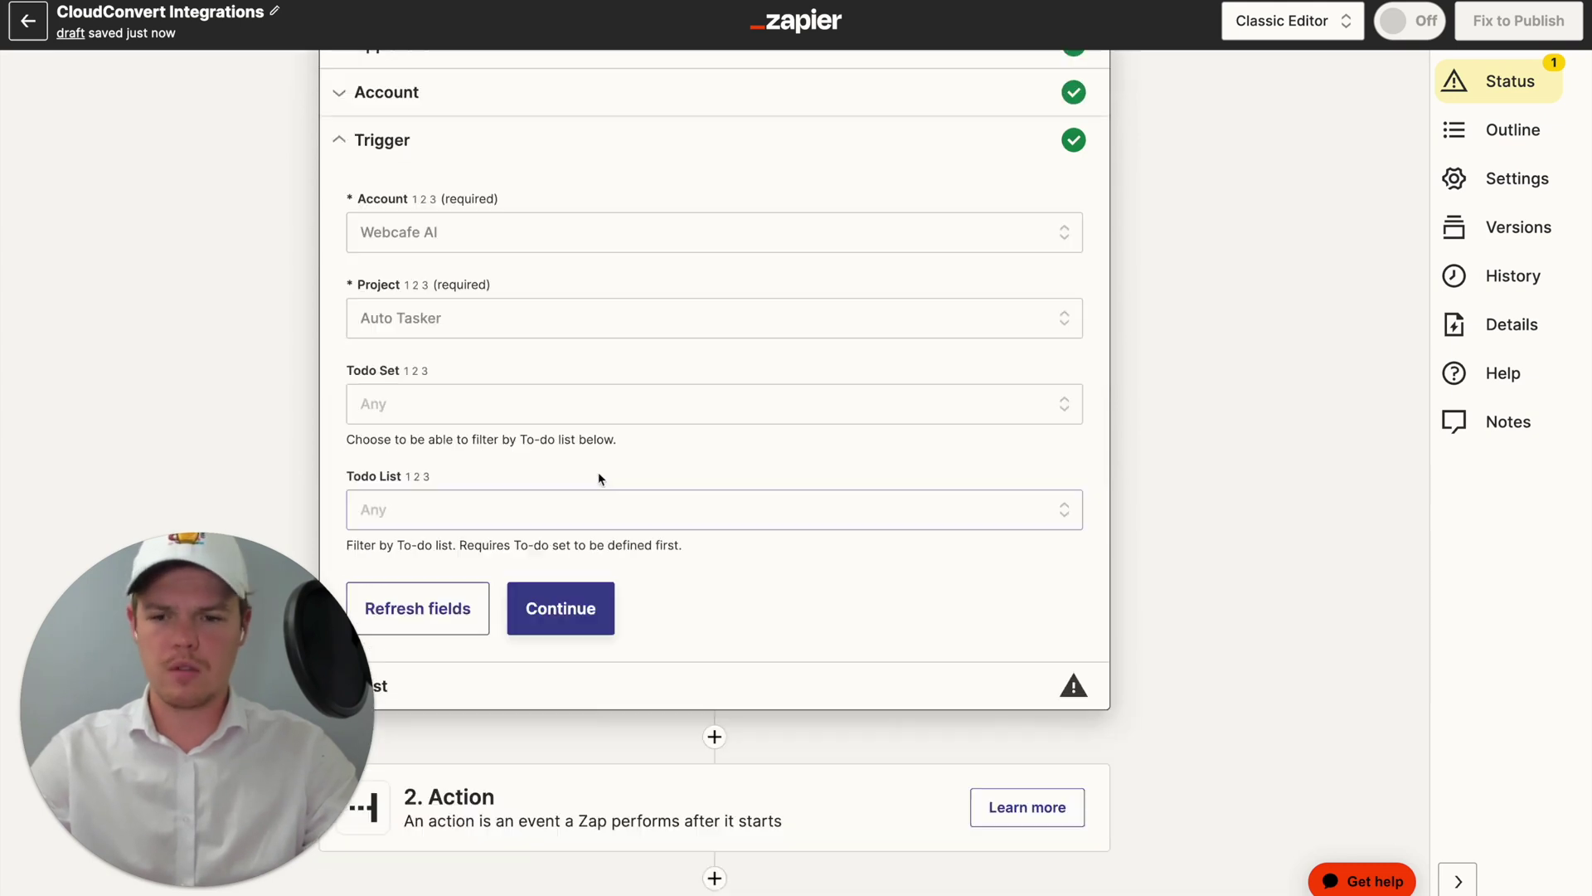
scroll(605, 452, "down", 1)
left_click(574, 549)
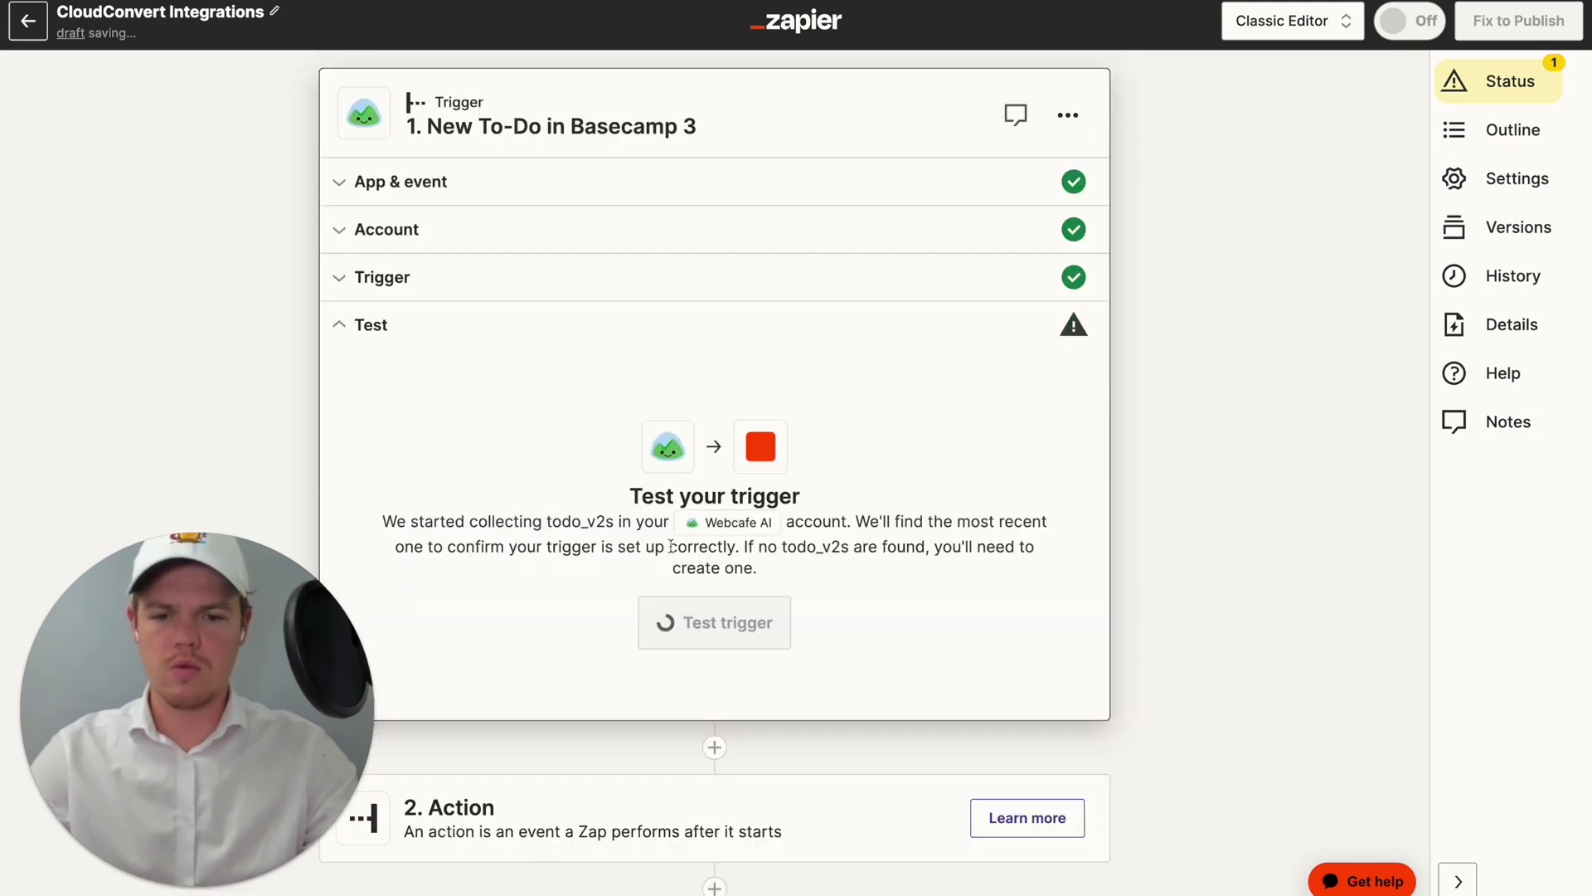
left_click(724, 620)
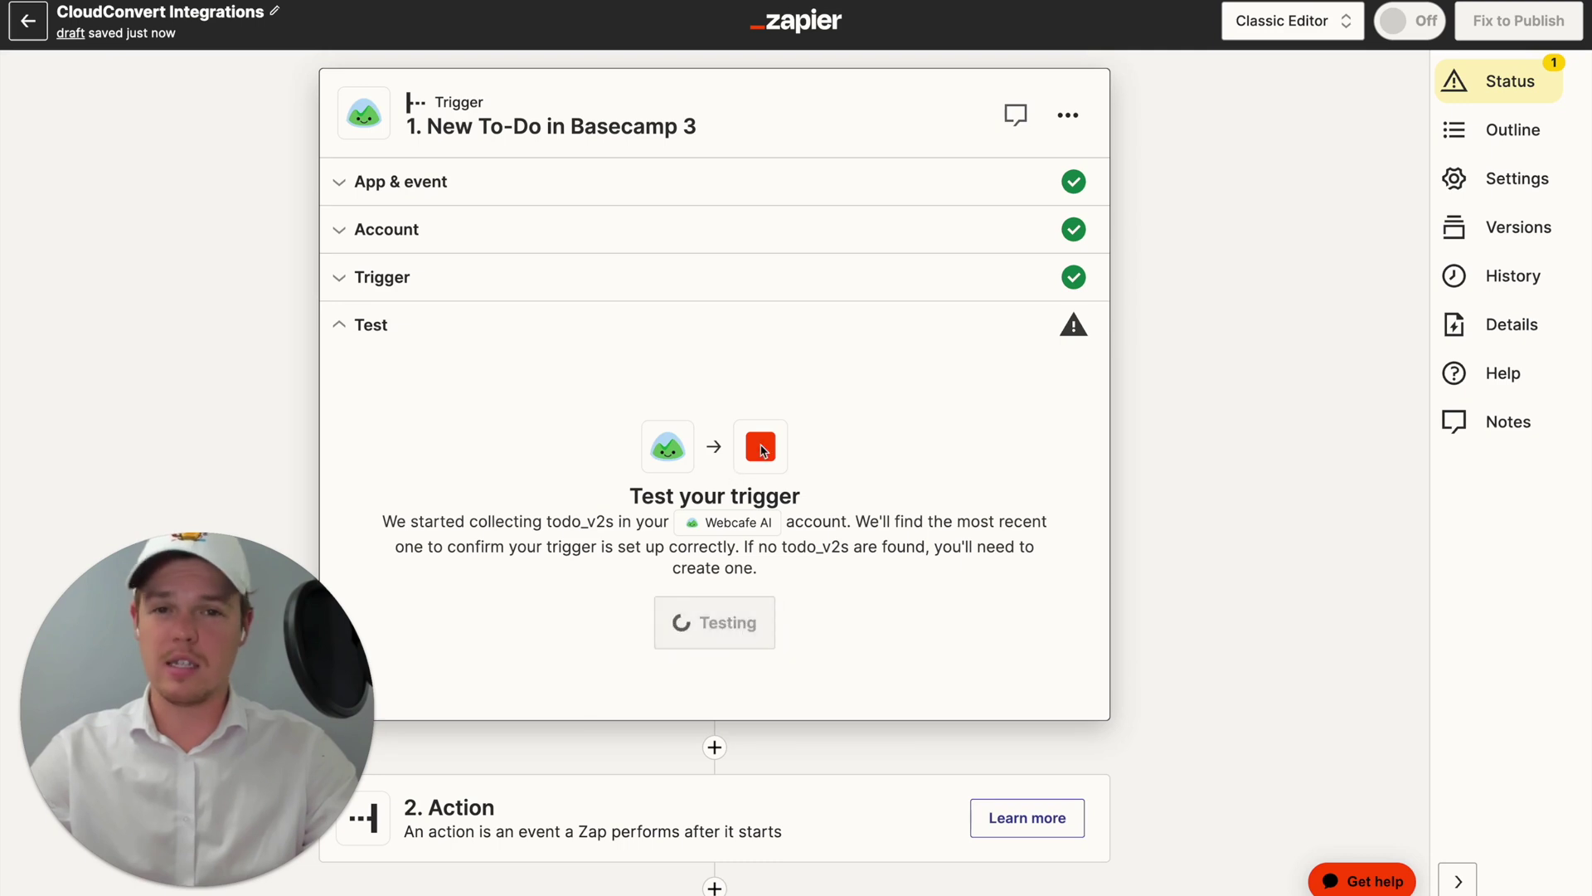
scroll(762, 449, "down", 1)
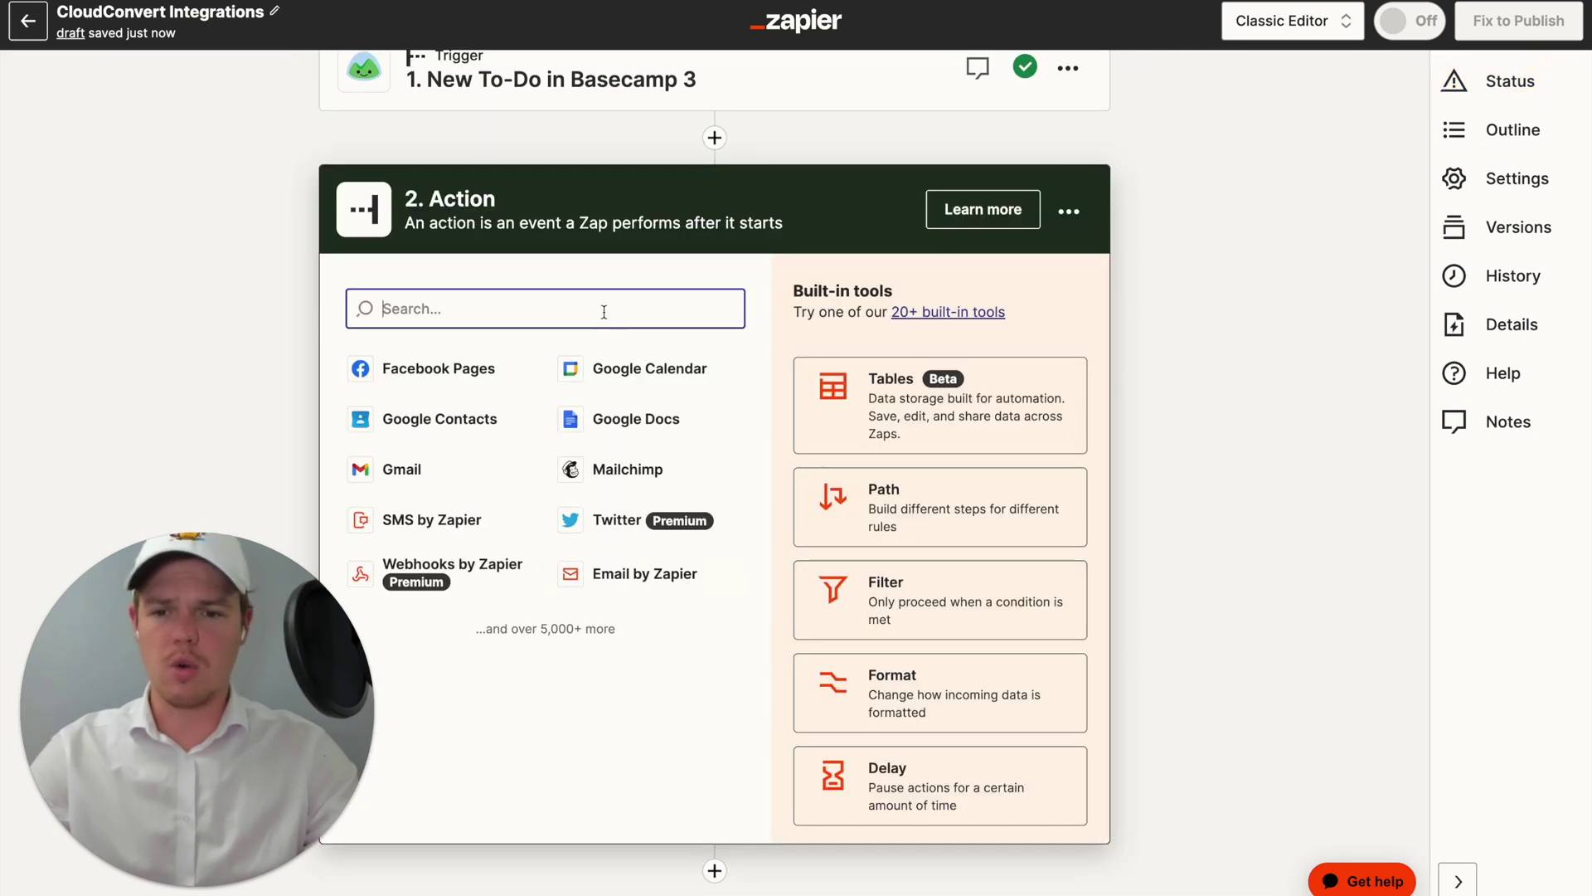
Step: Set the action to OpenAI's Generate Image event and connect the OpenAI account
type("i")
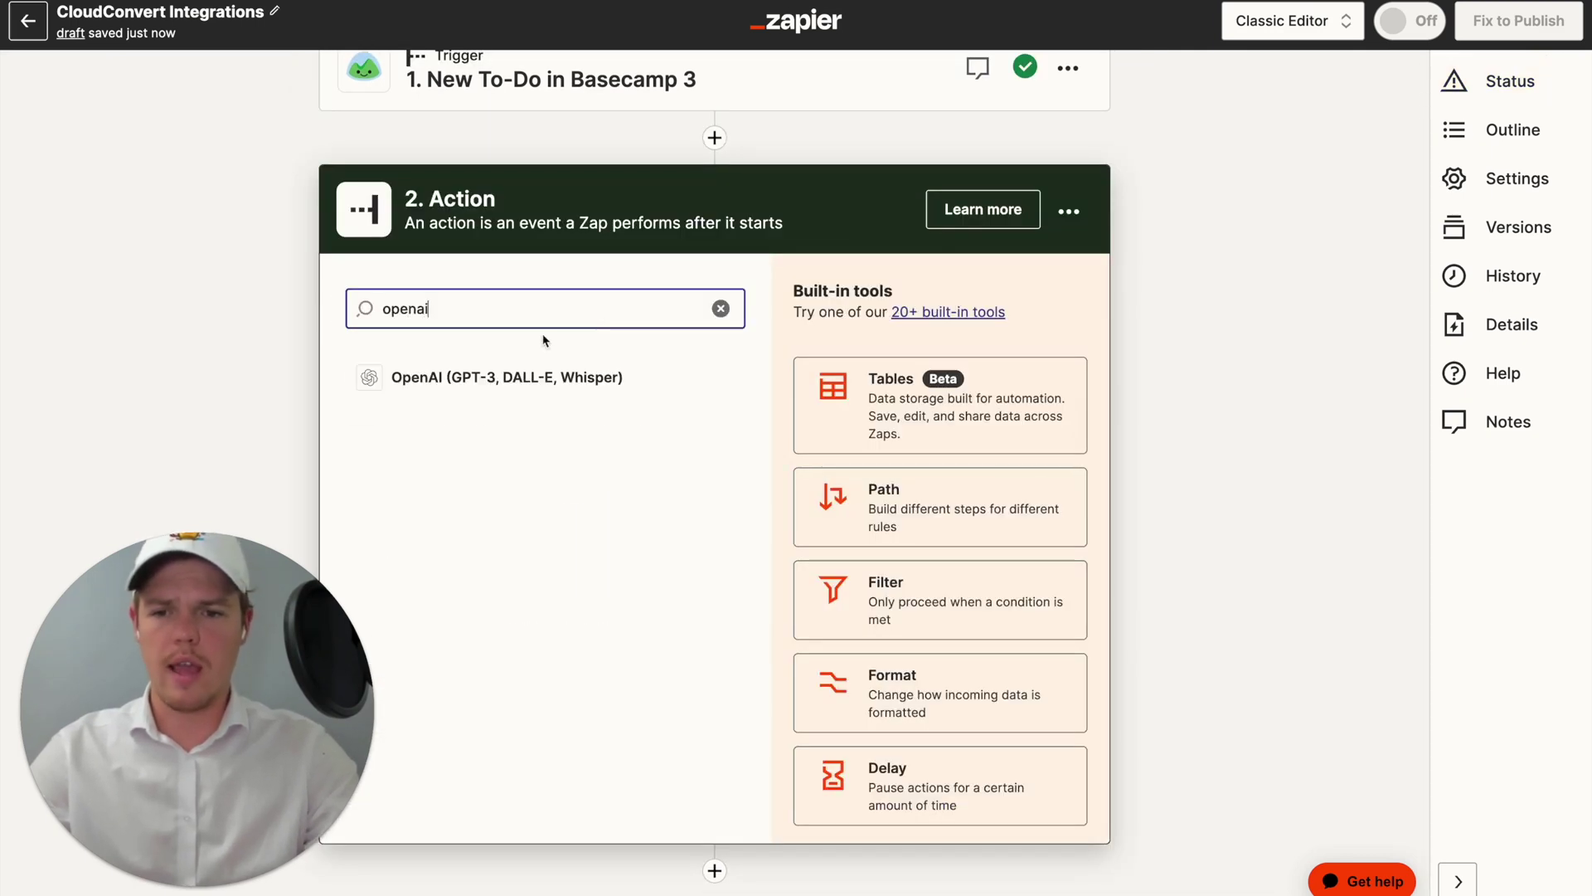
left_click(630, 380)
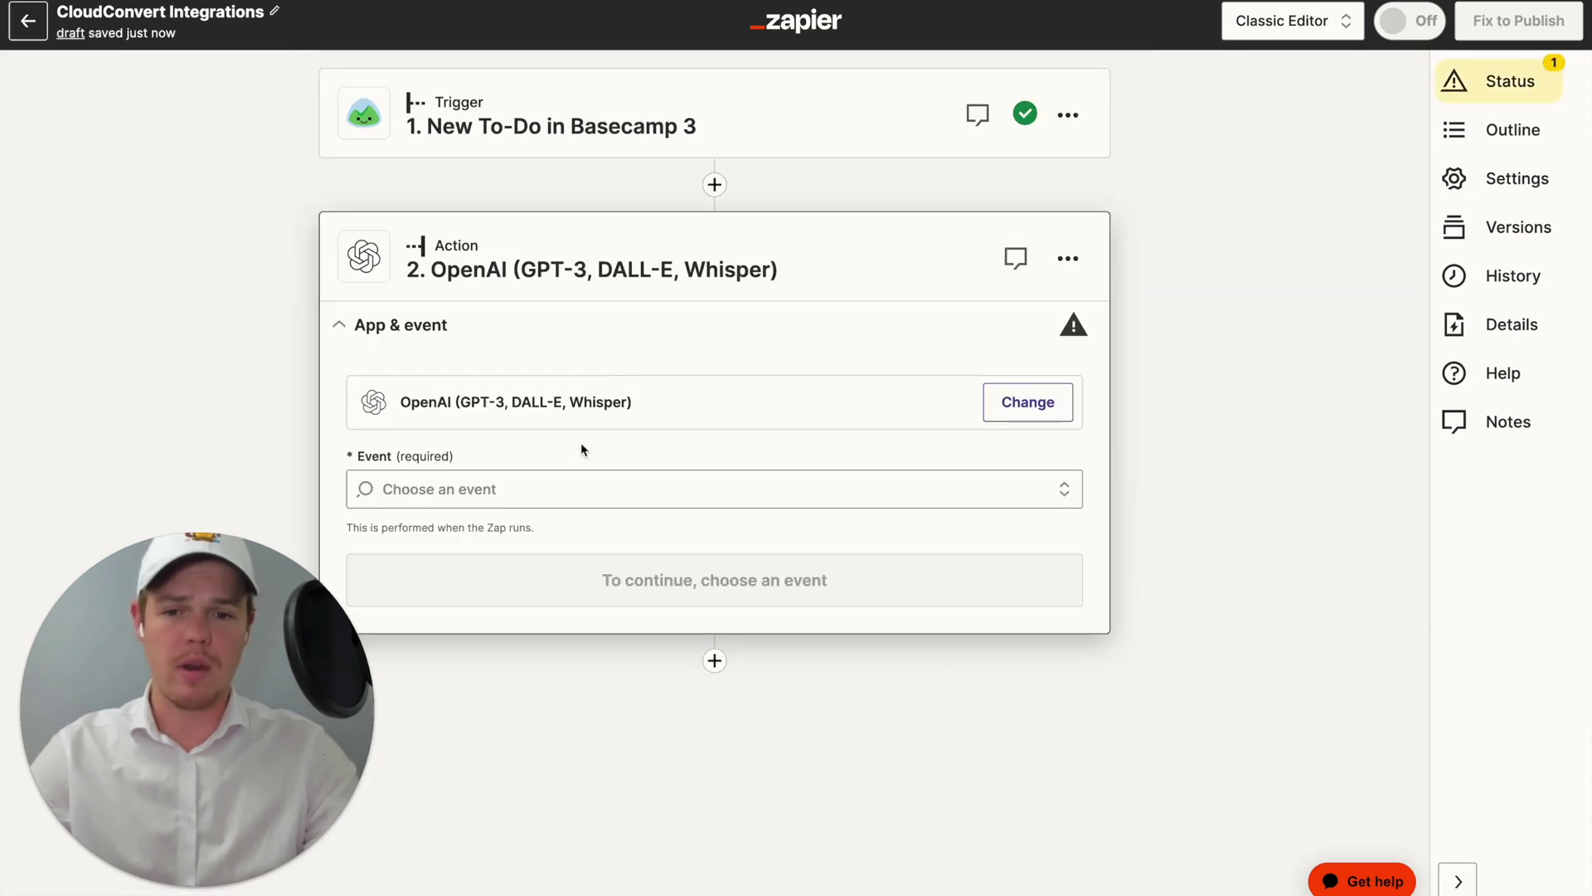
left_click(564, 480)
scroll(572, 725, "down", 1)
left_click(572, 803)
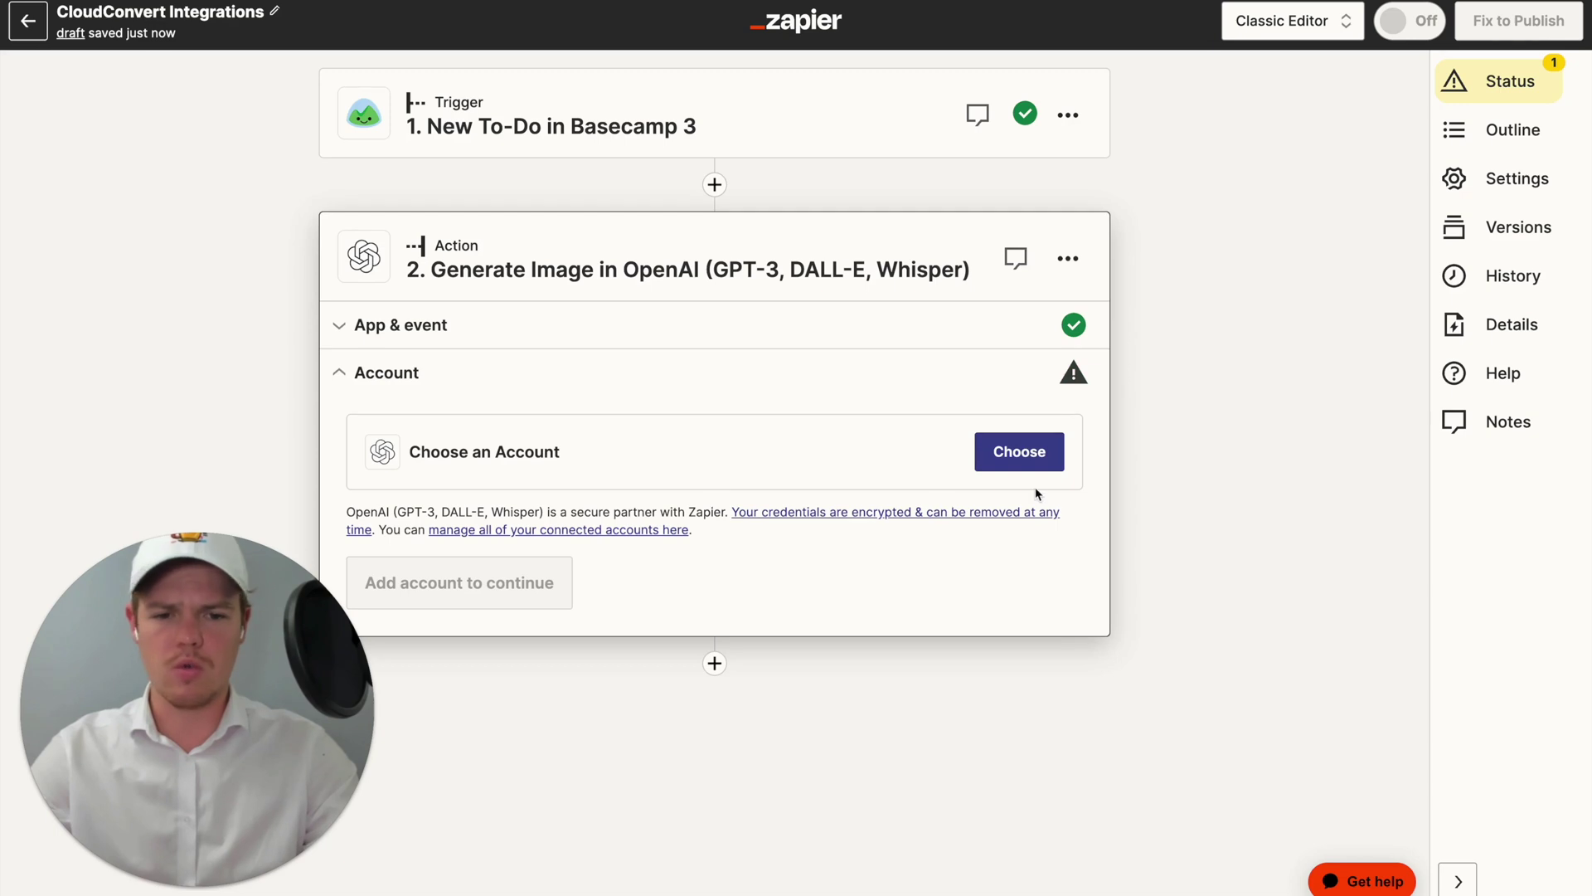
left_click(1019, 453)
left_click(448, 762)
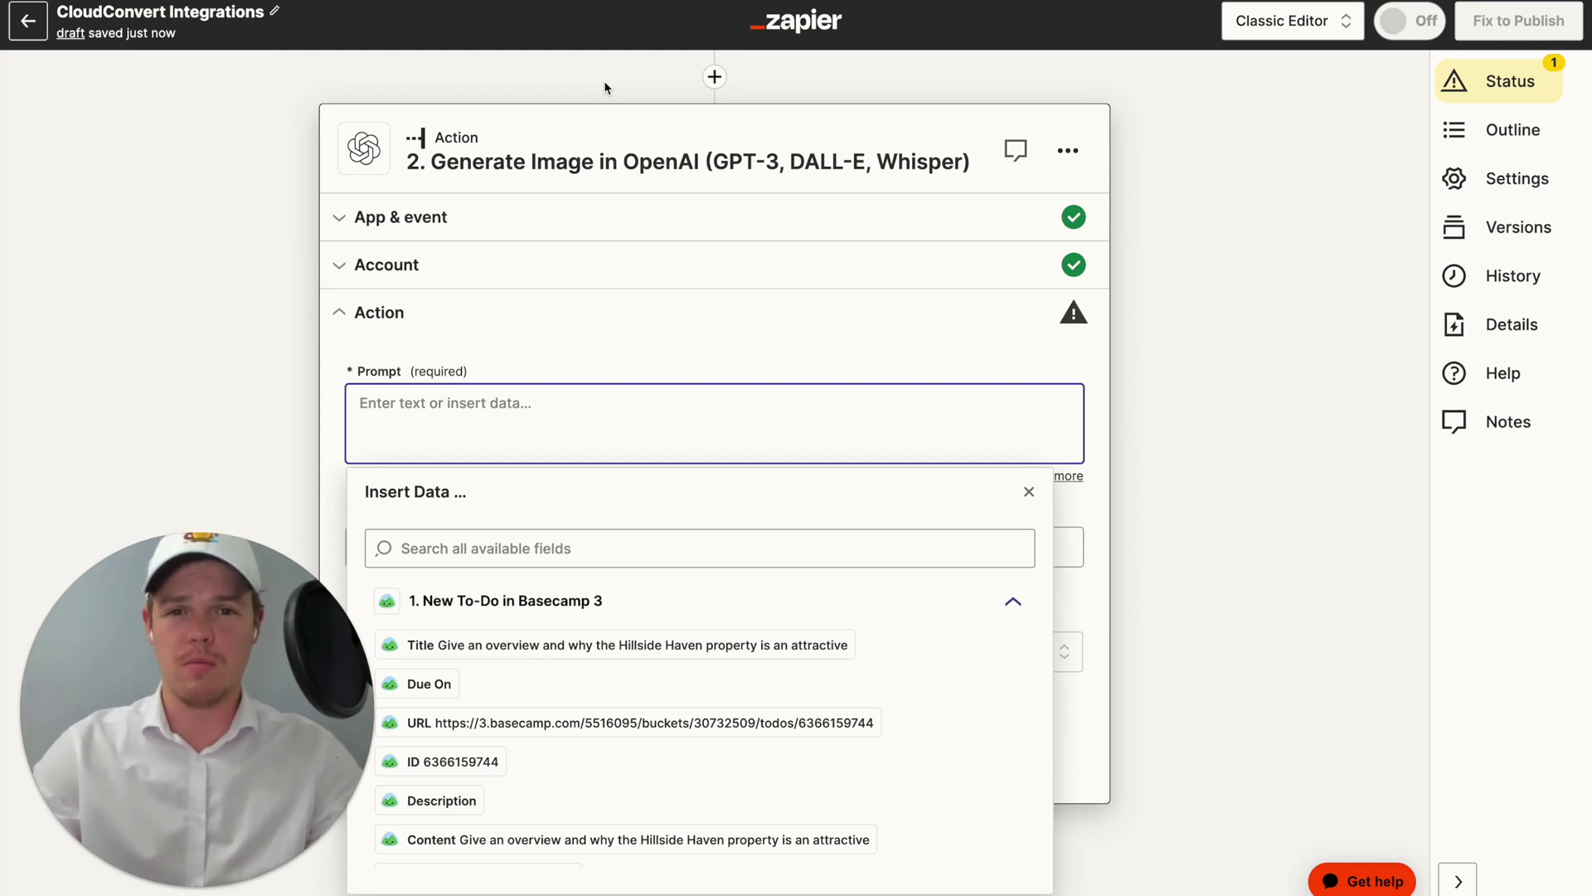
Step: Set the prompt to the Basecamp to-do Title plus 'Ultra detail, photography, volumetric lighting'
type("[object name]. Ultra detail, photography, volumetric lighting")
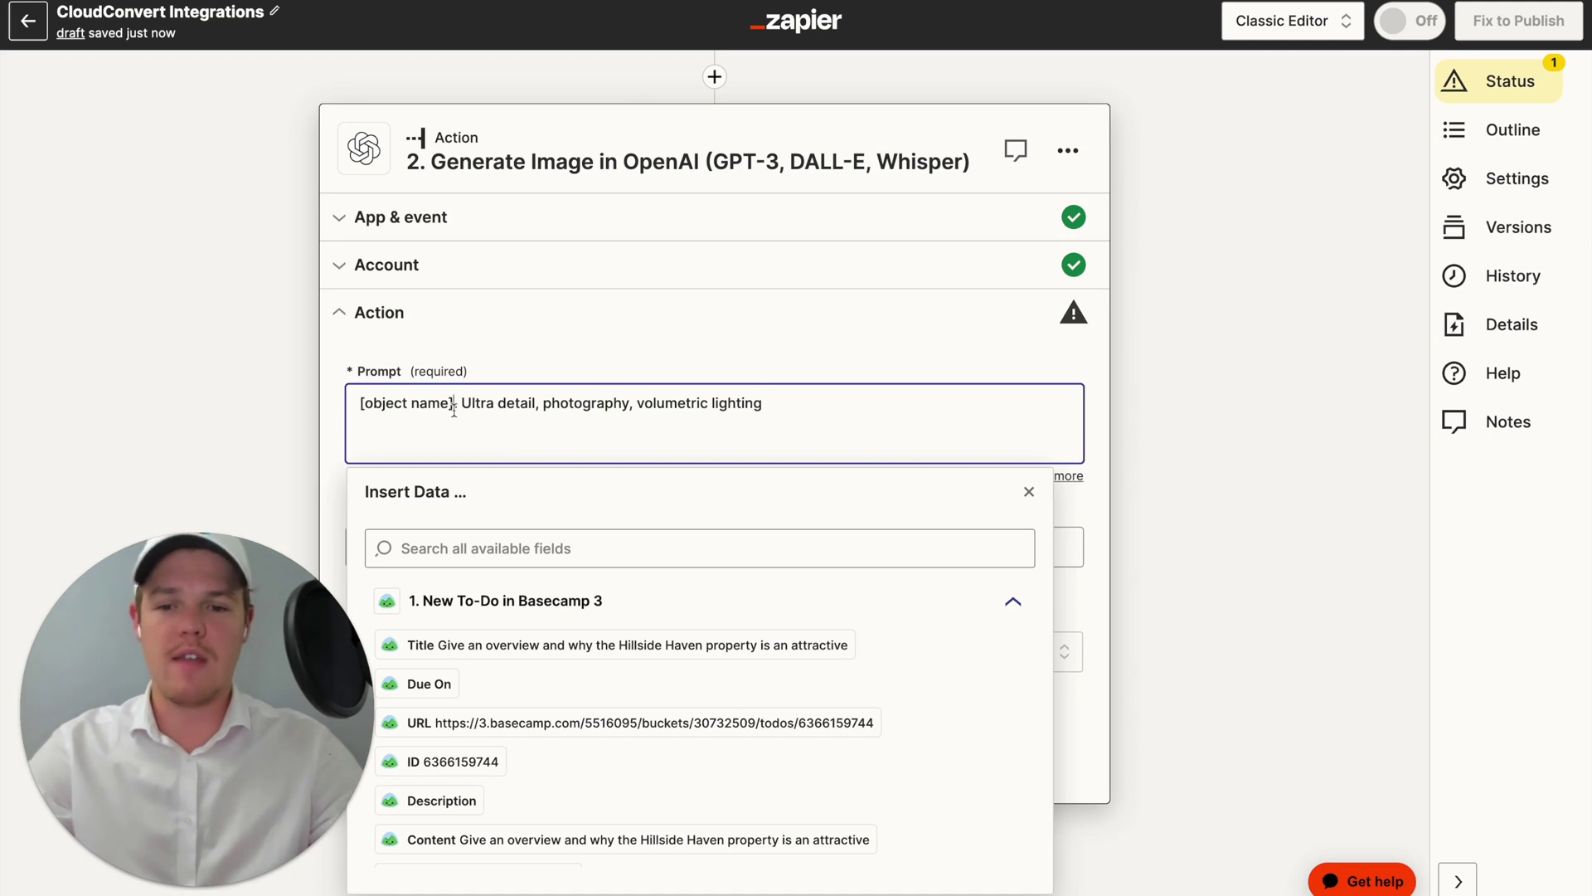
key("BackSpace")
scroll(807, 763, "down", 1)
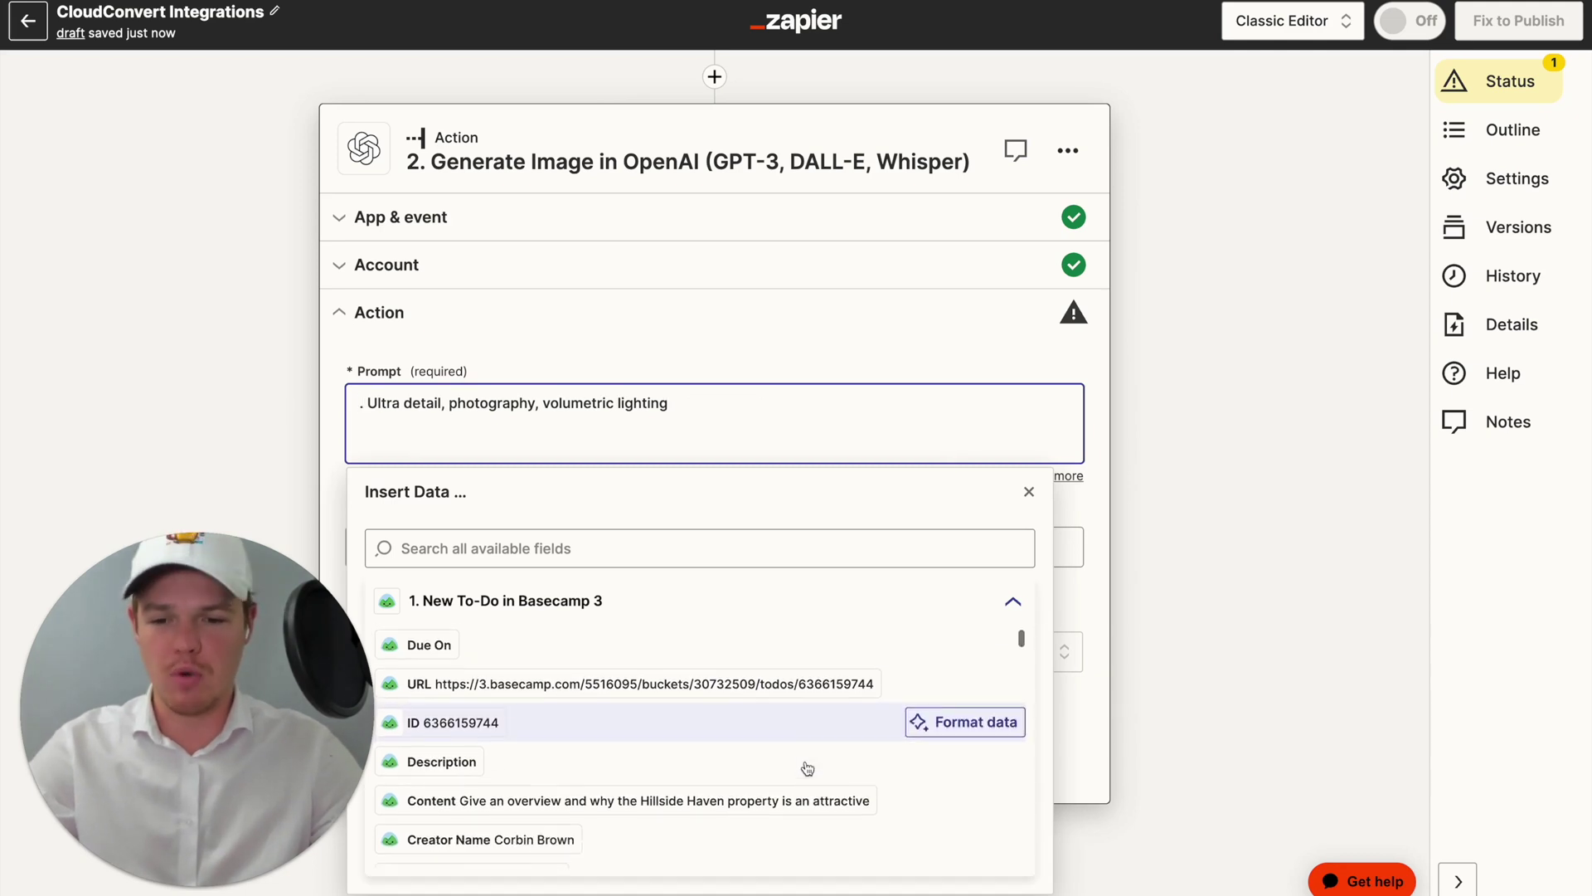
scroll(807, 768, "up", 1)
scroll(803, 755, "down", 7)
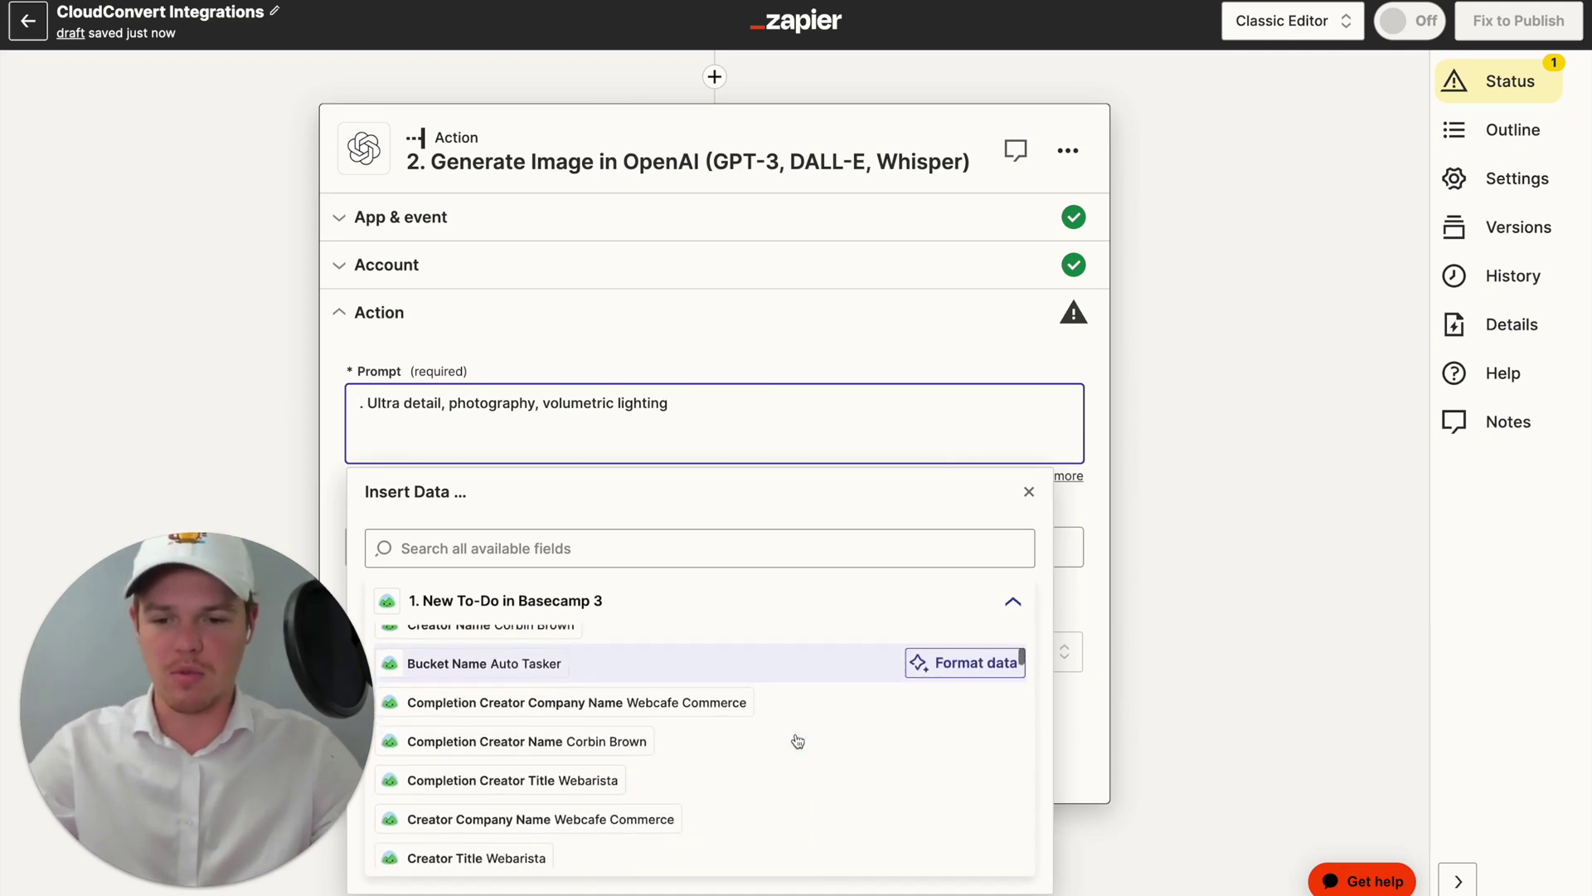
scroll(798, 741, "down", 10)
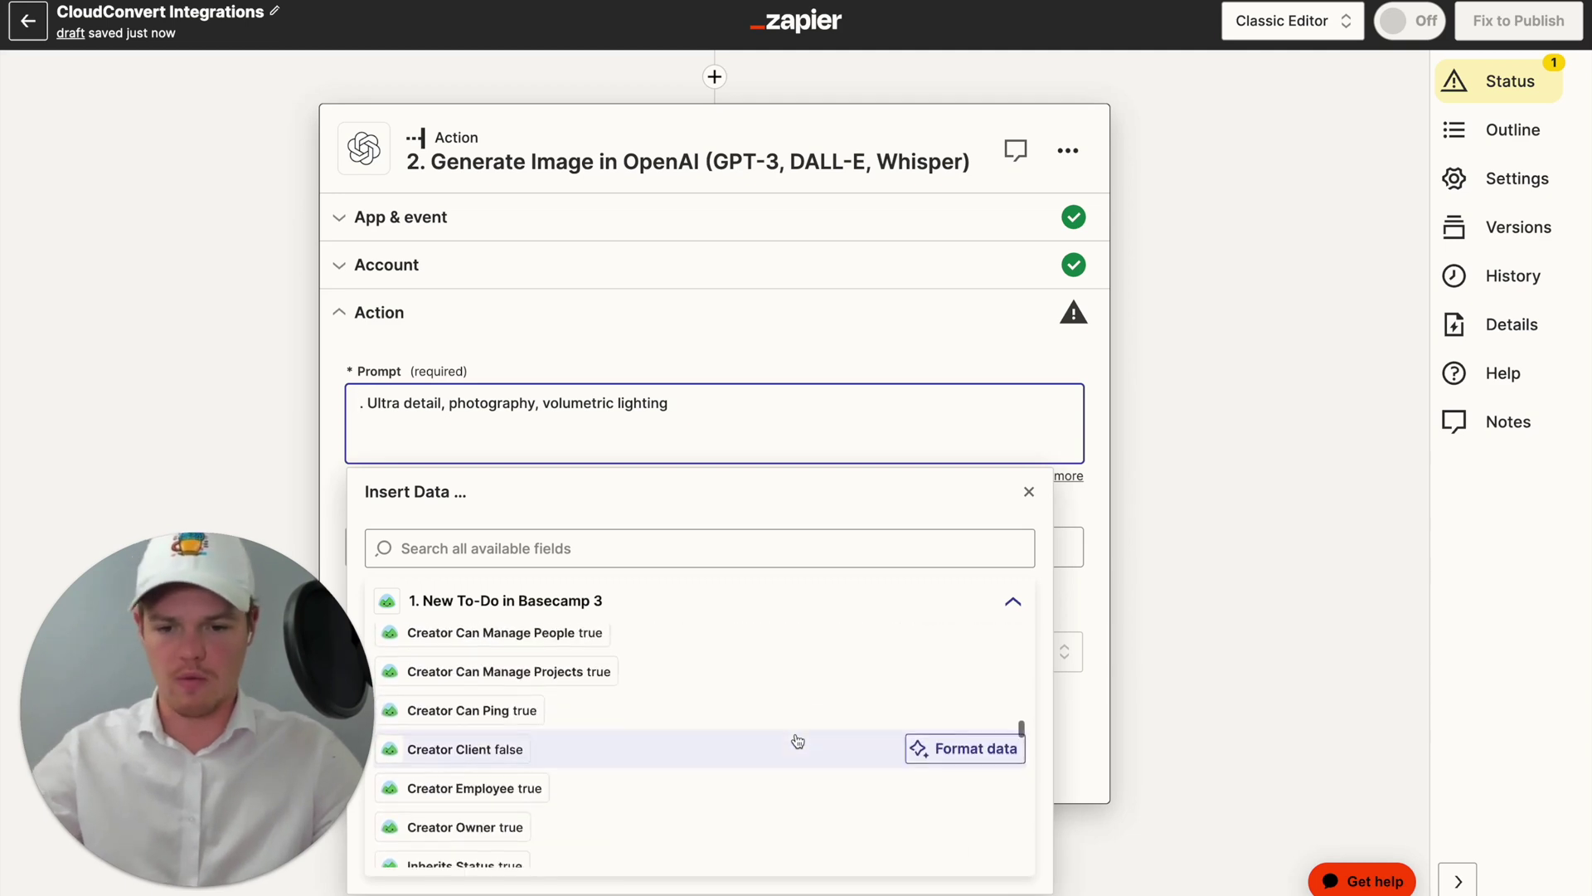
scroll(749, 700, "up", 15)
left_click(525, 646)
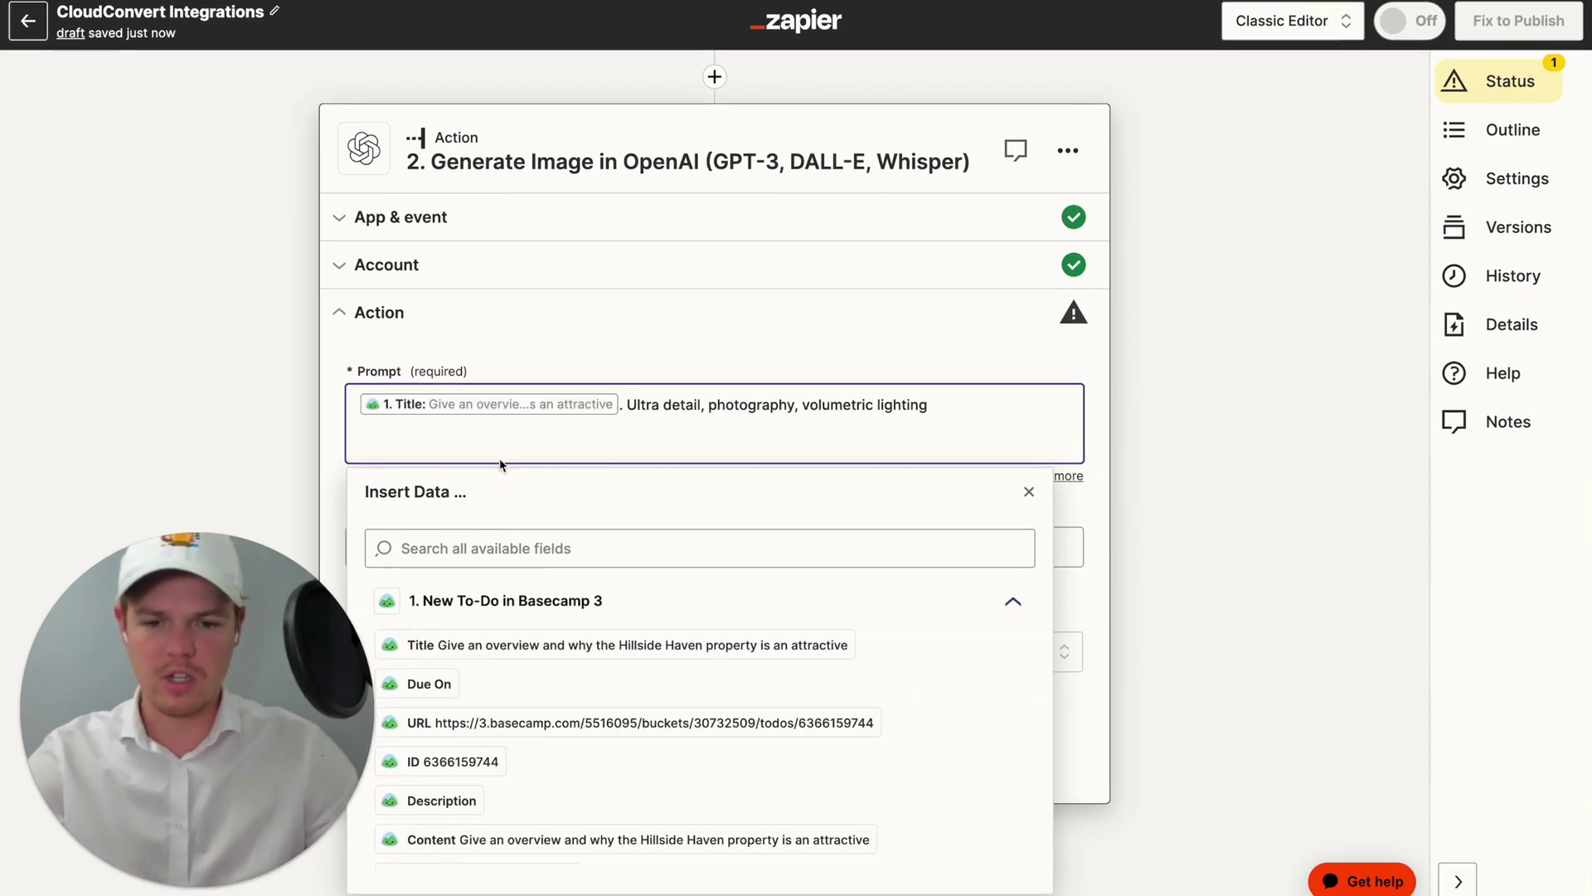
left_click(326, 430)
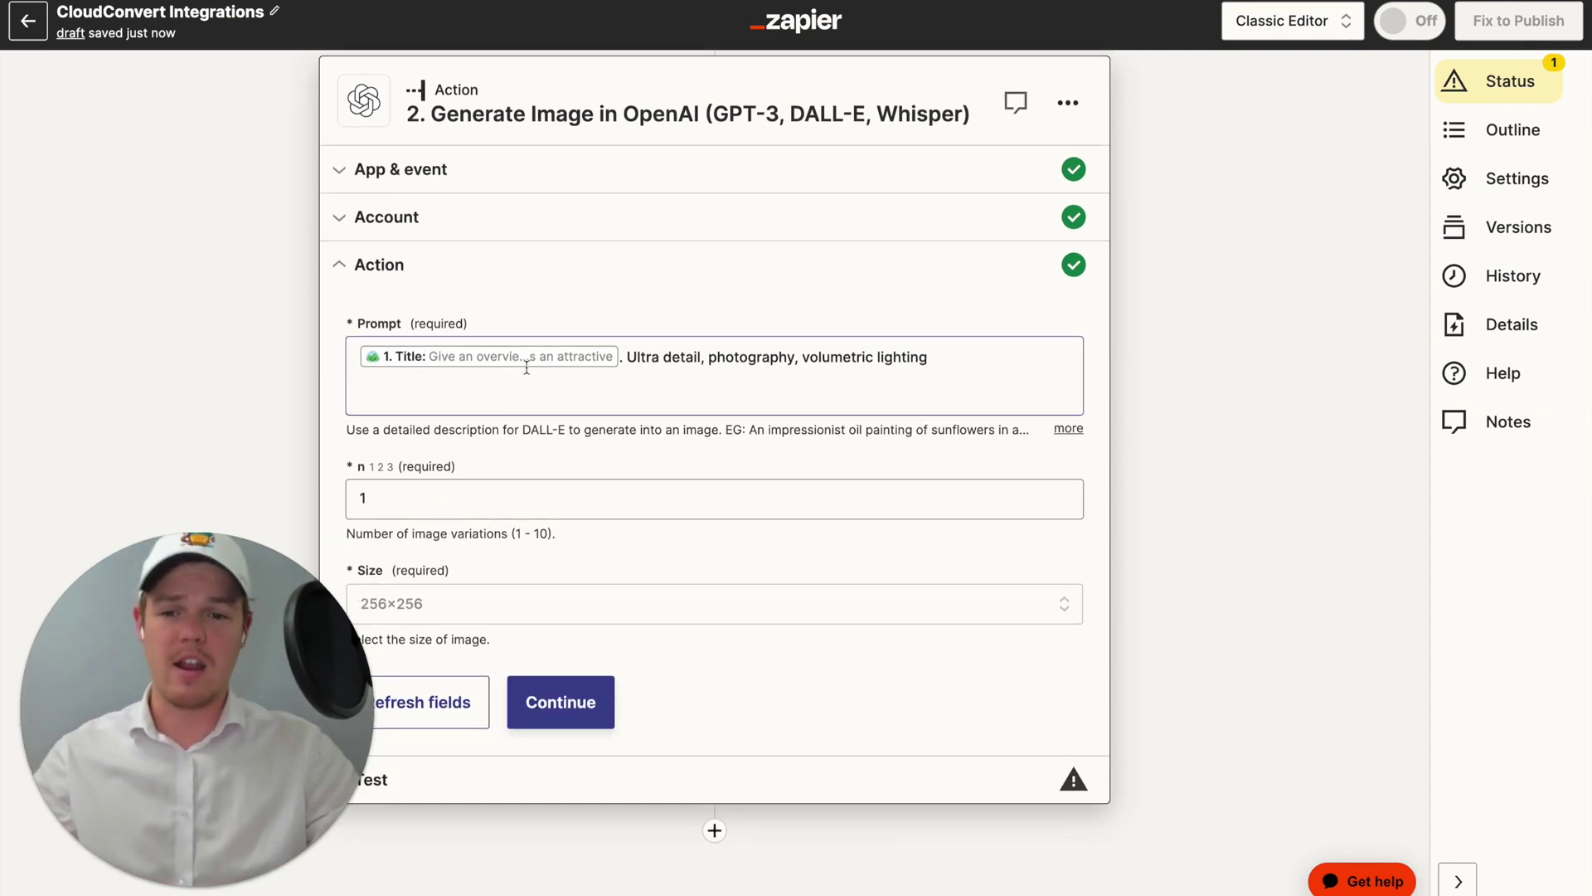
left_click(657, 358)
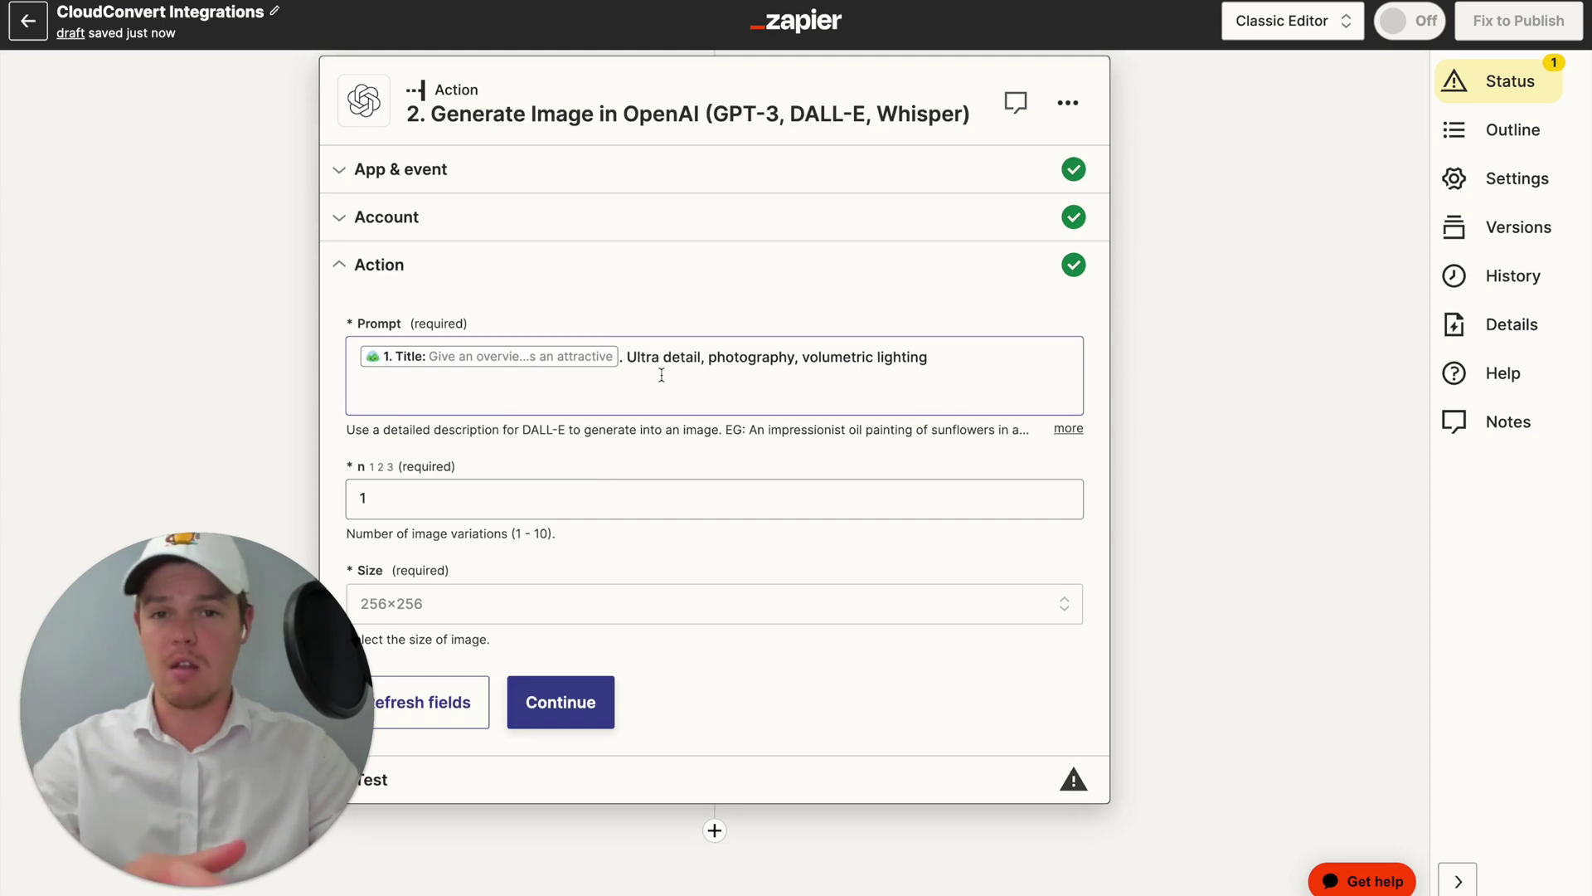
left_click(620, 612)
Step: Set the image size to 1024×1024 and test the image generation
scroll(605, 854, "down", 1)
left_click(605, 867)
left_click(596, 697)
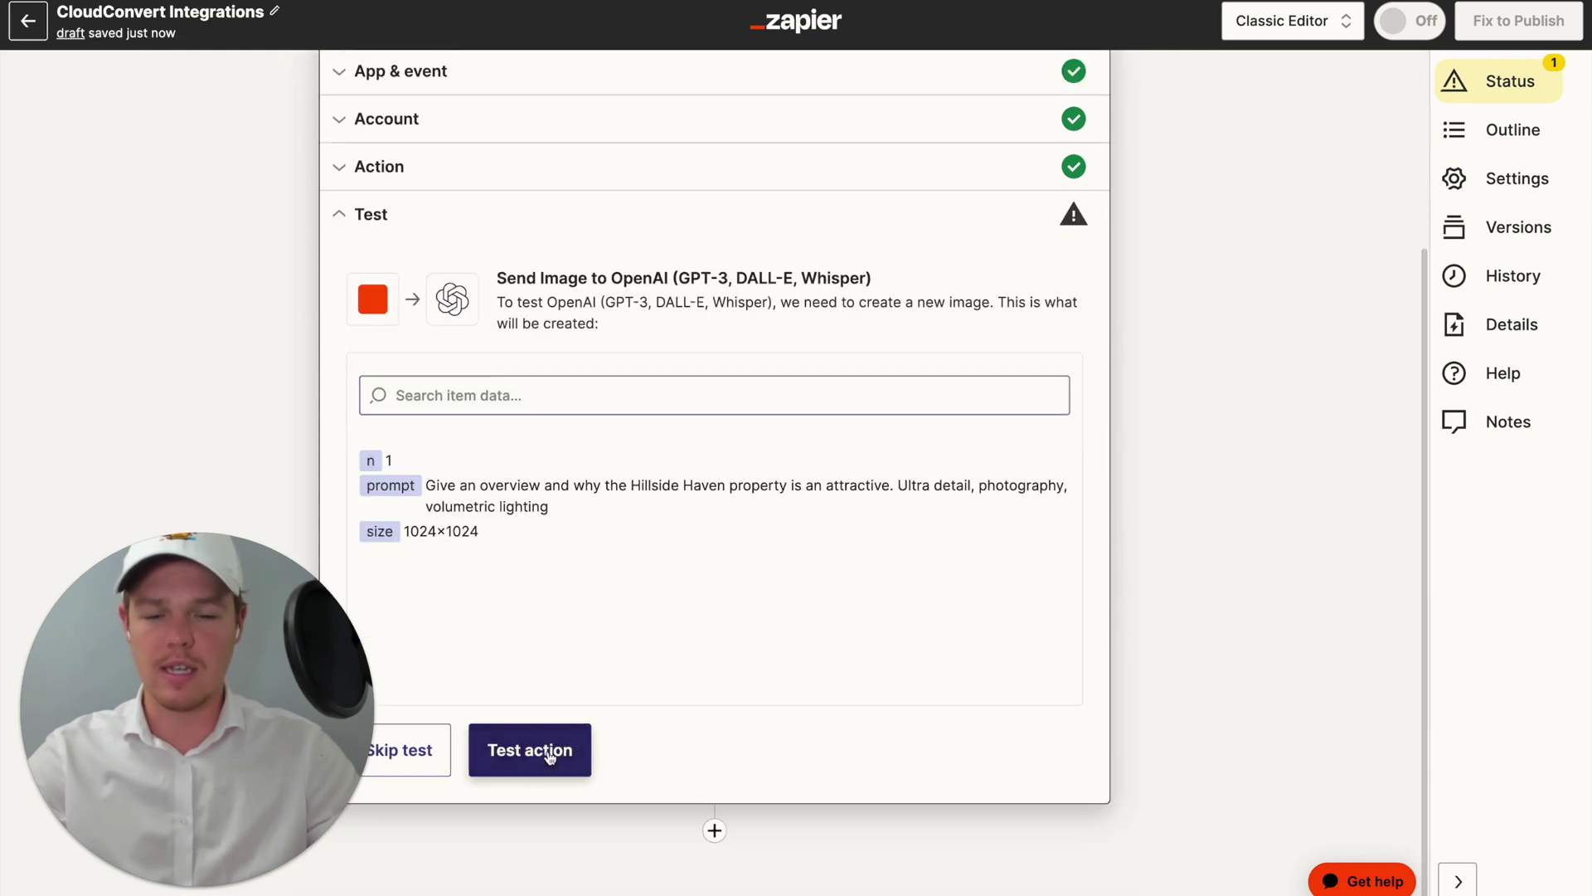
left_click(529, 750)
Step: Rename the step to Image and duplicate it twice
left_click(1068, 156)
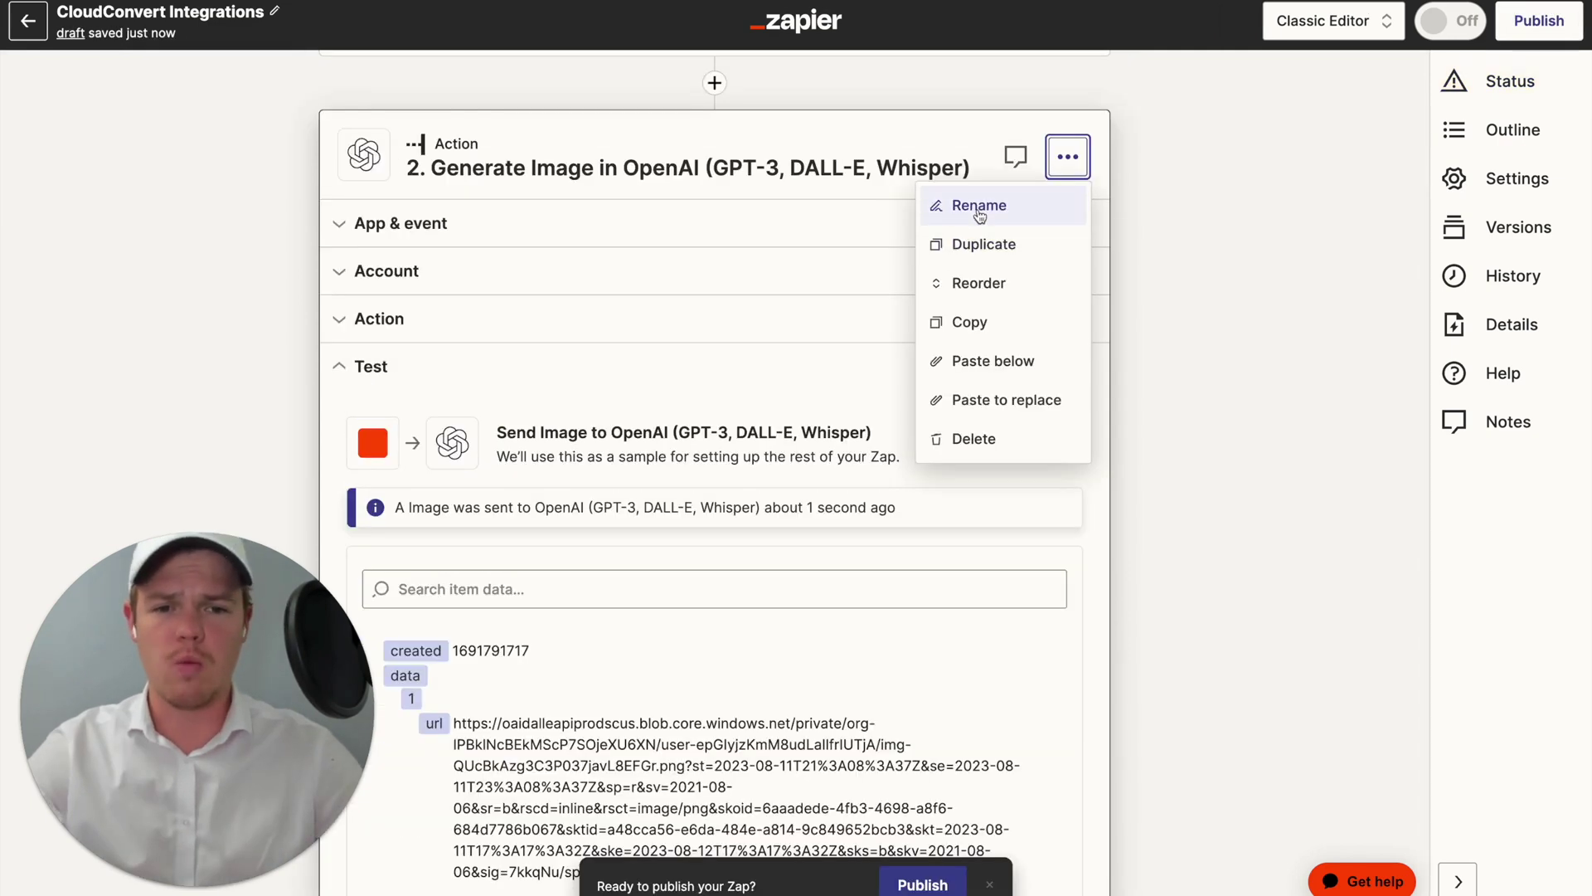
left_click(980, 207)
key("BackSpace")
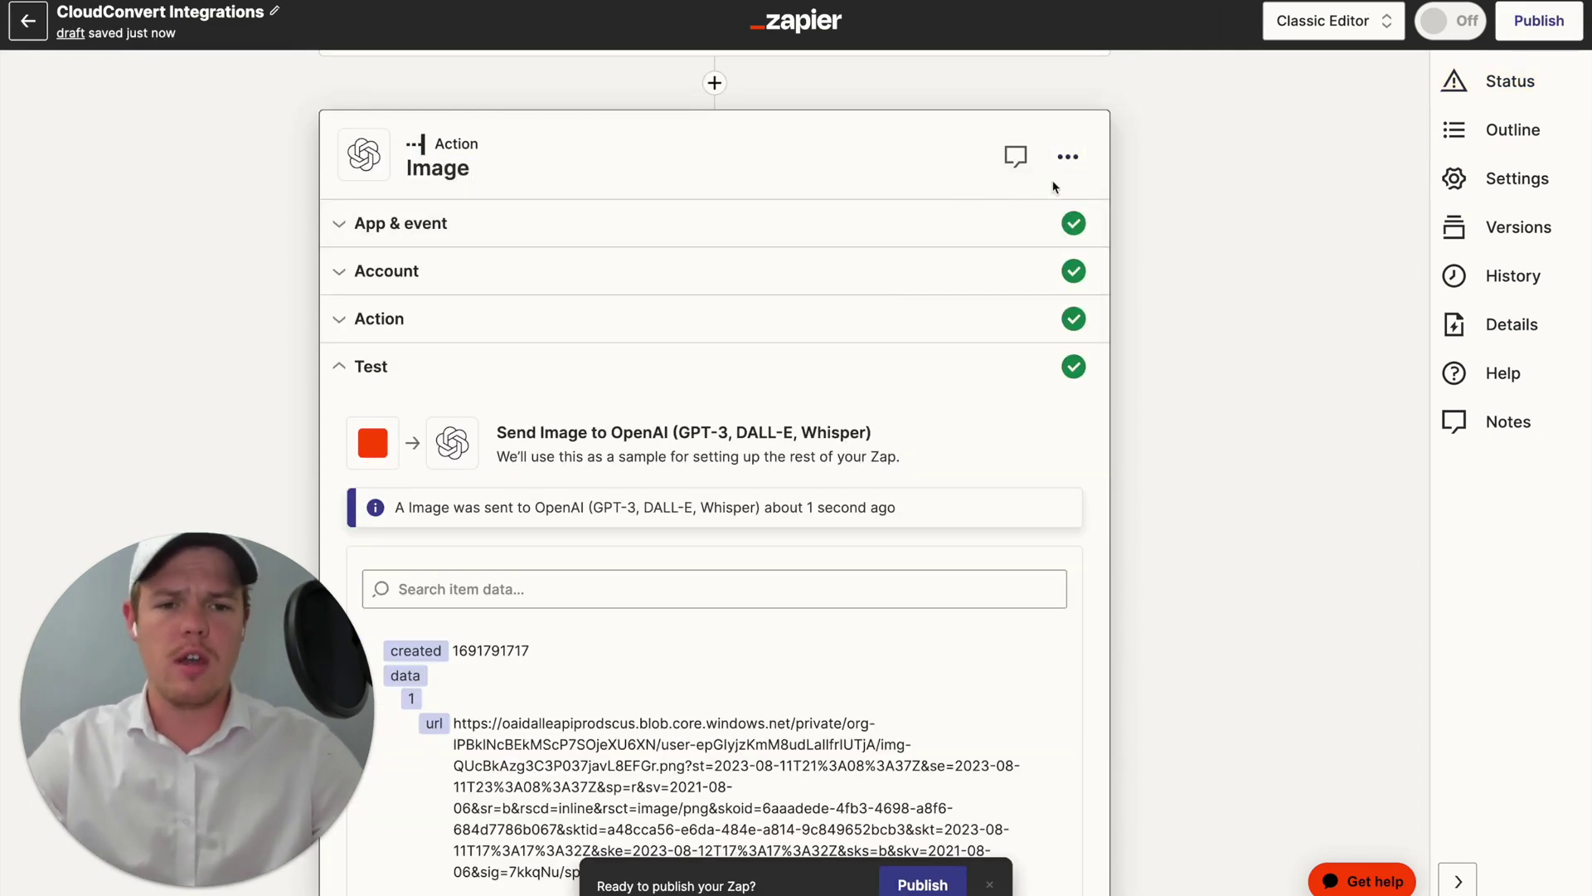
left_click(1068, 157)
left_click(1073, 236)
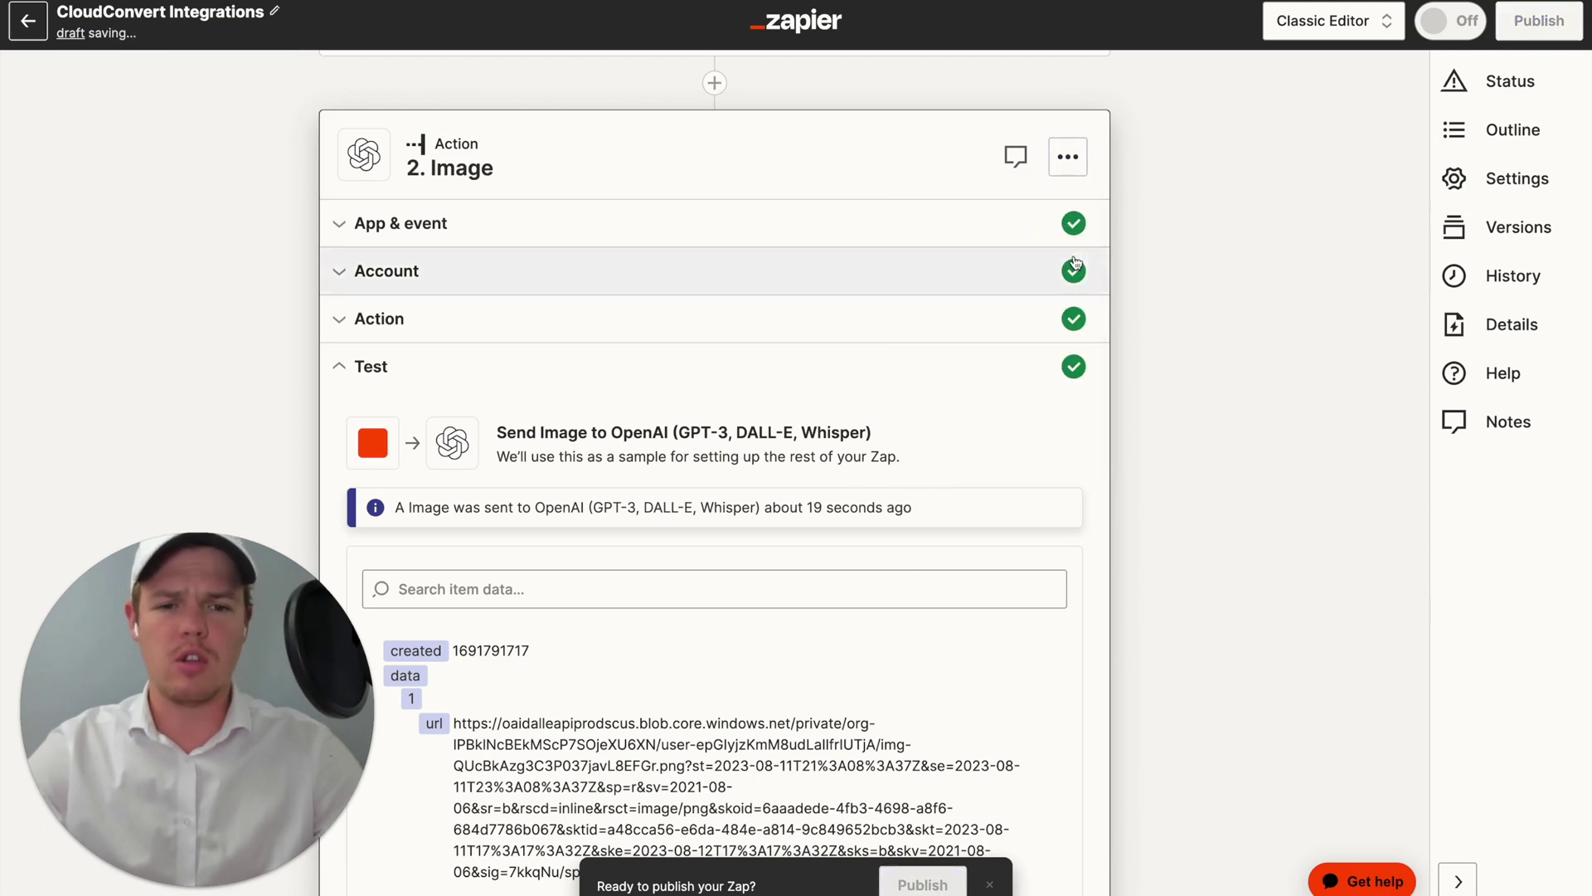
left_click(1068, 156)
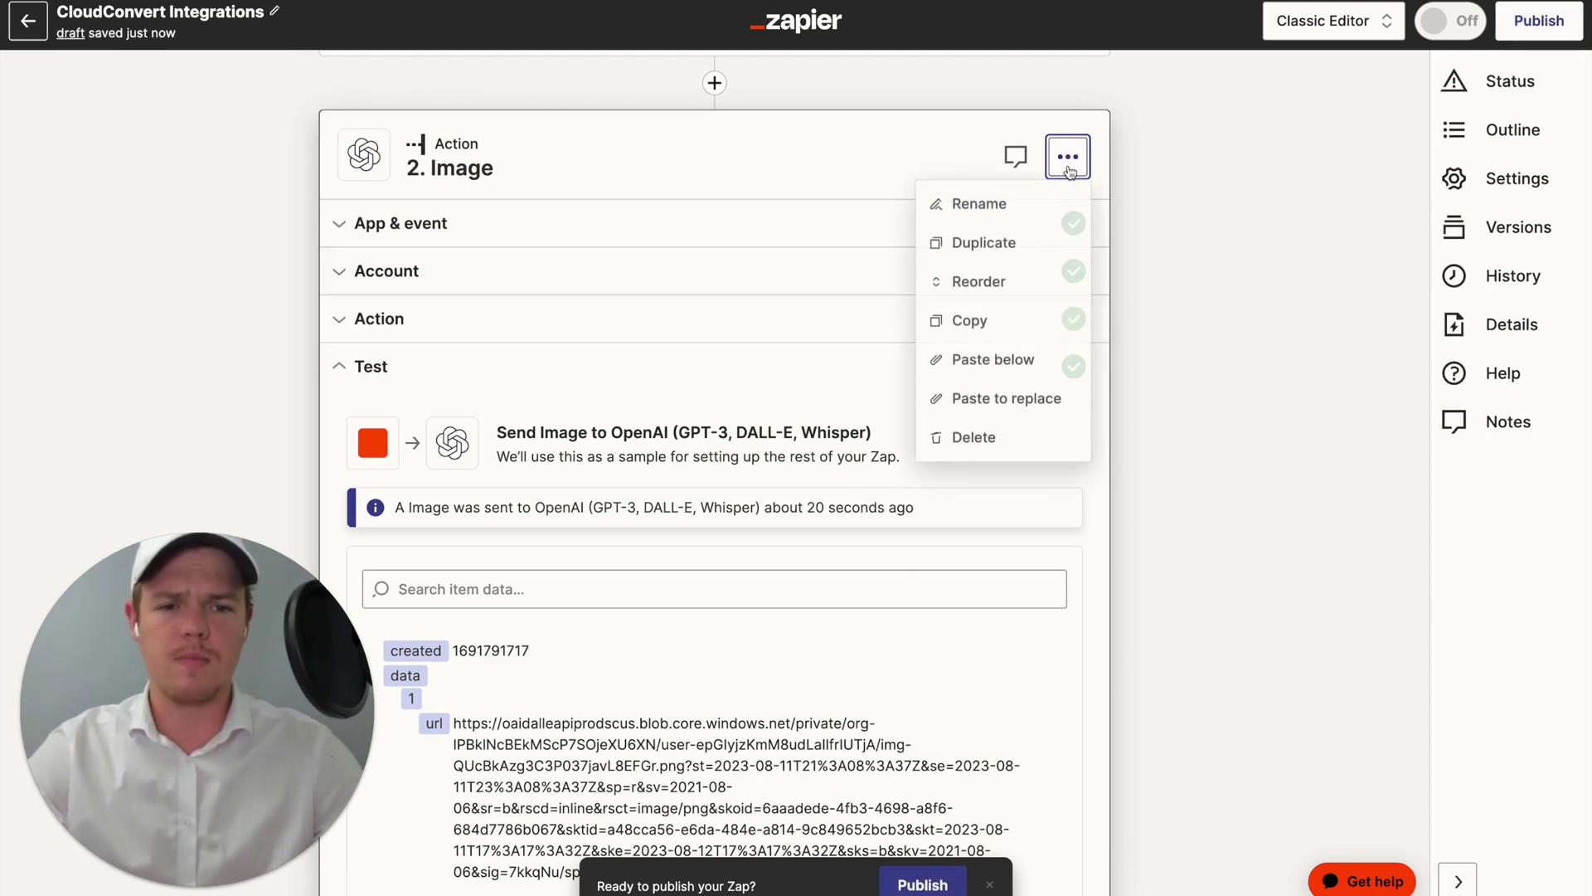
left_click(999, 243)
Step: Rename the two copies Image 2 and Image 3, and add a fifth step
scroll(1001, 246, "down", 6)
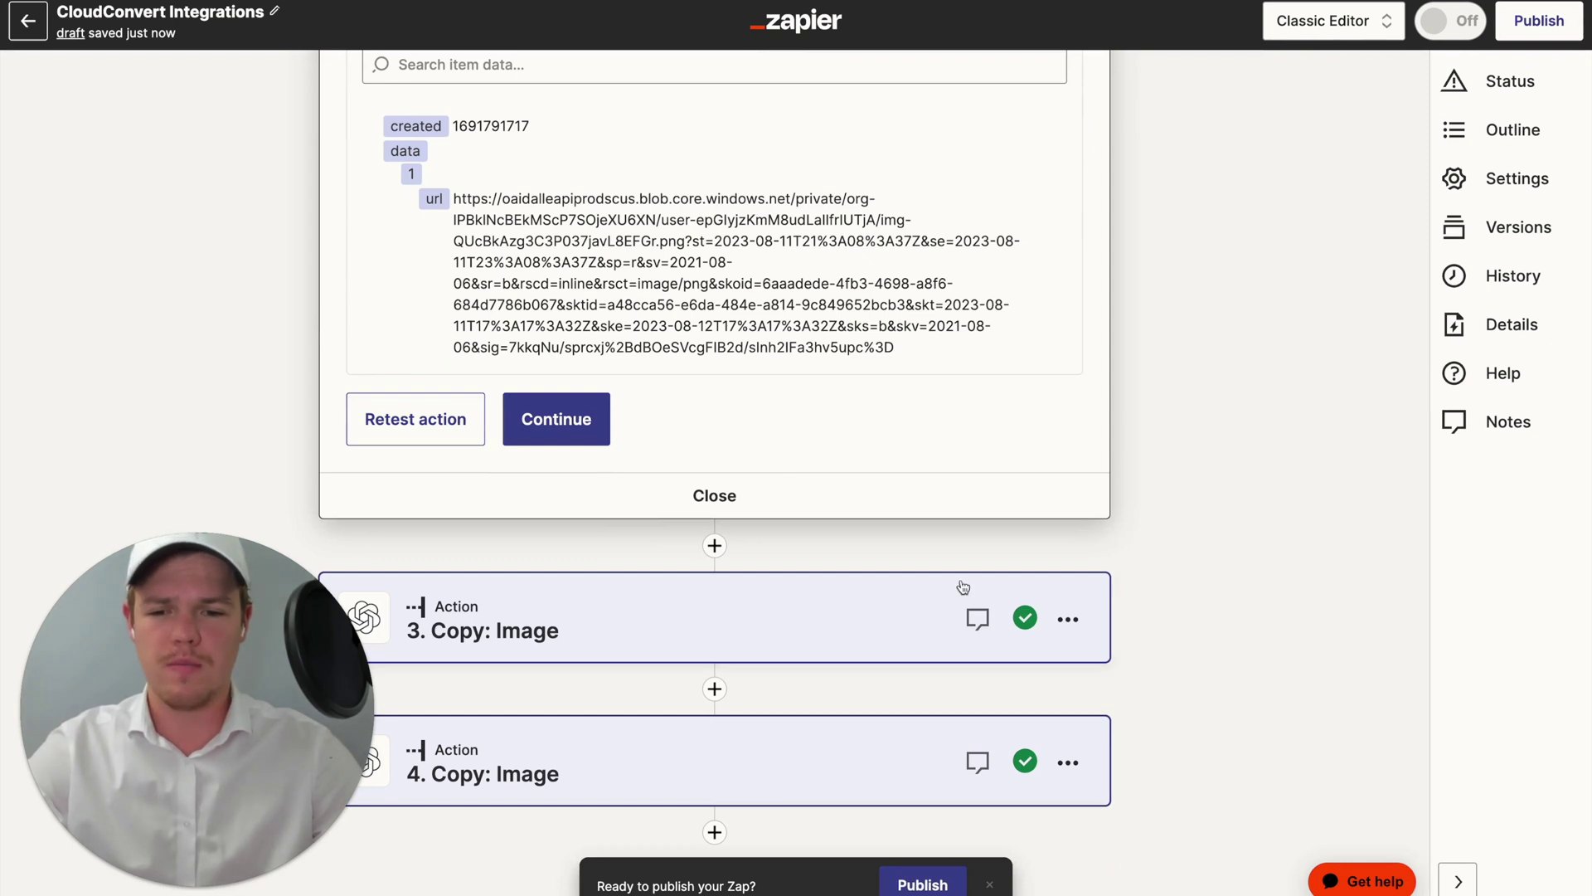
left_click(1067, 620)
left_click(995, 663)
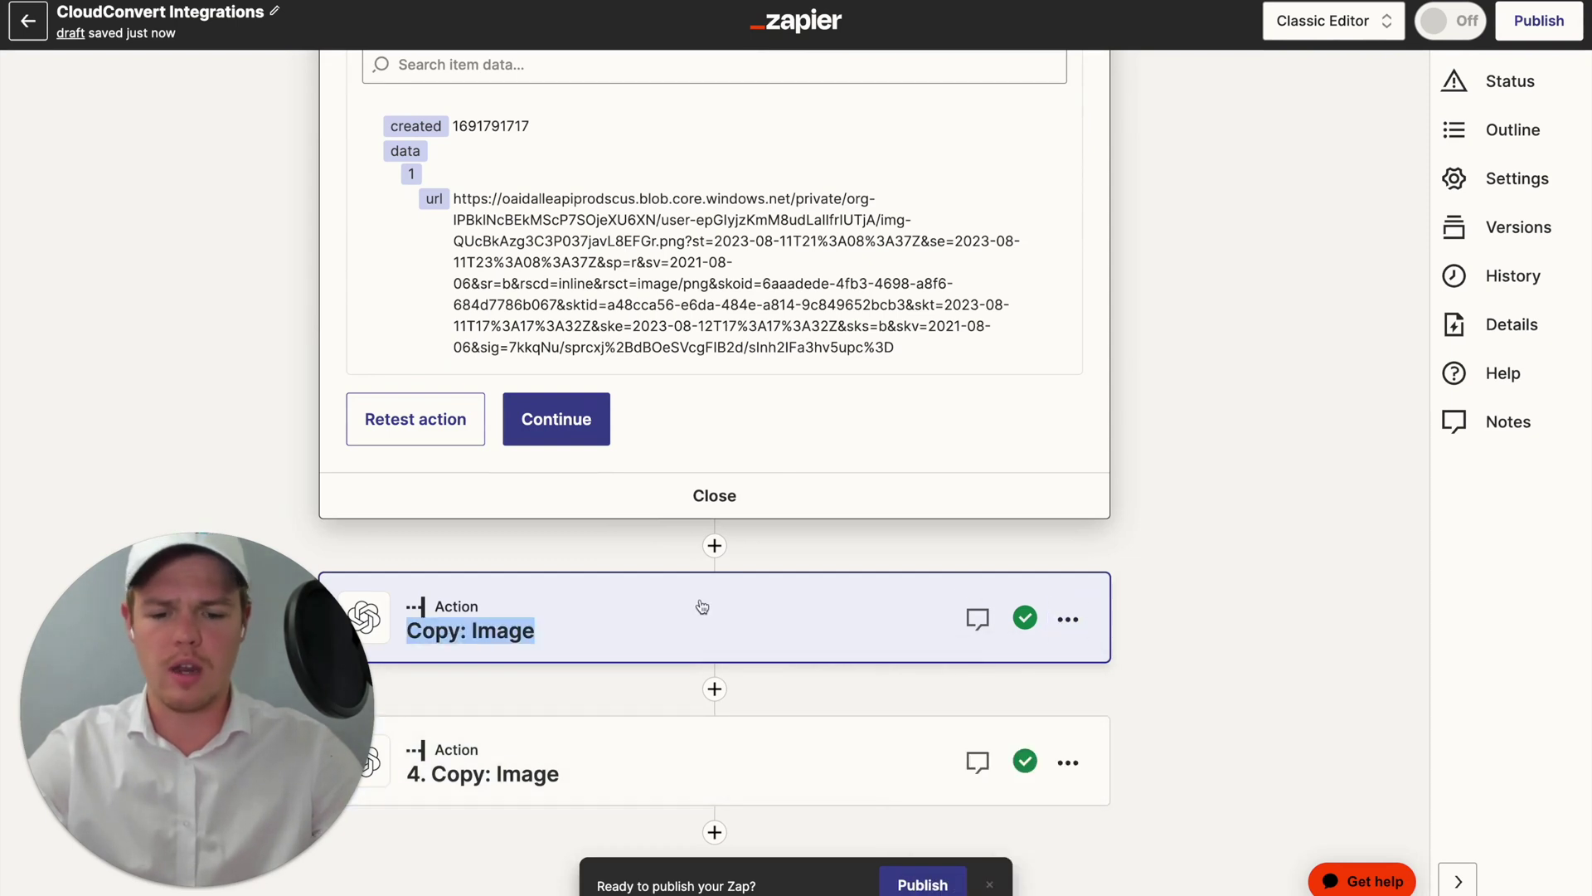
type("Image")
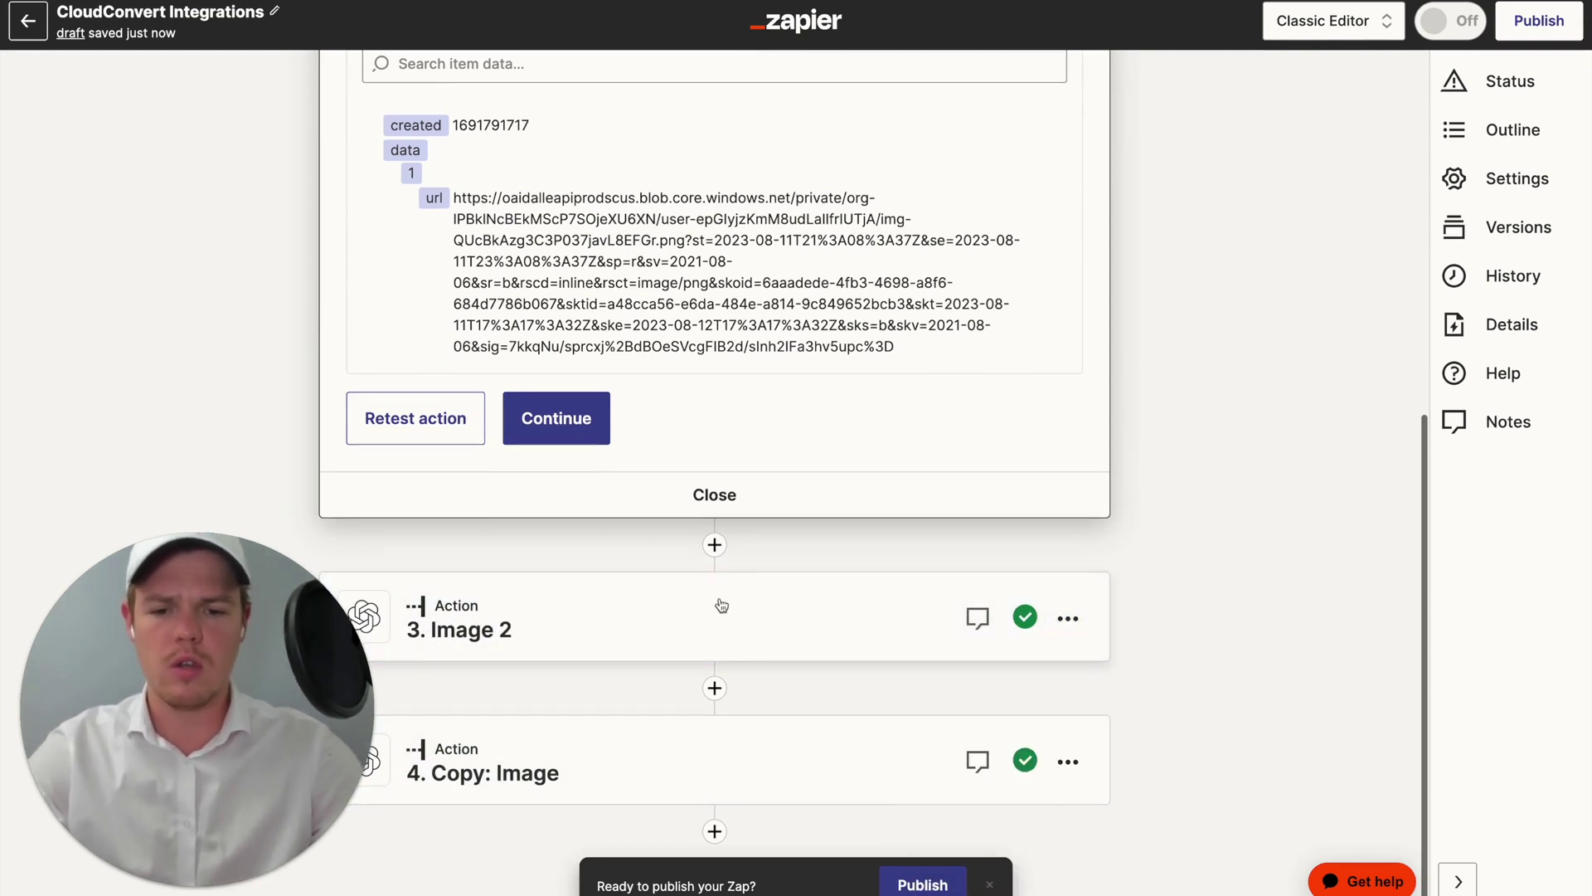
left_click(1067, 762)
left_click(981, 474)
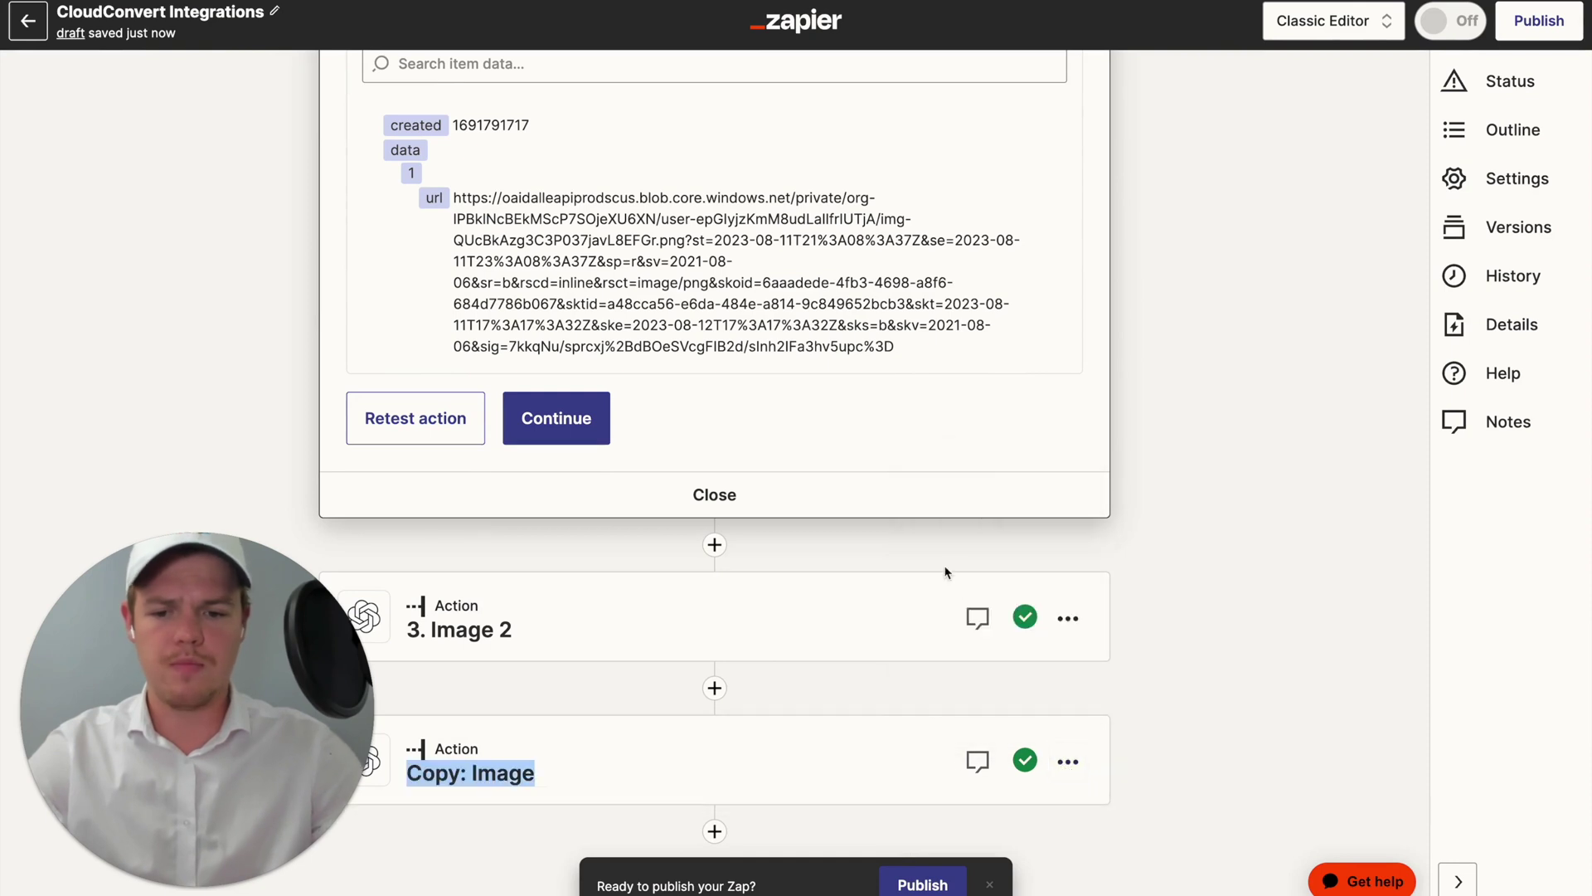
type("Ima")
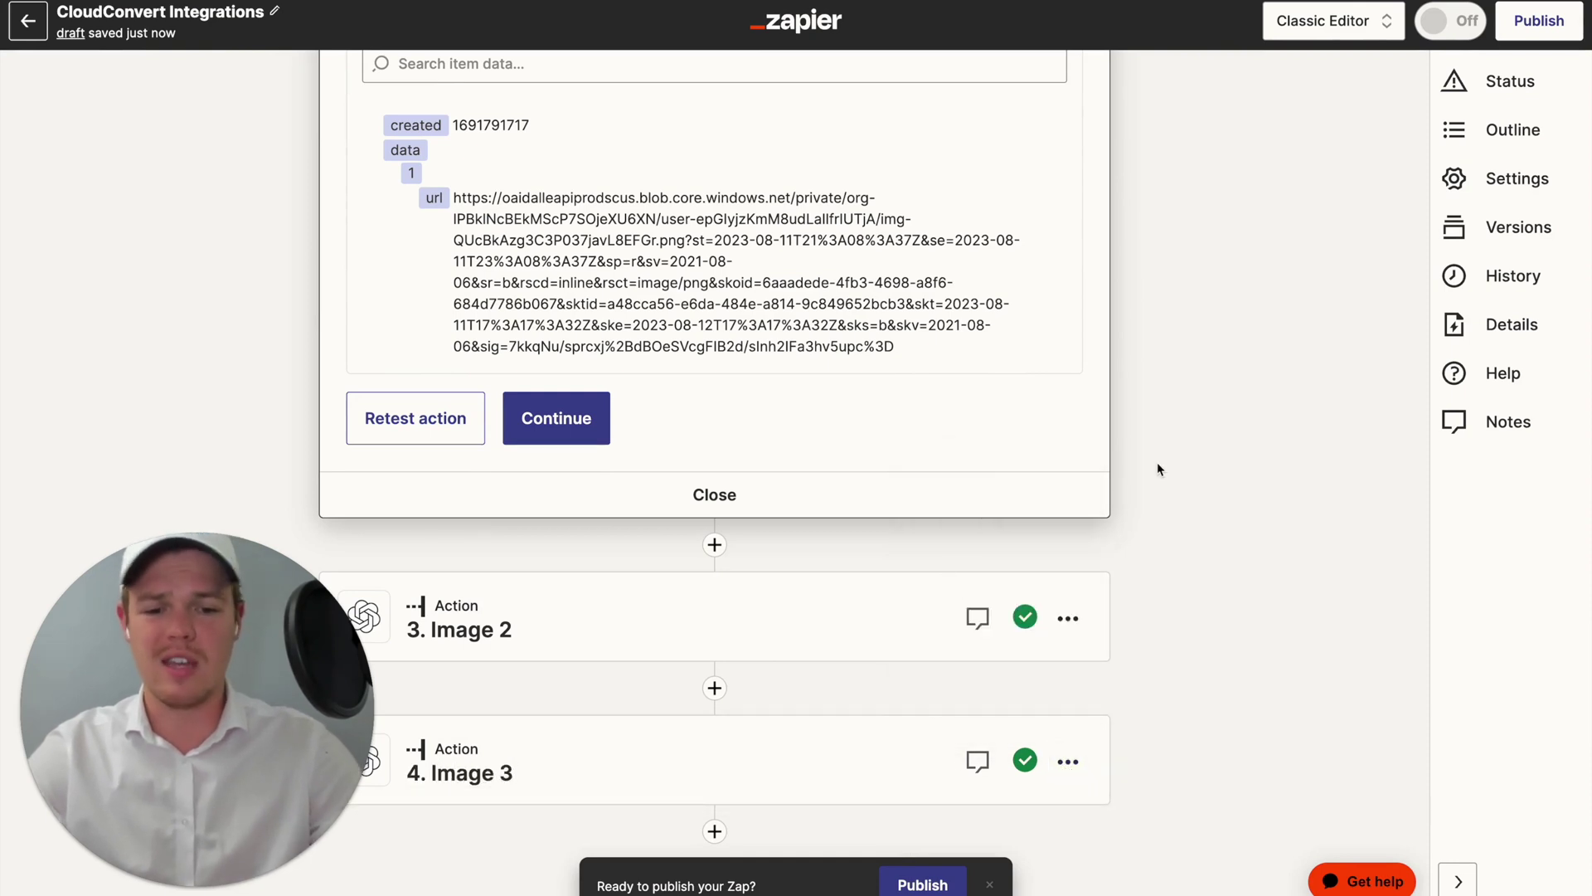
left_click(714, 831)
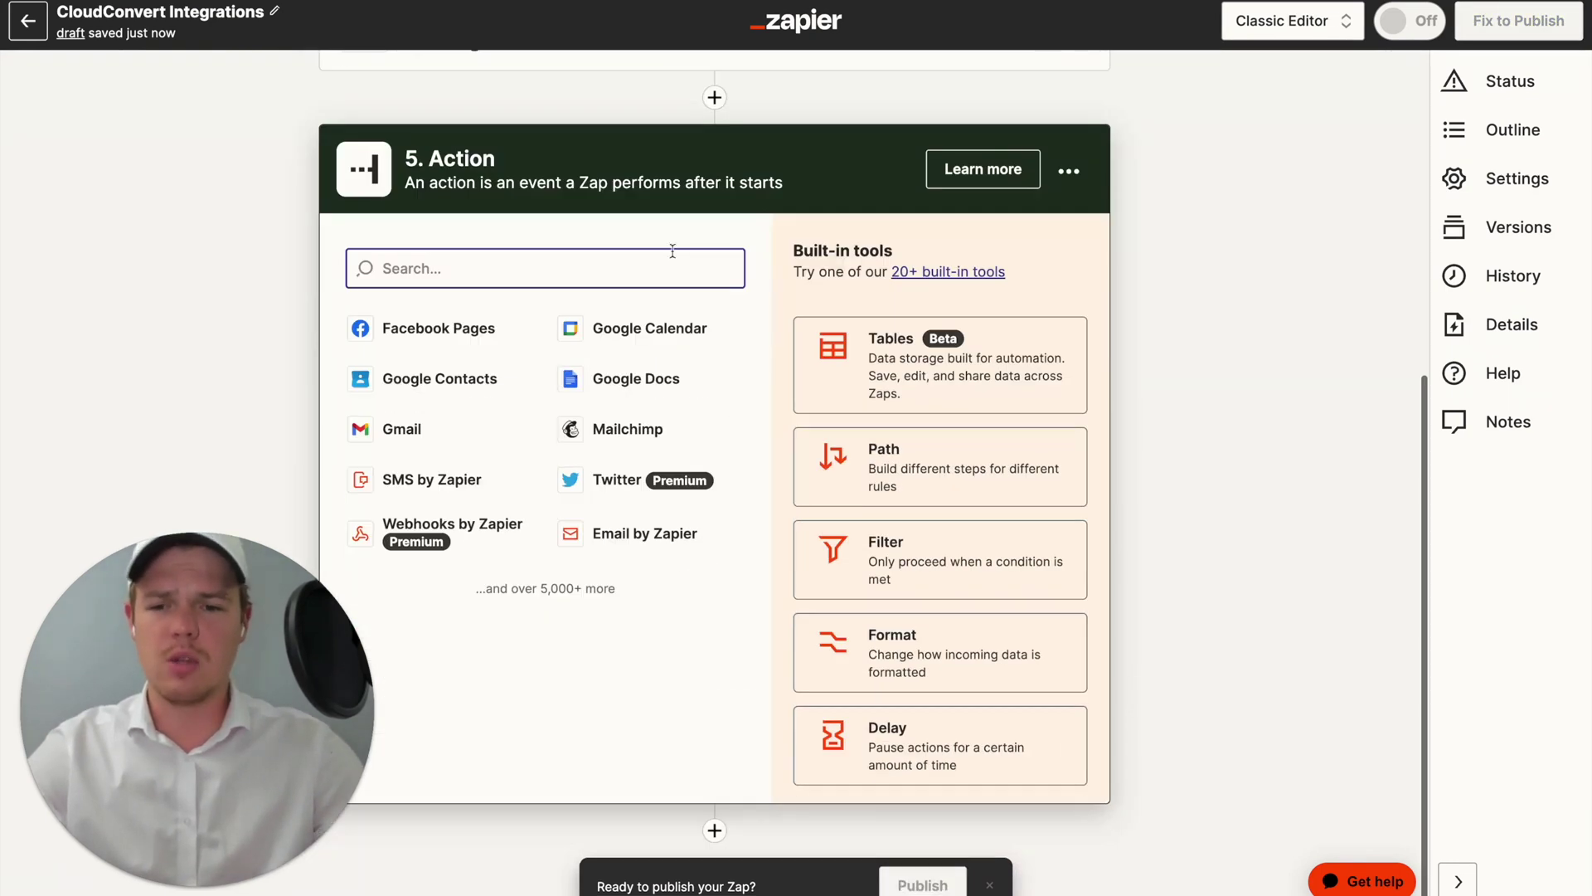
Step: Make step 5 CloudConvert's Convert a File event using the connected account
type("clou")
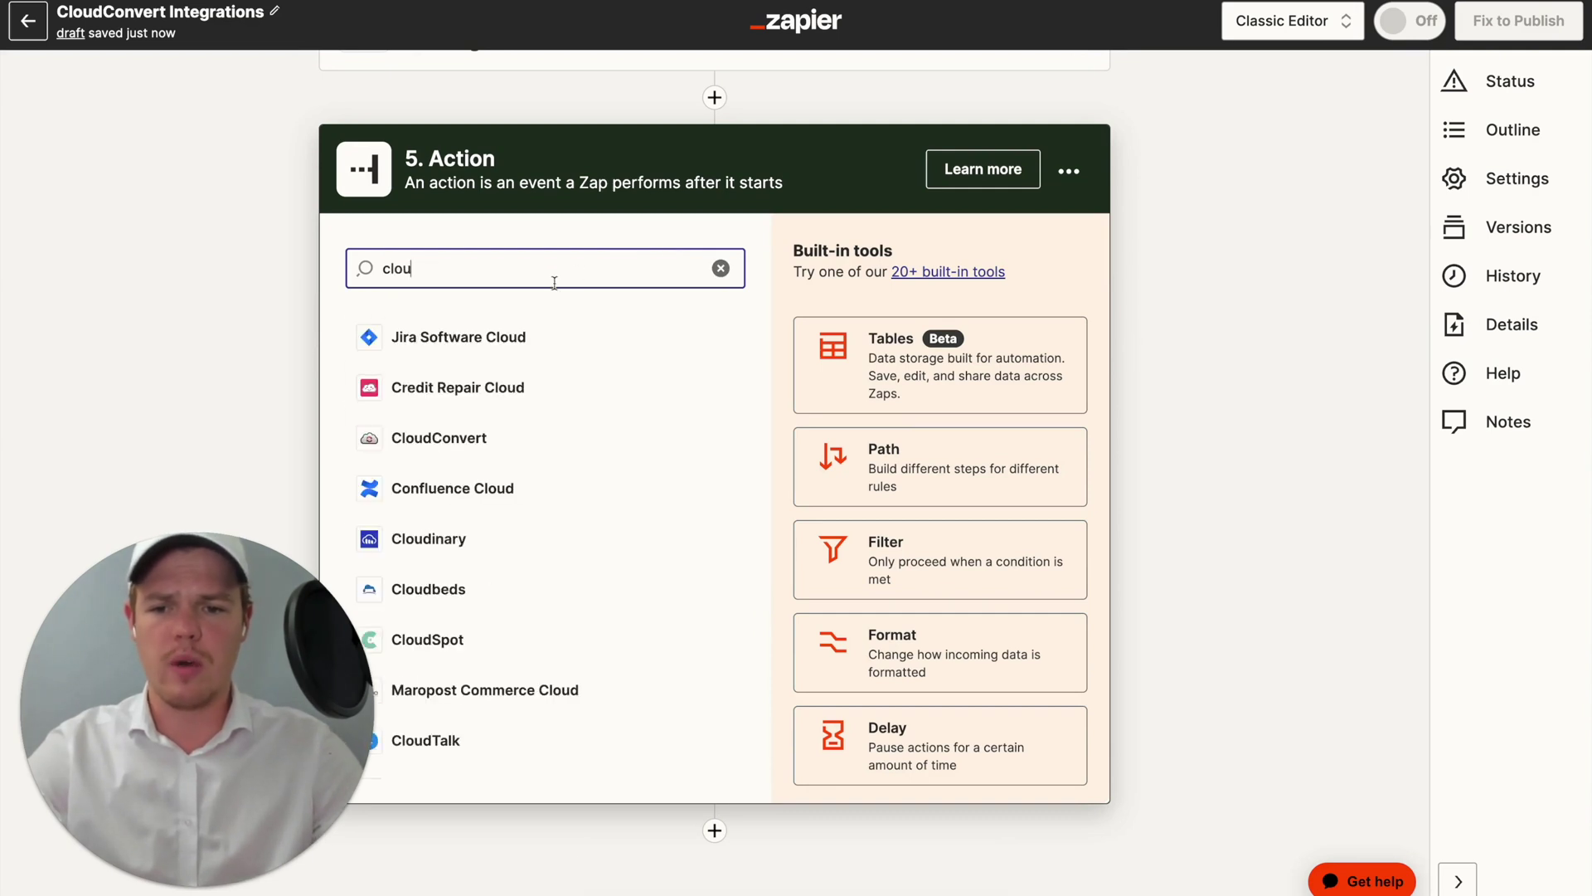
left_click(533, 431)
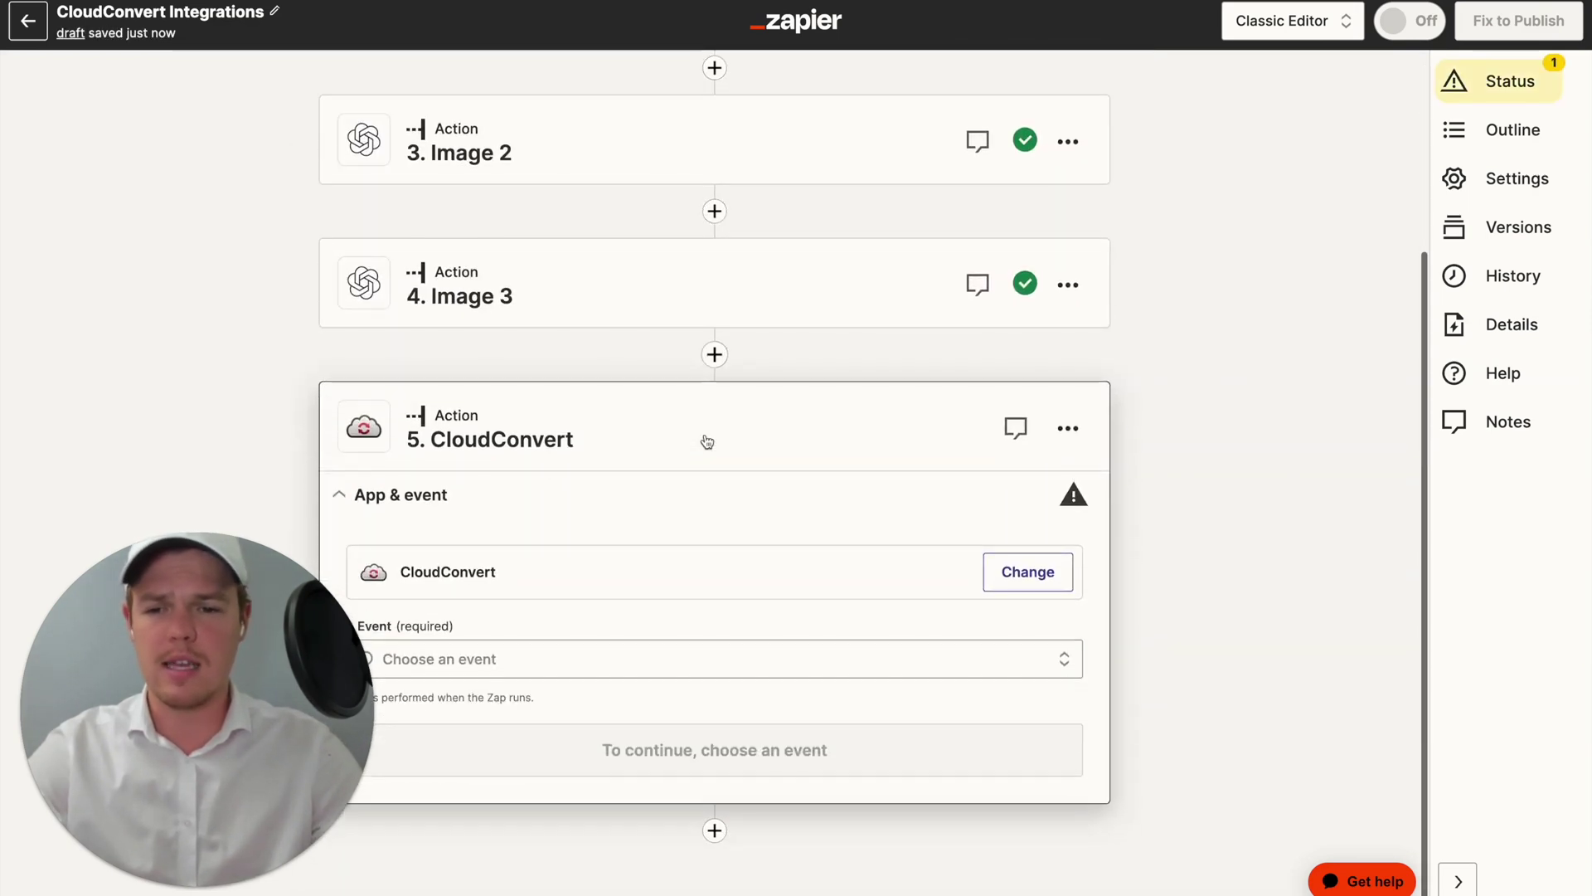
left_click(610, 657)
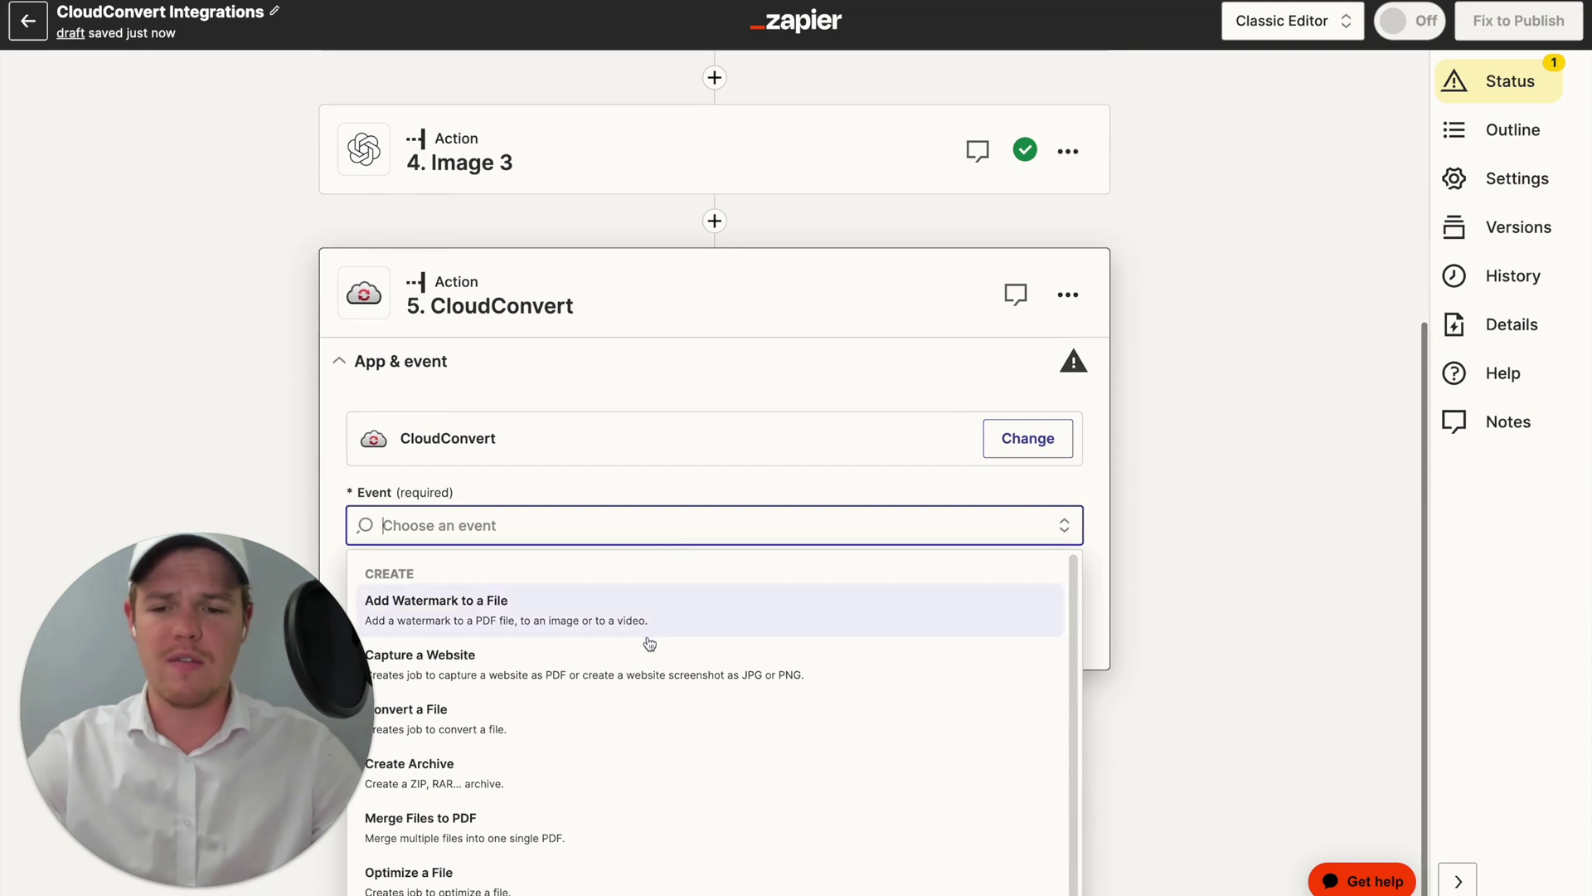
left_click(670, 719)
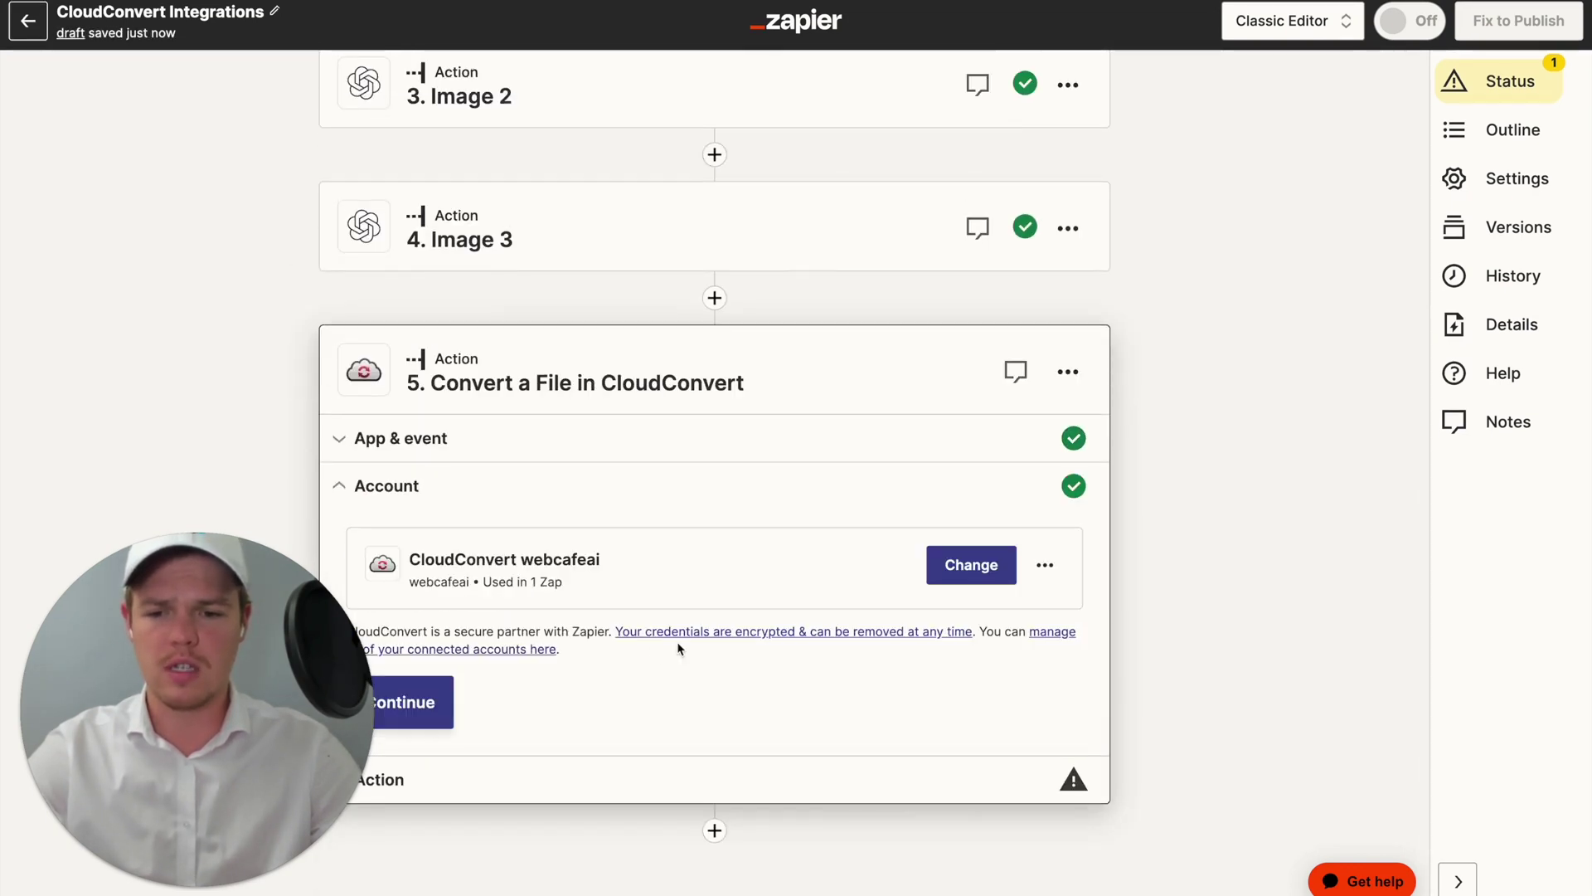
left_click(446, 699)
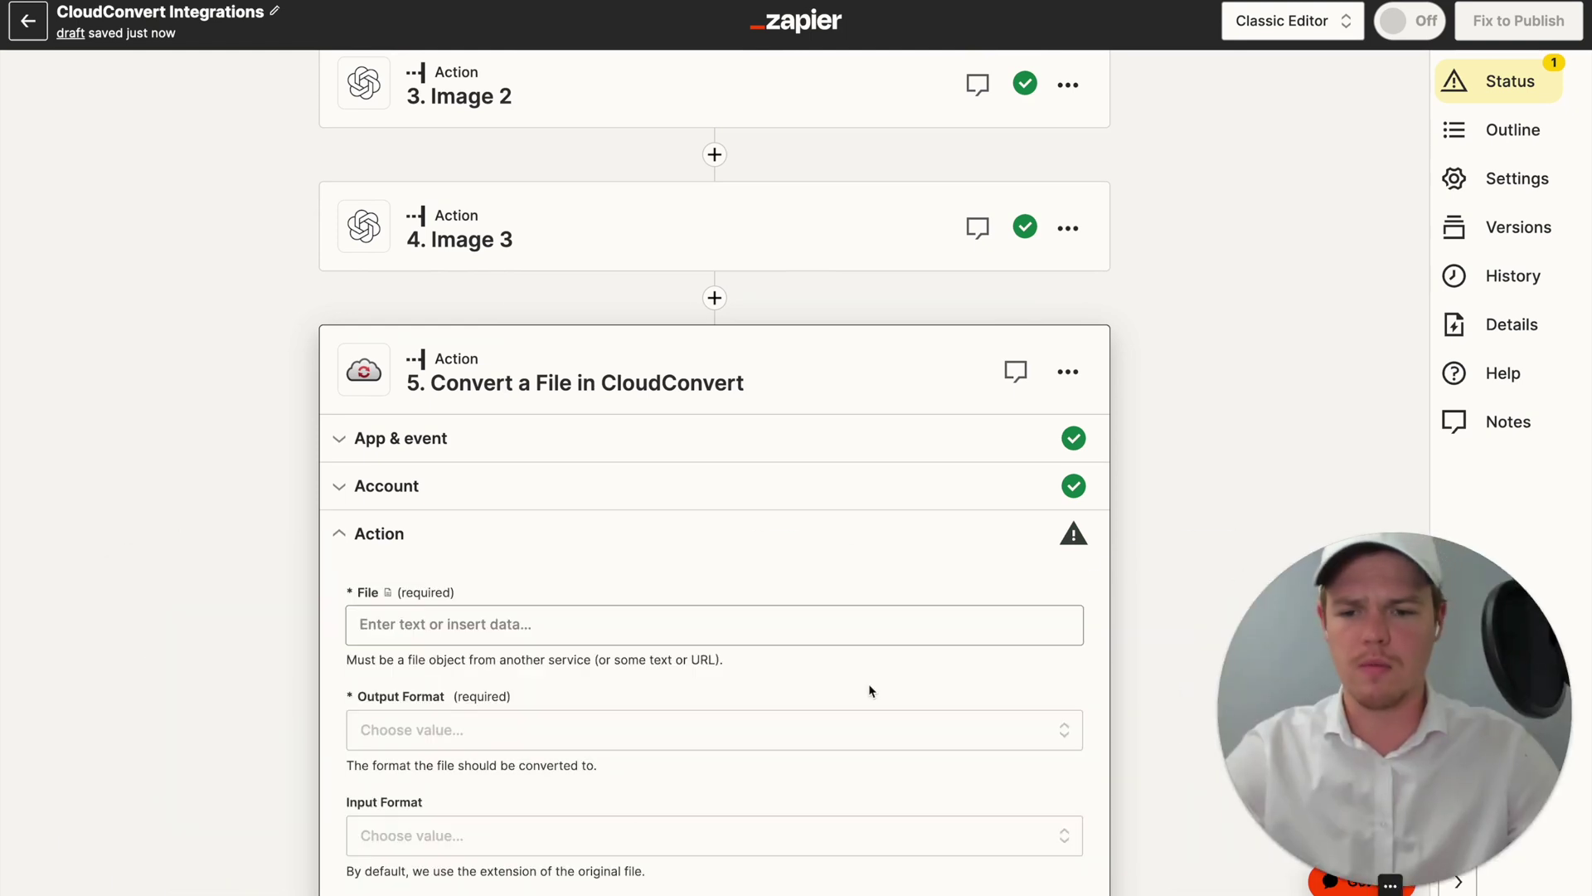
Step: Set File to the step 2 Image URL and Output Format to pdf
left_click(639, 238)
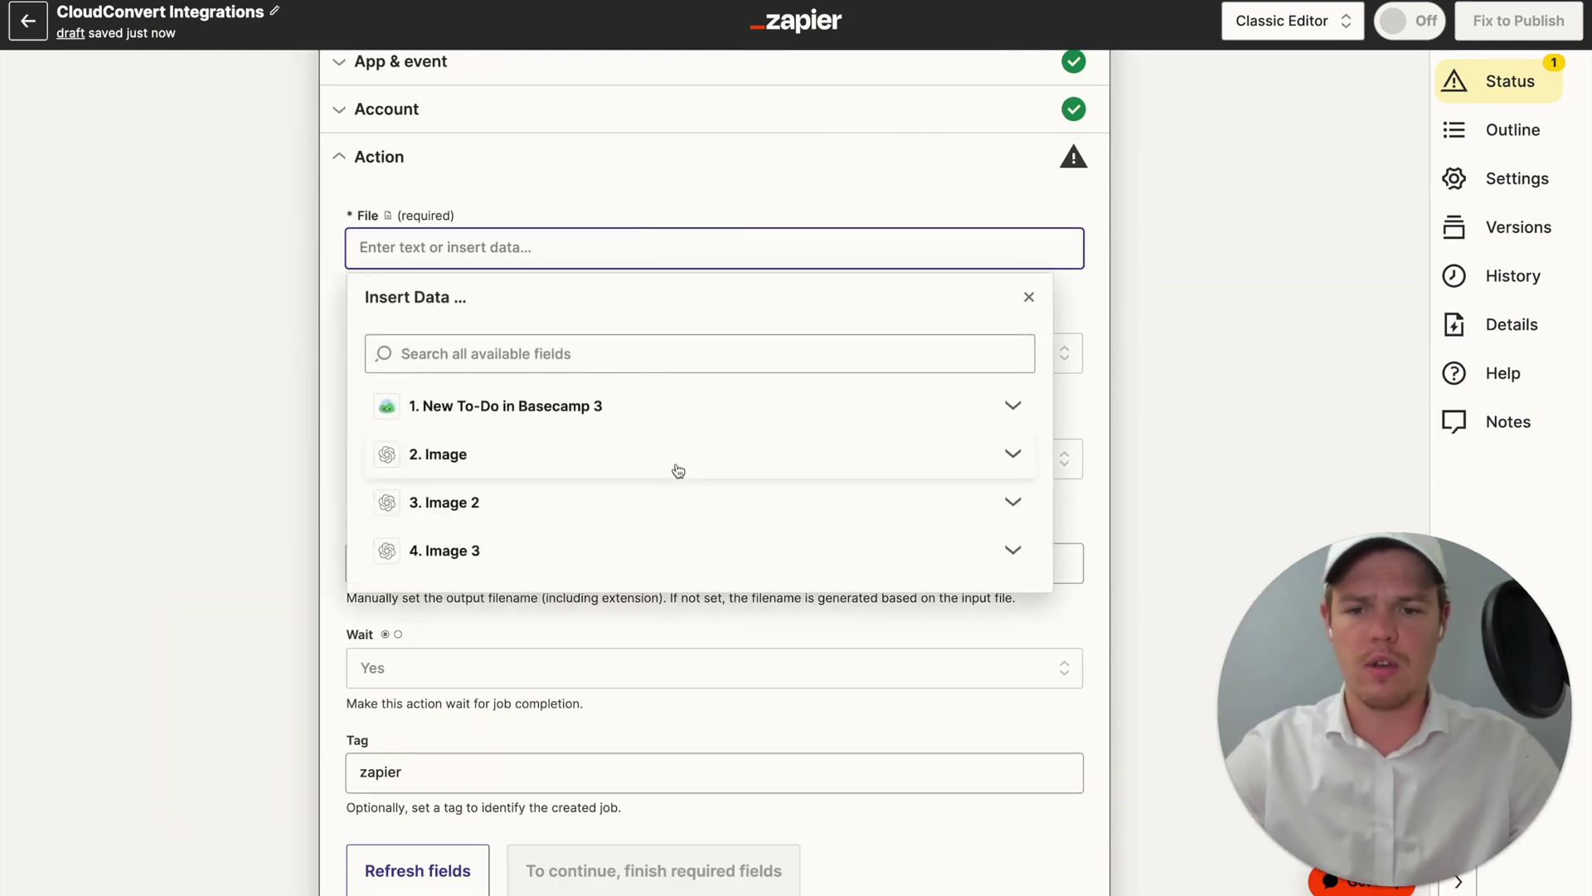
left_click(672, 456)
left_click(633, 572)
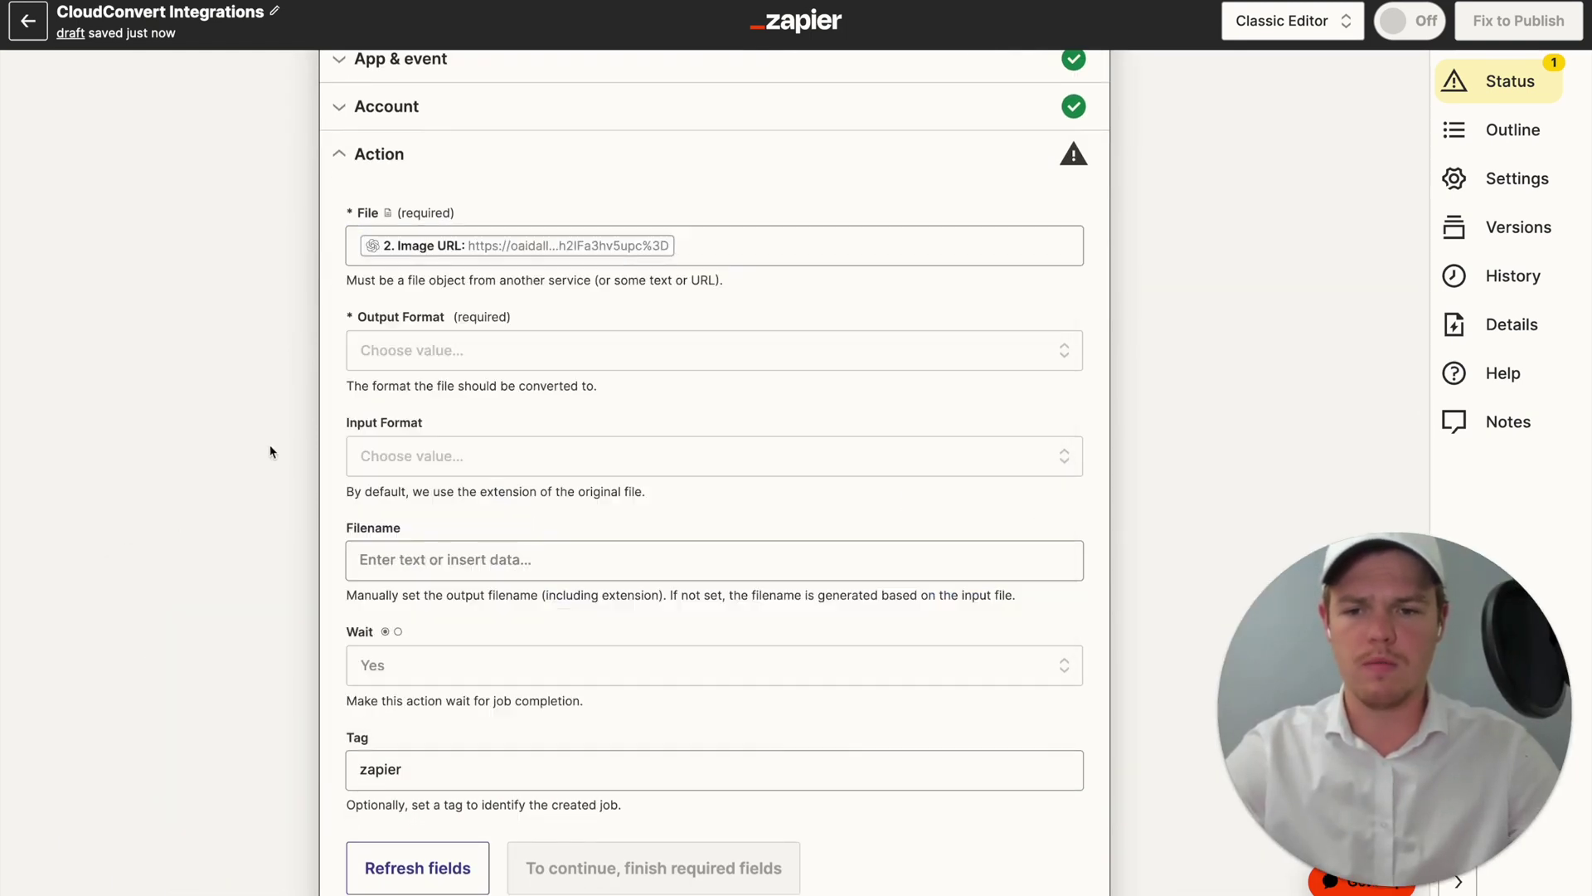
left_click(509, 357)
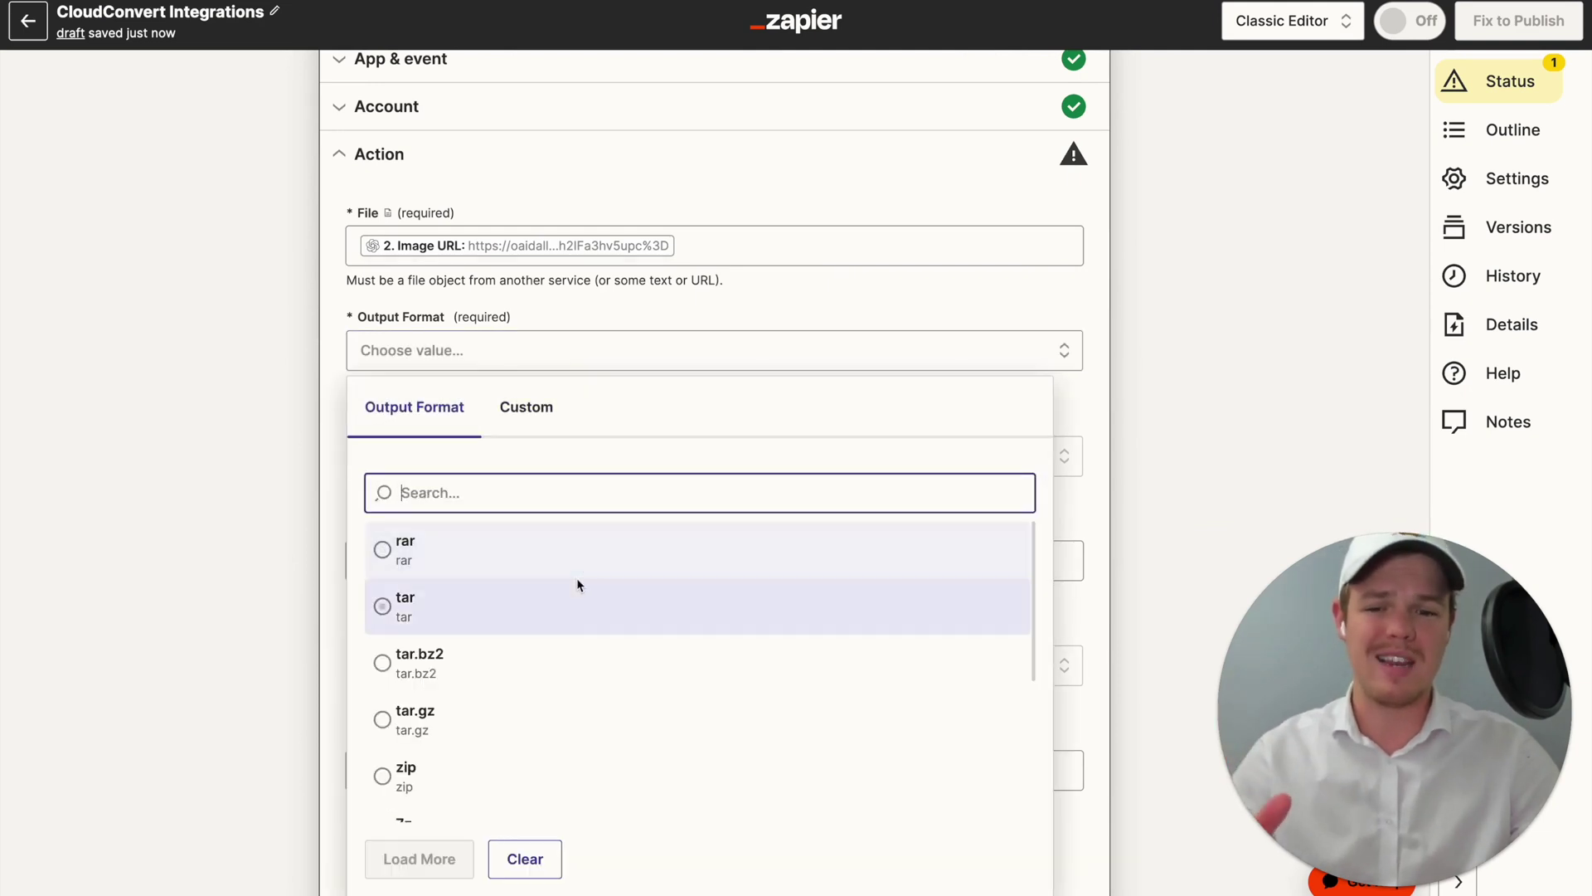
left_click(558, 501)
type("pdf")
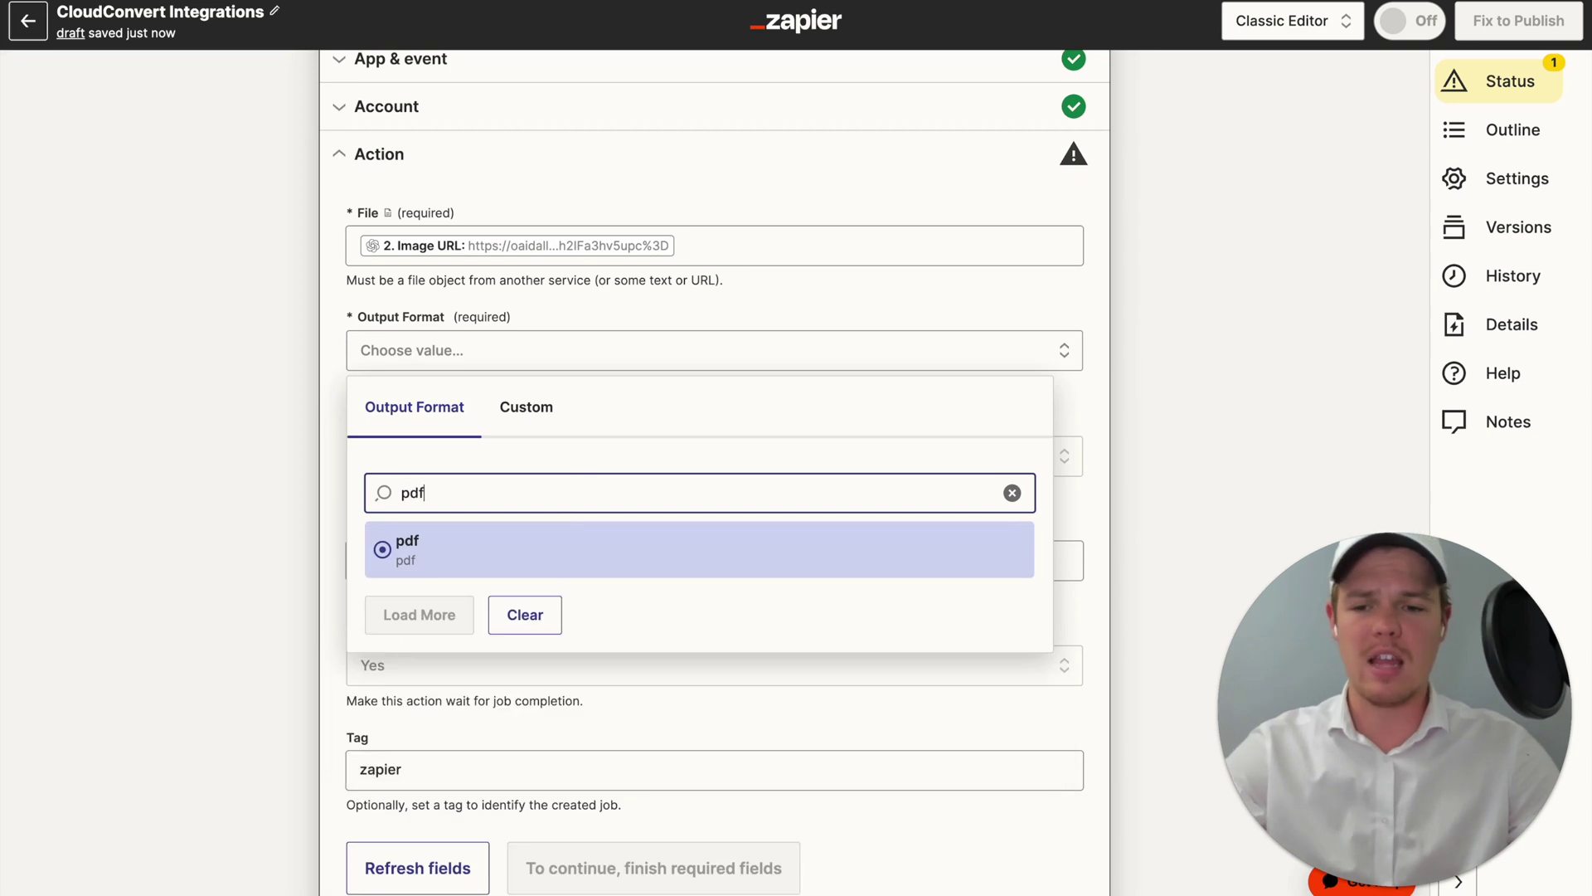
left_click(548, 566)
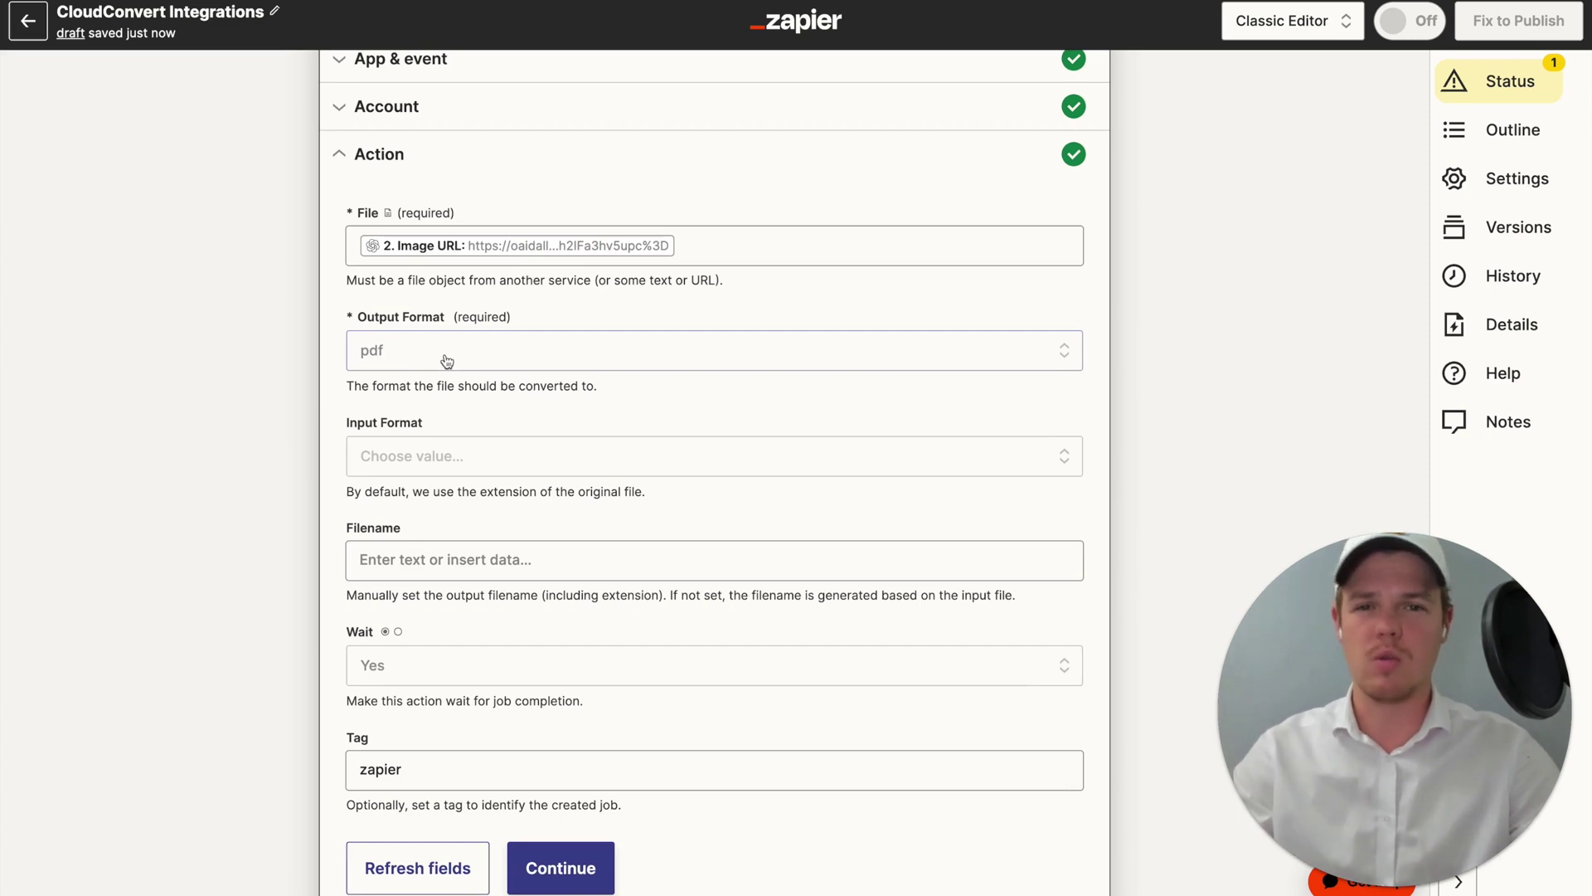
scroll(448, 355, "down", 3)
left_click(549, 699)
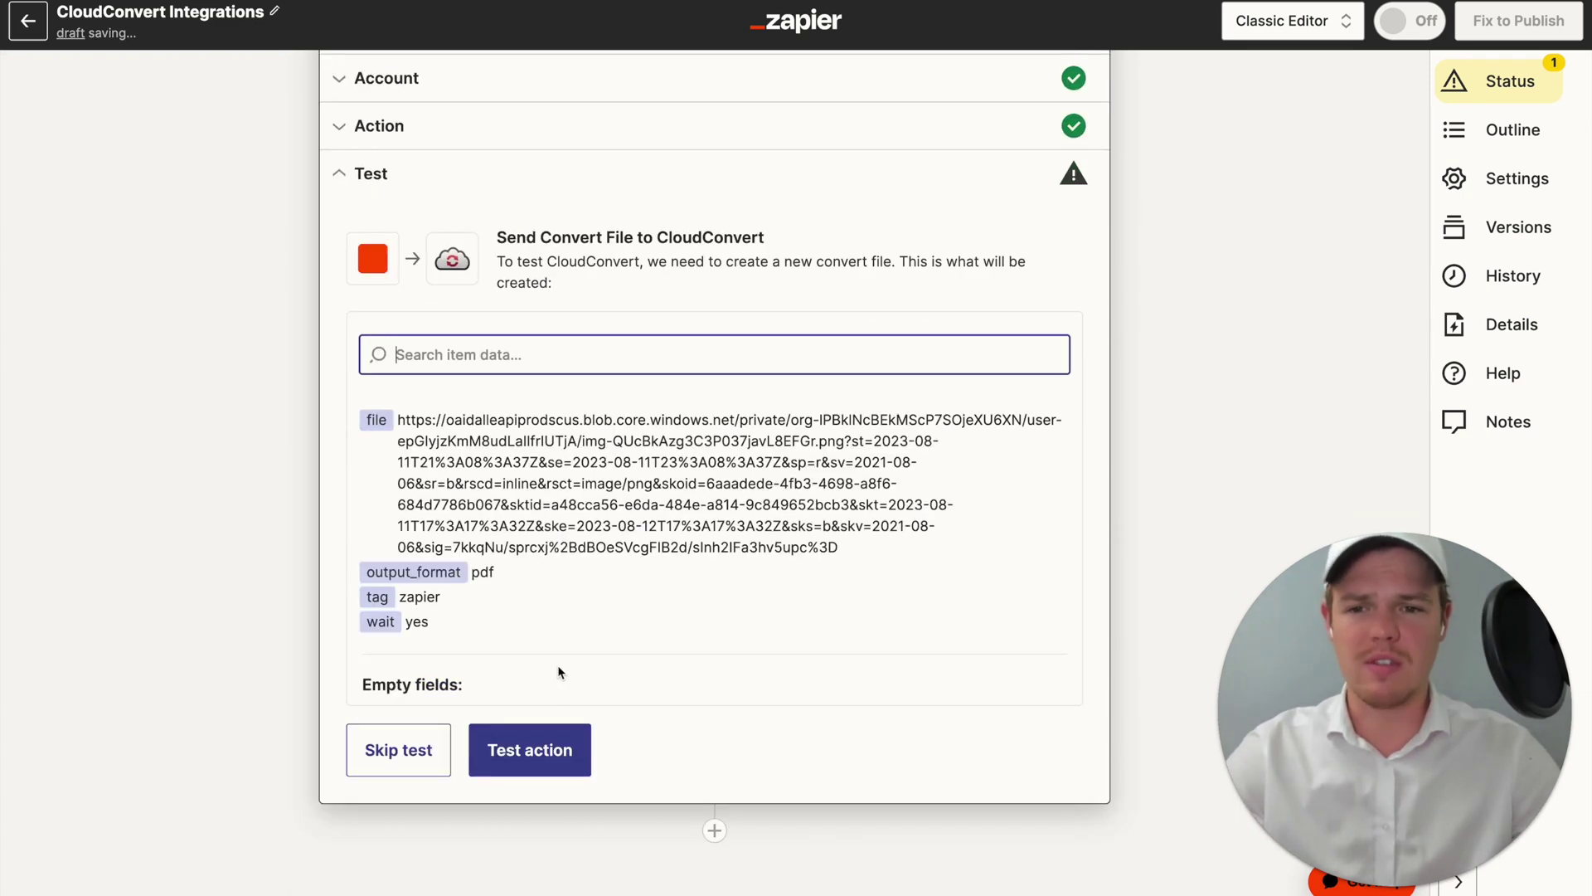
Step: Test the CloudConvert conversion until it returns a finished pdf with a download URL
left_click(563, 770)
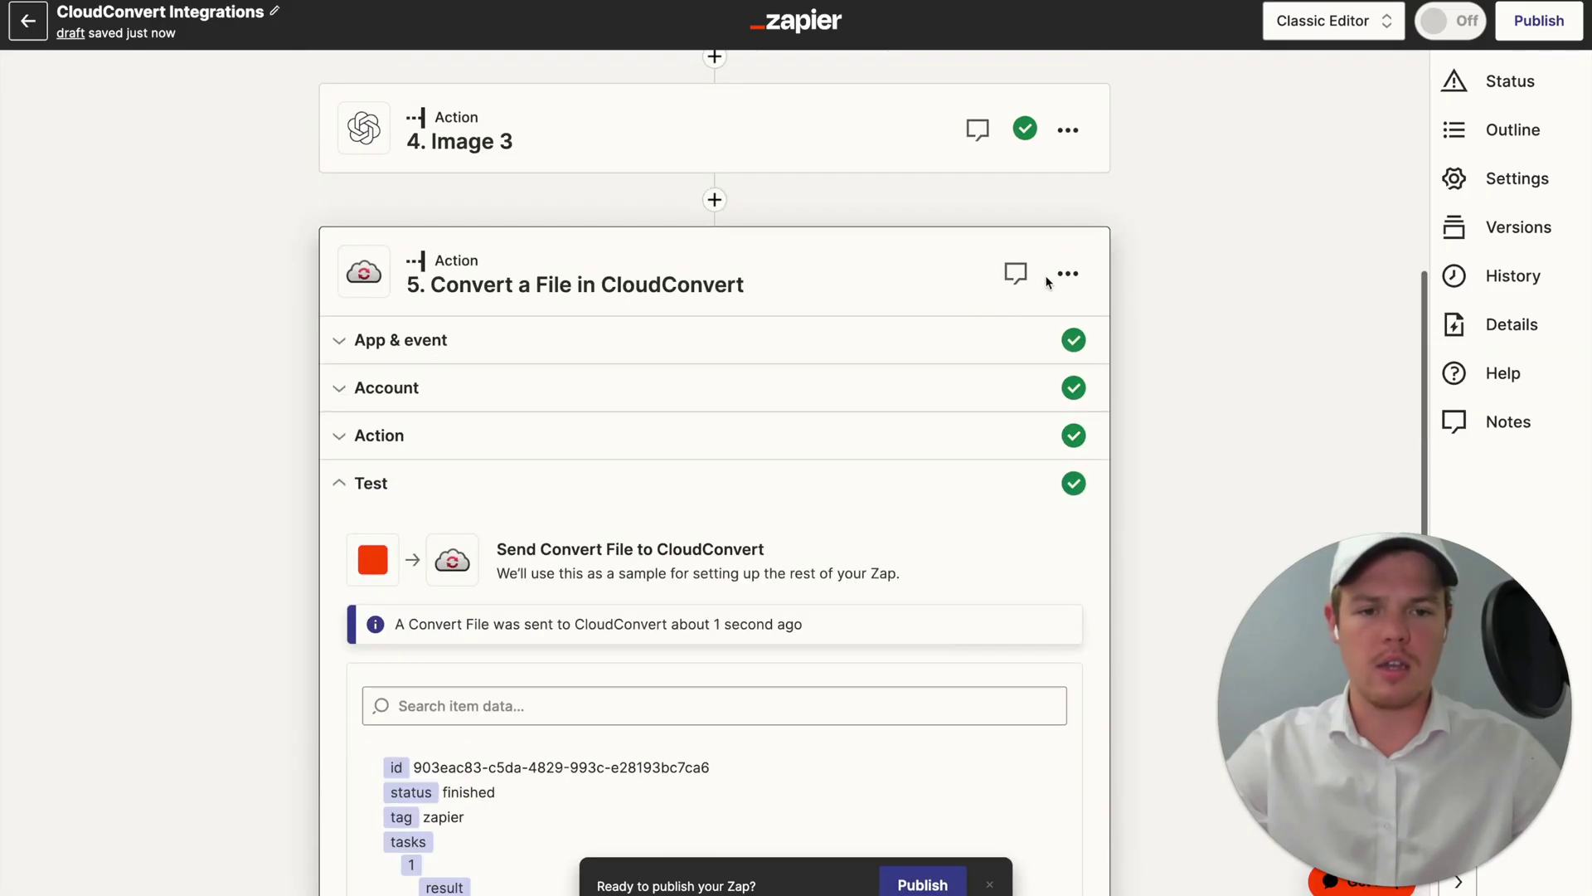
left_click(1068, 273)
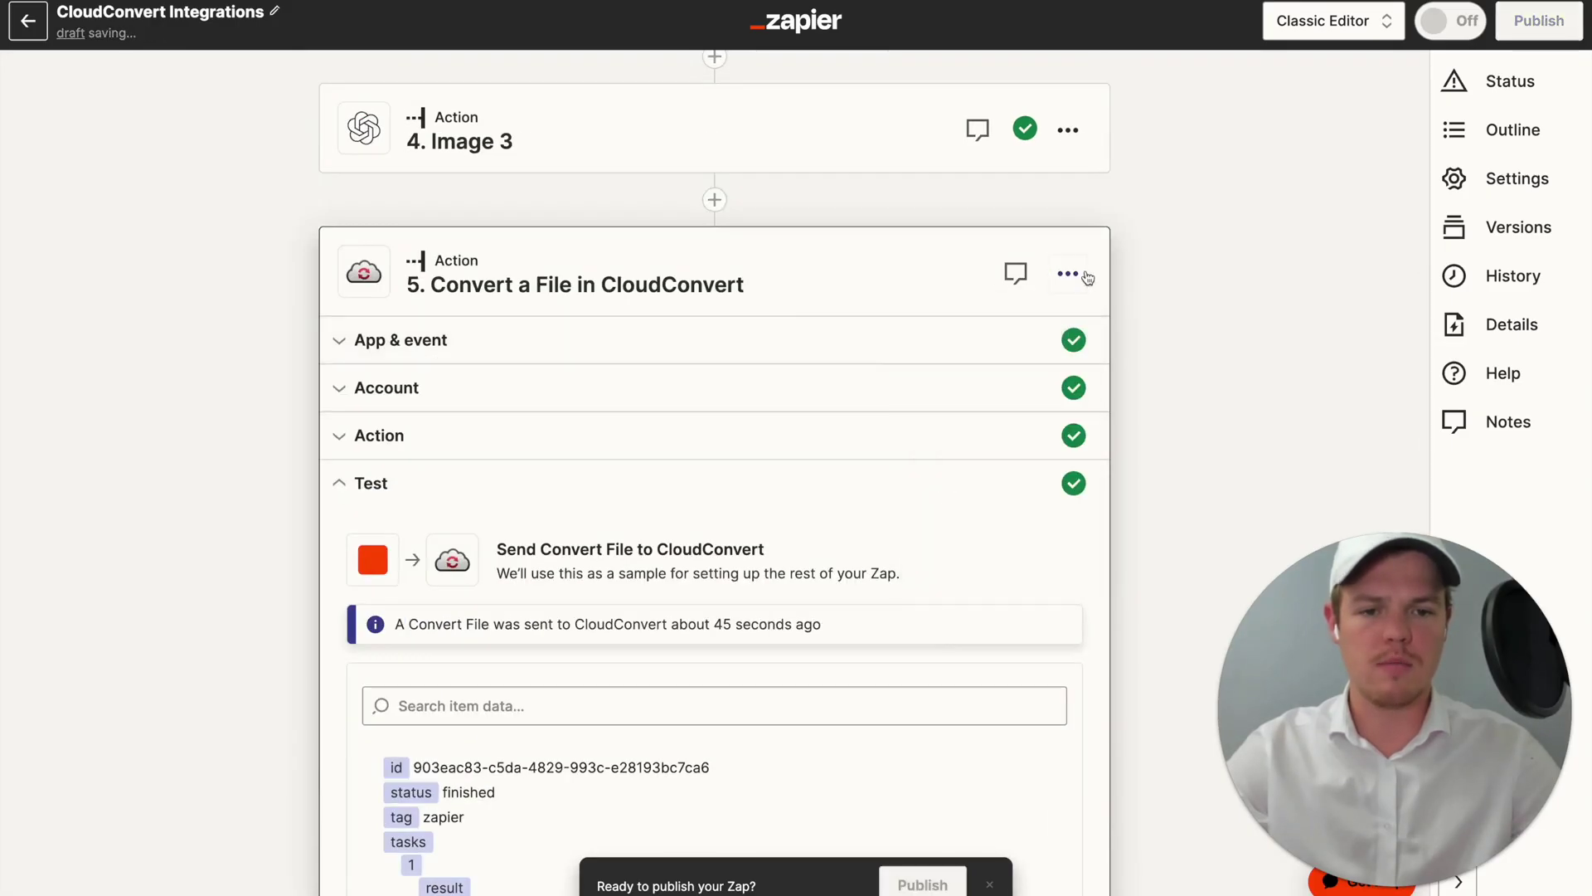
Step: Duplicate the conversion step twice, point step 6's File at Image 2's URL, and test it
left_click(1067, 273)
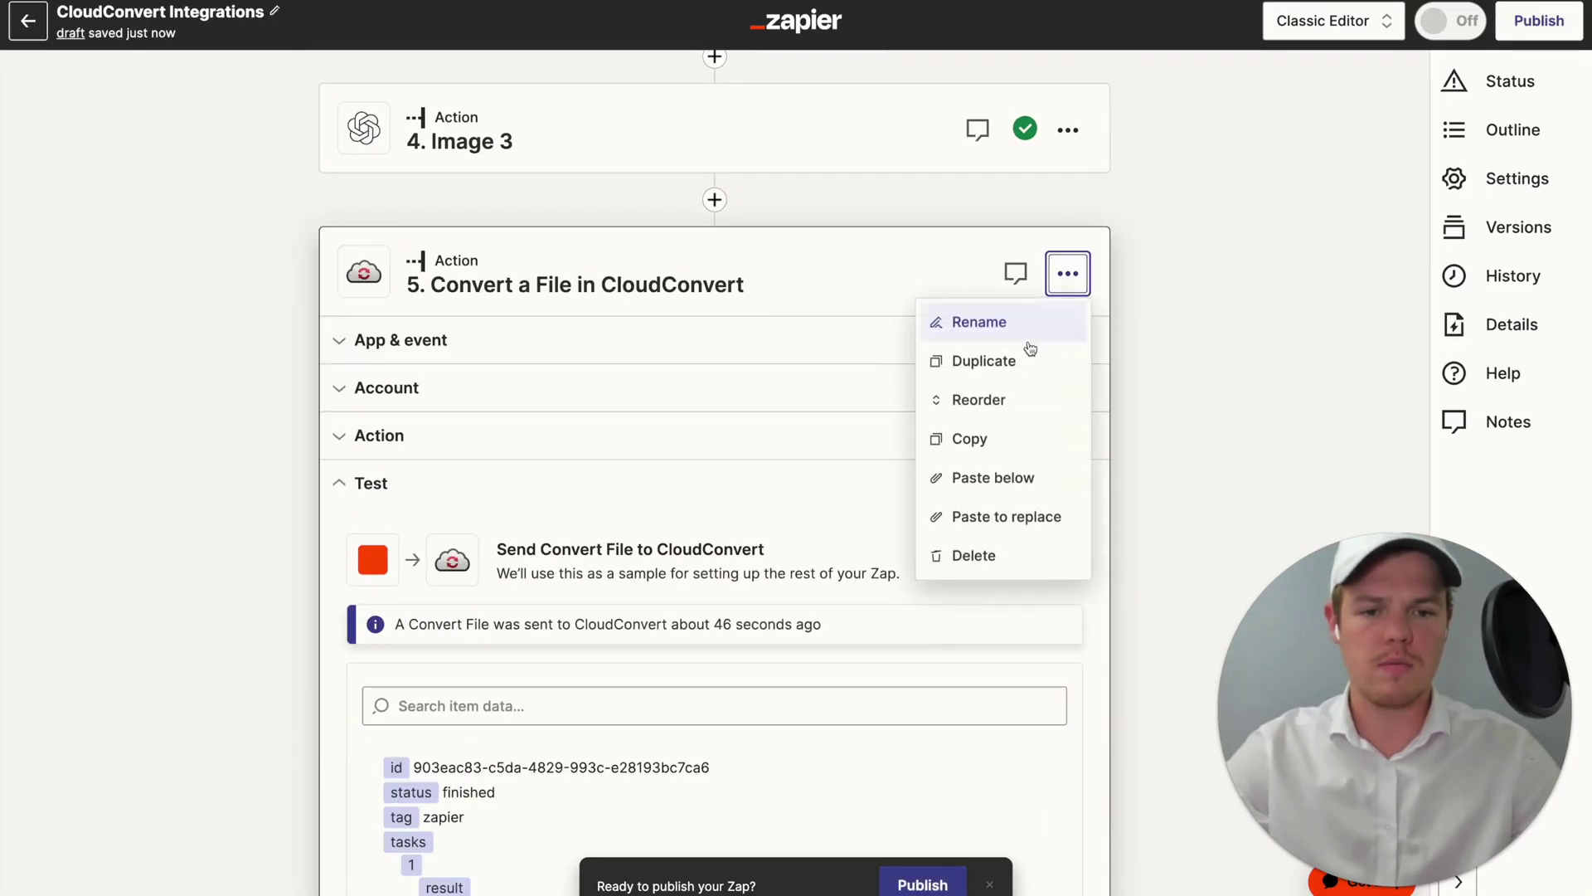
left_click(1015, 366)
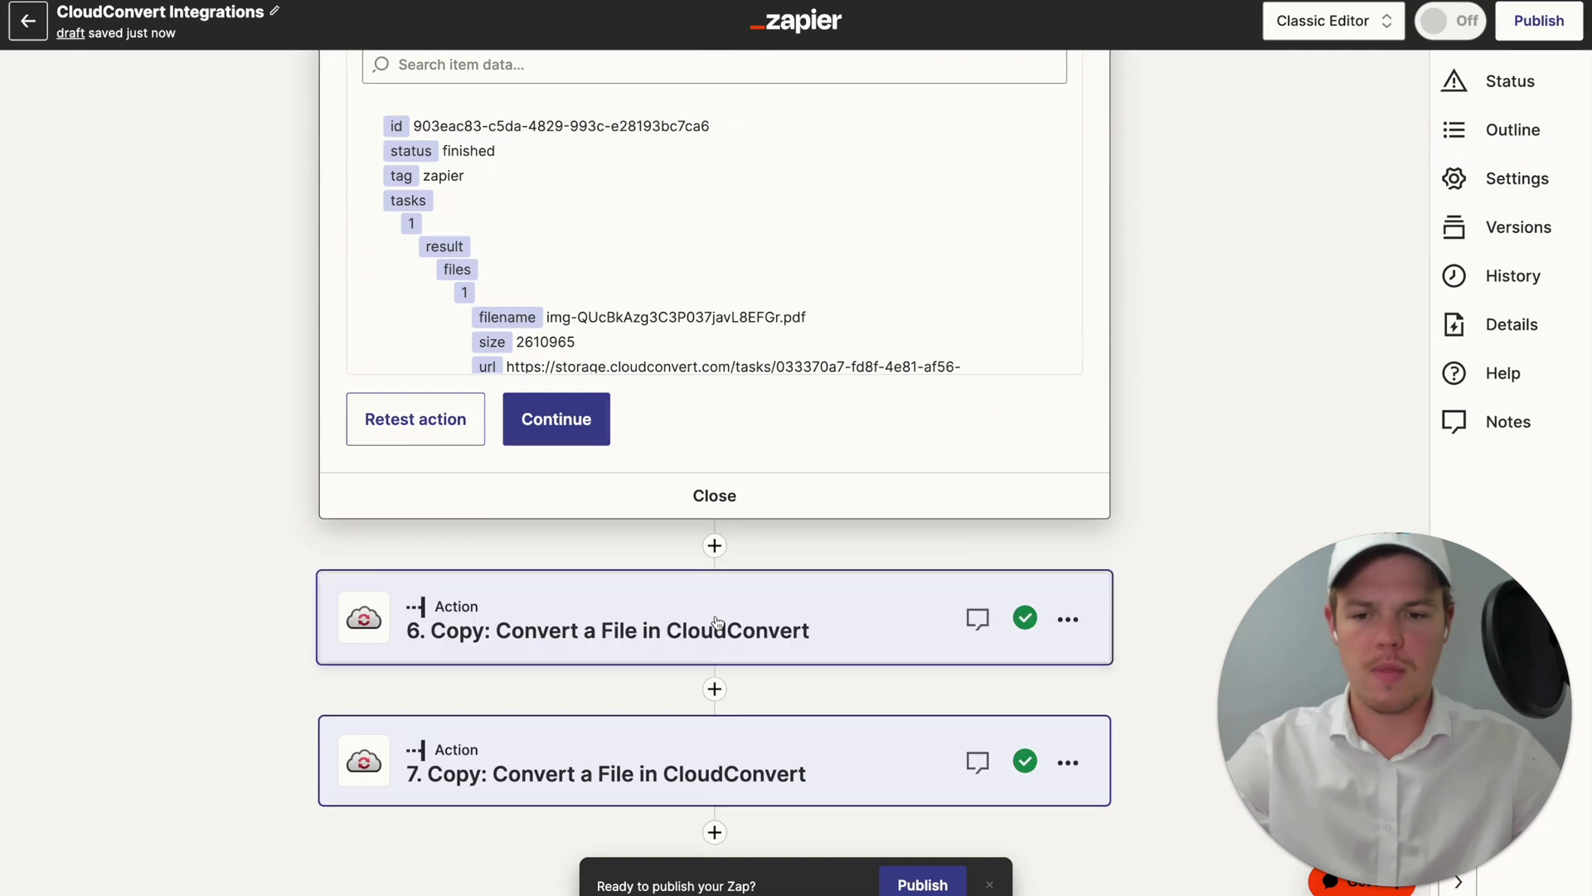
left_click(641, 622)
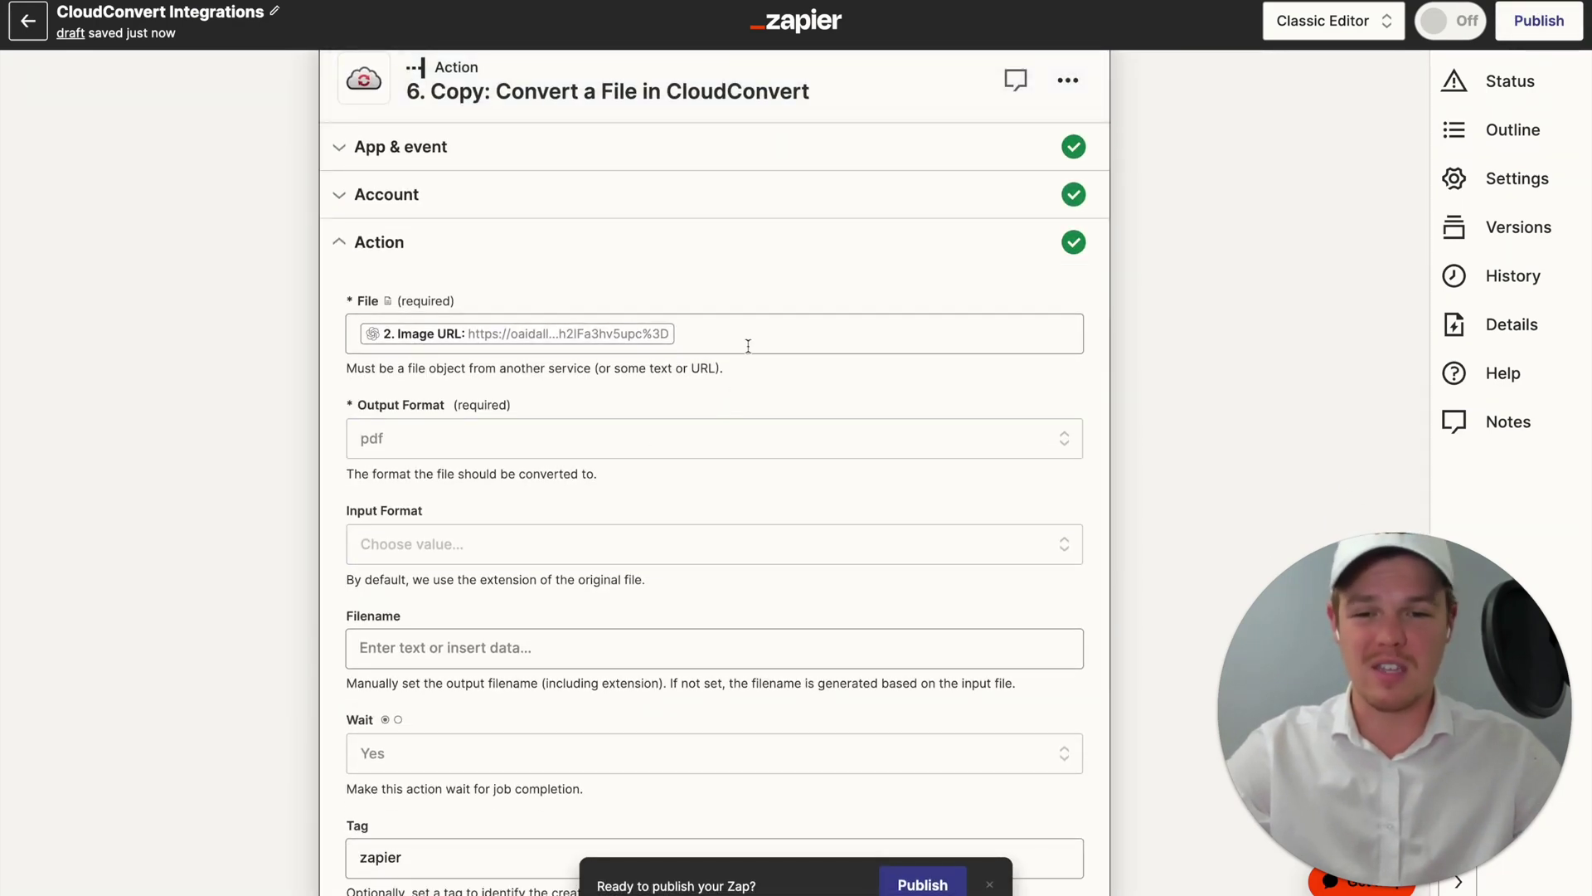
left_click(746, 340)
key("BackSpace")
left_click(651, 600)
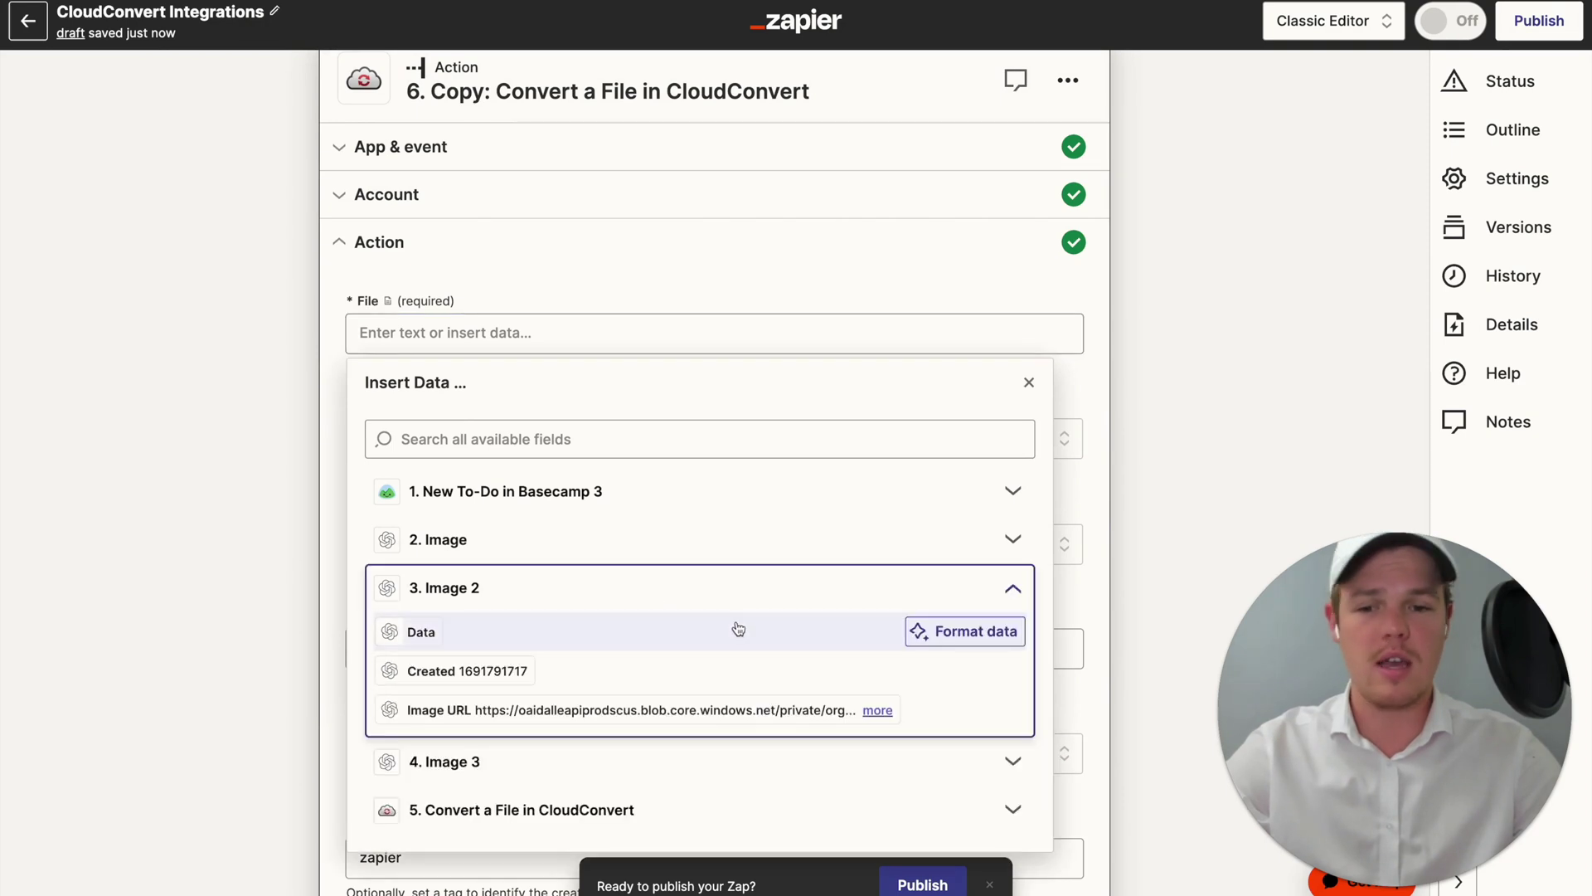
left_click(734, 709)
left_click(134, 387)
scroll(476, 435, "down", 4)
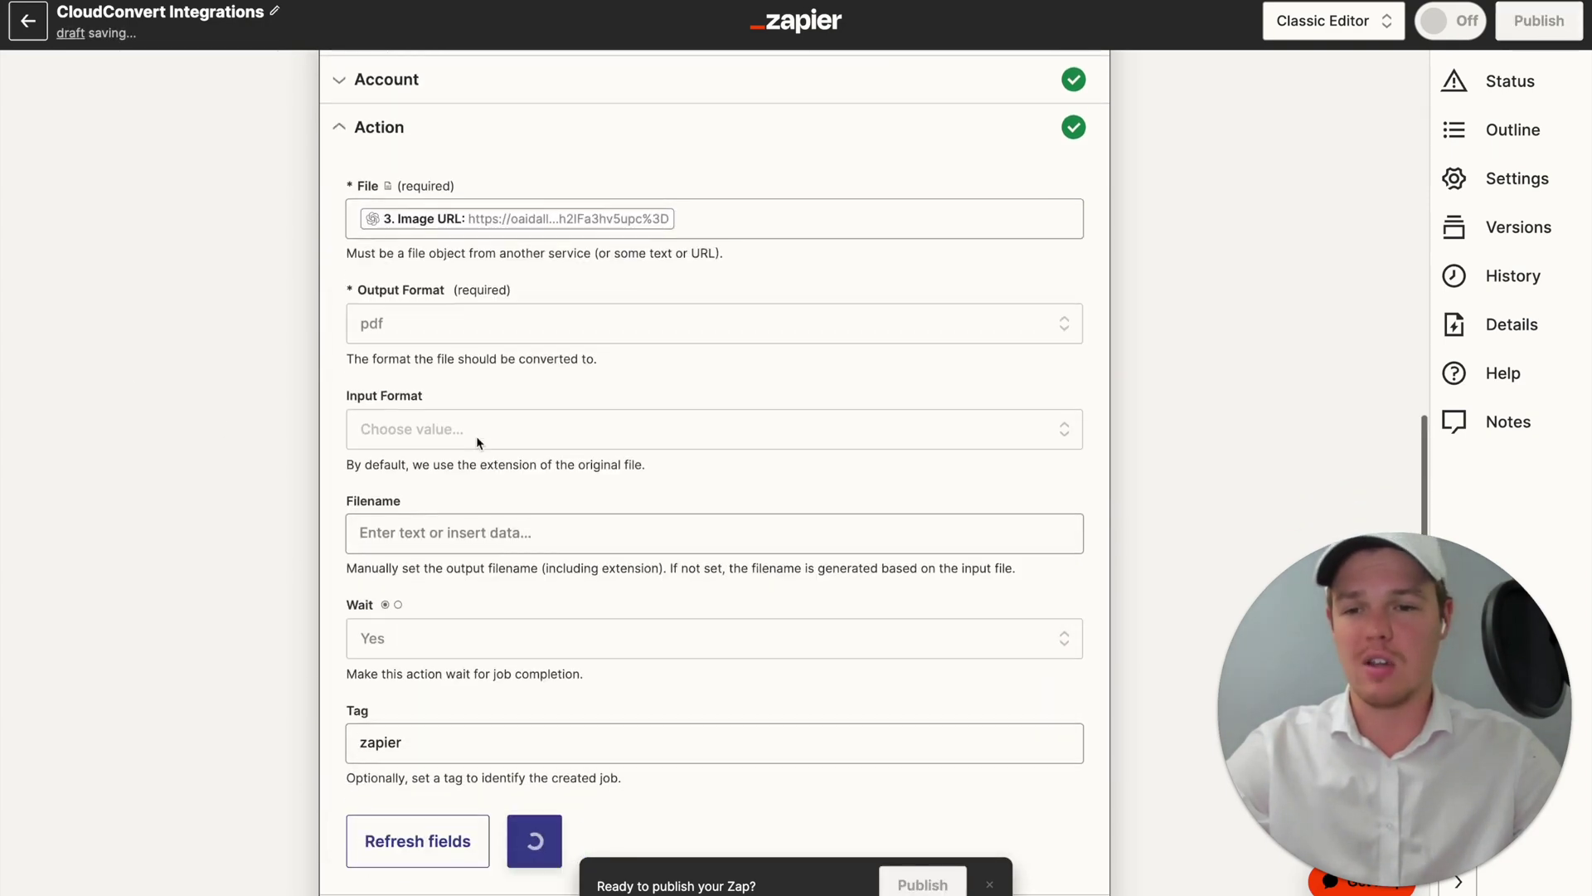
left_click(562, 563)
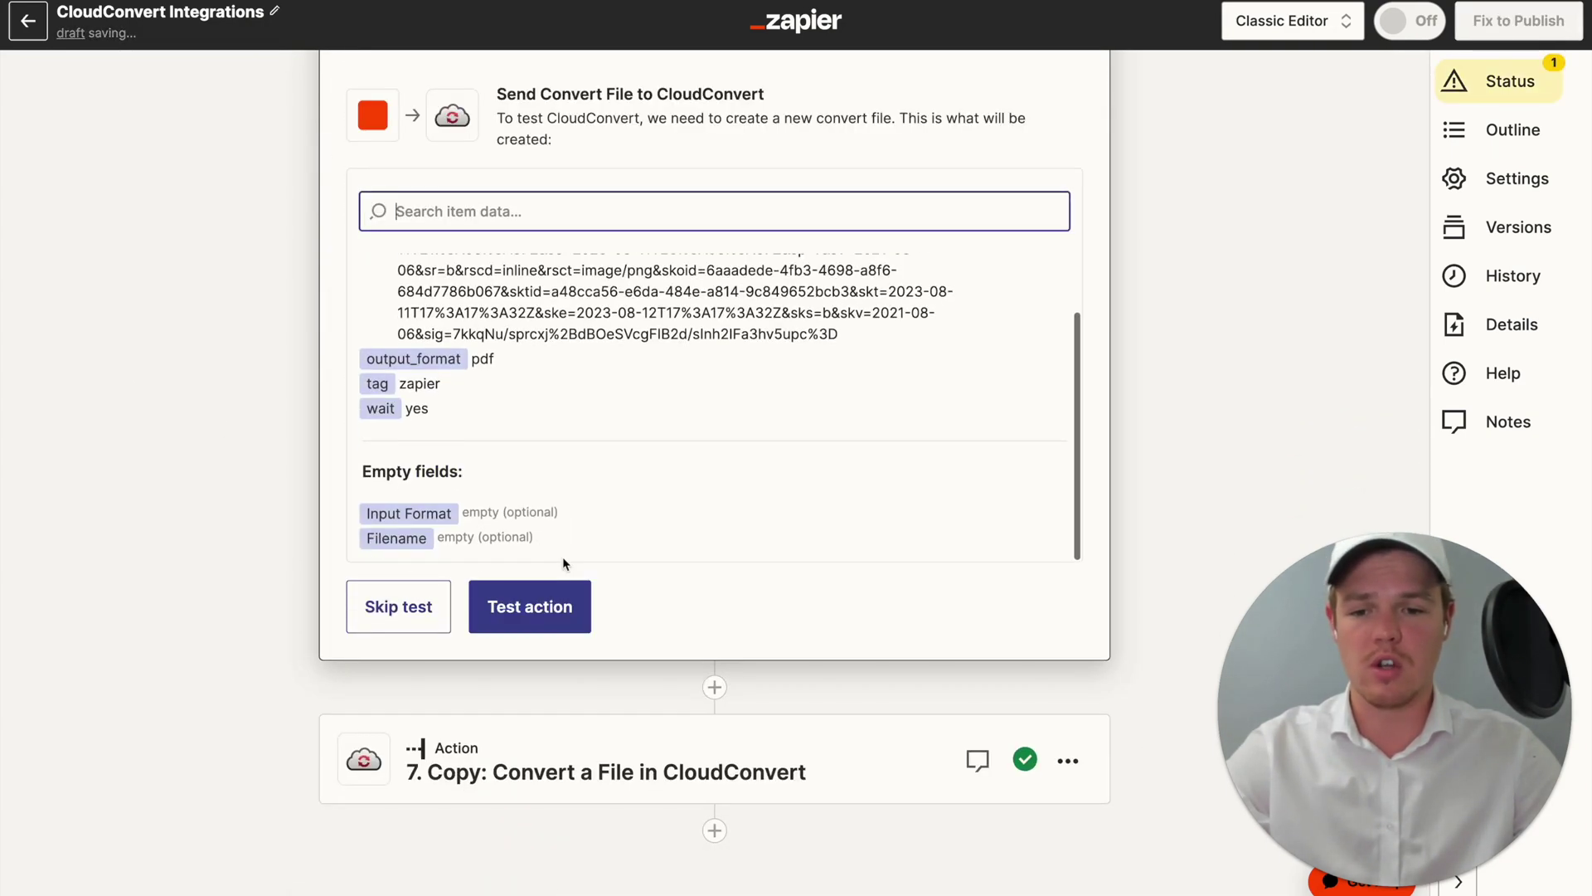
Step: Point step 7's File at Image 3's Image URL and test it
left_click(531, 604)
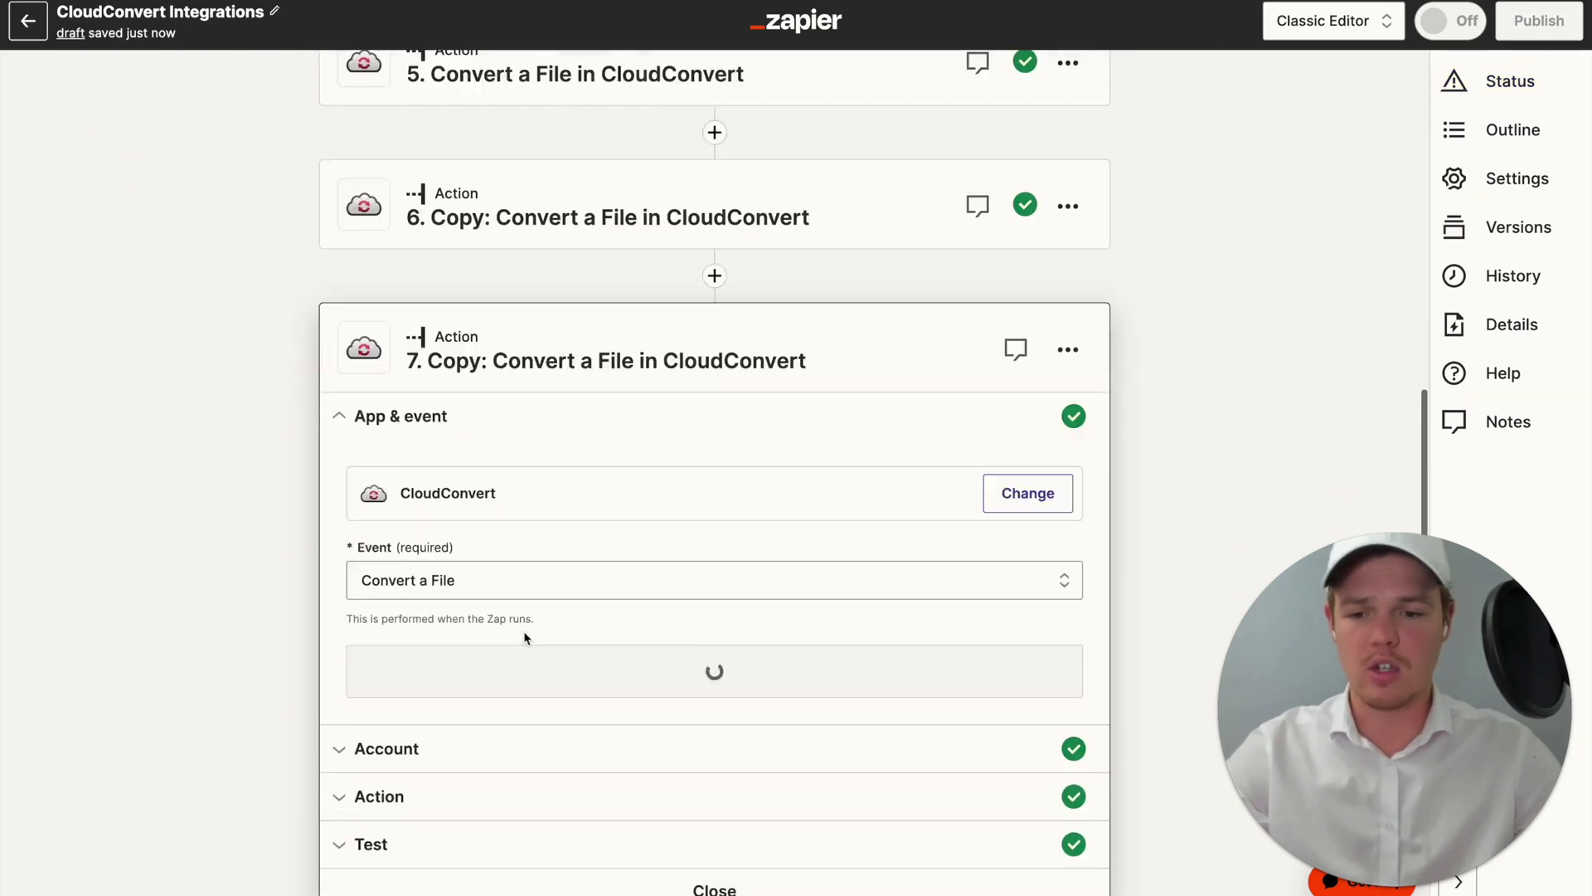
left_click(543, 628)
left_click(410, 659)
scroll(423, 668, "down", 2)
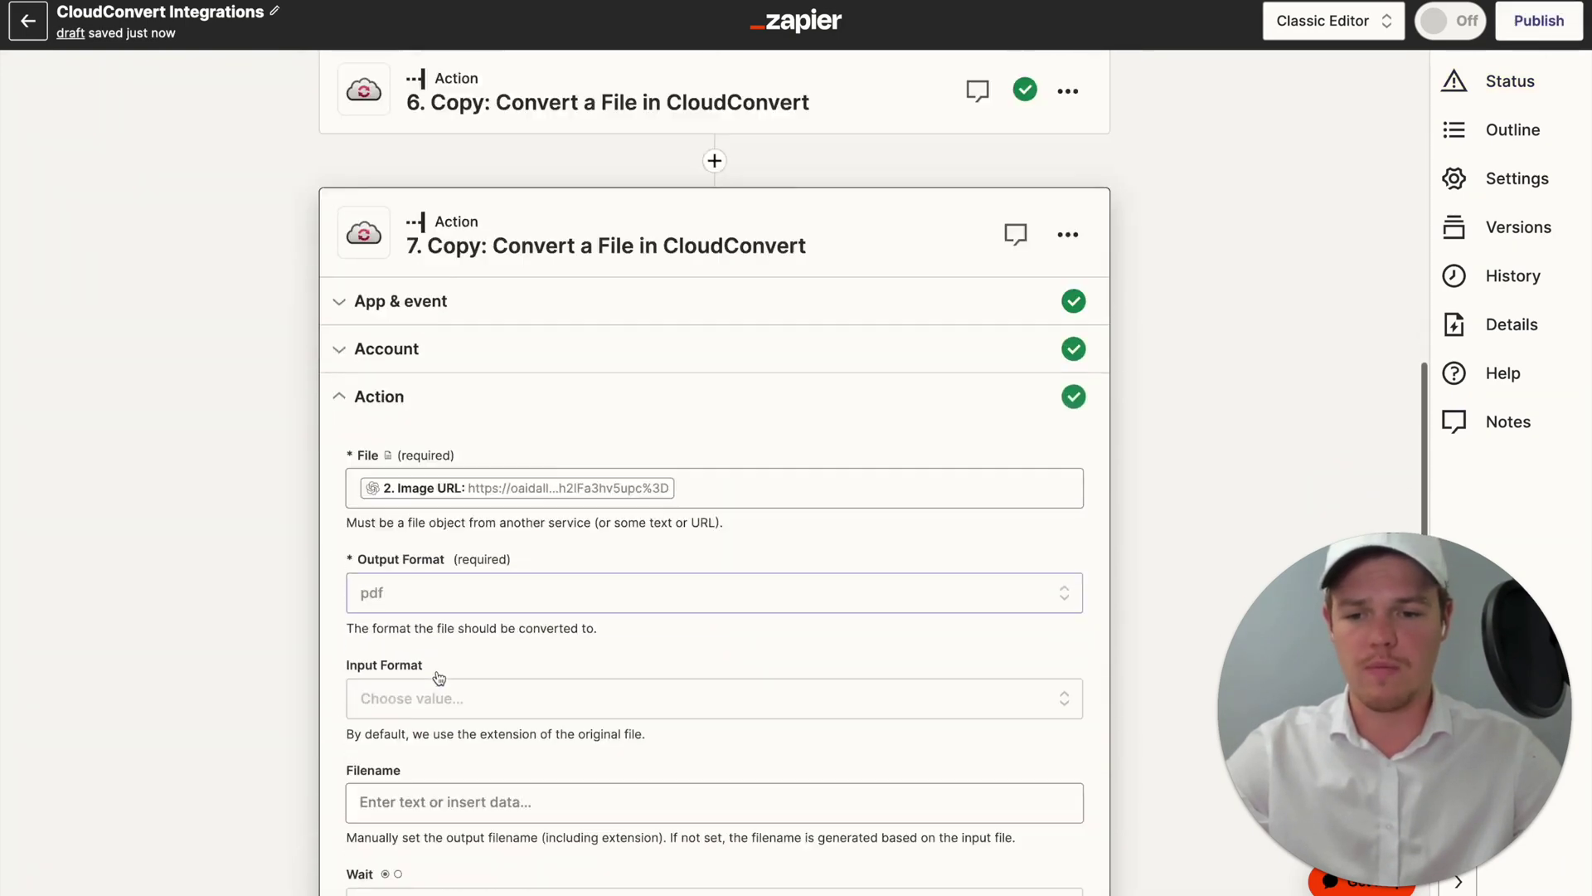
left_click(696, 415)
key("BackSpace")
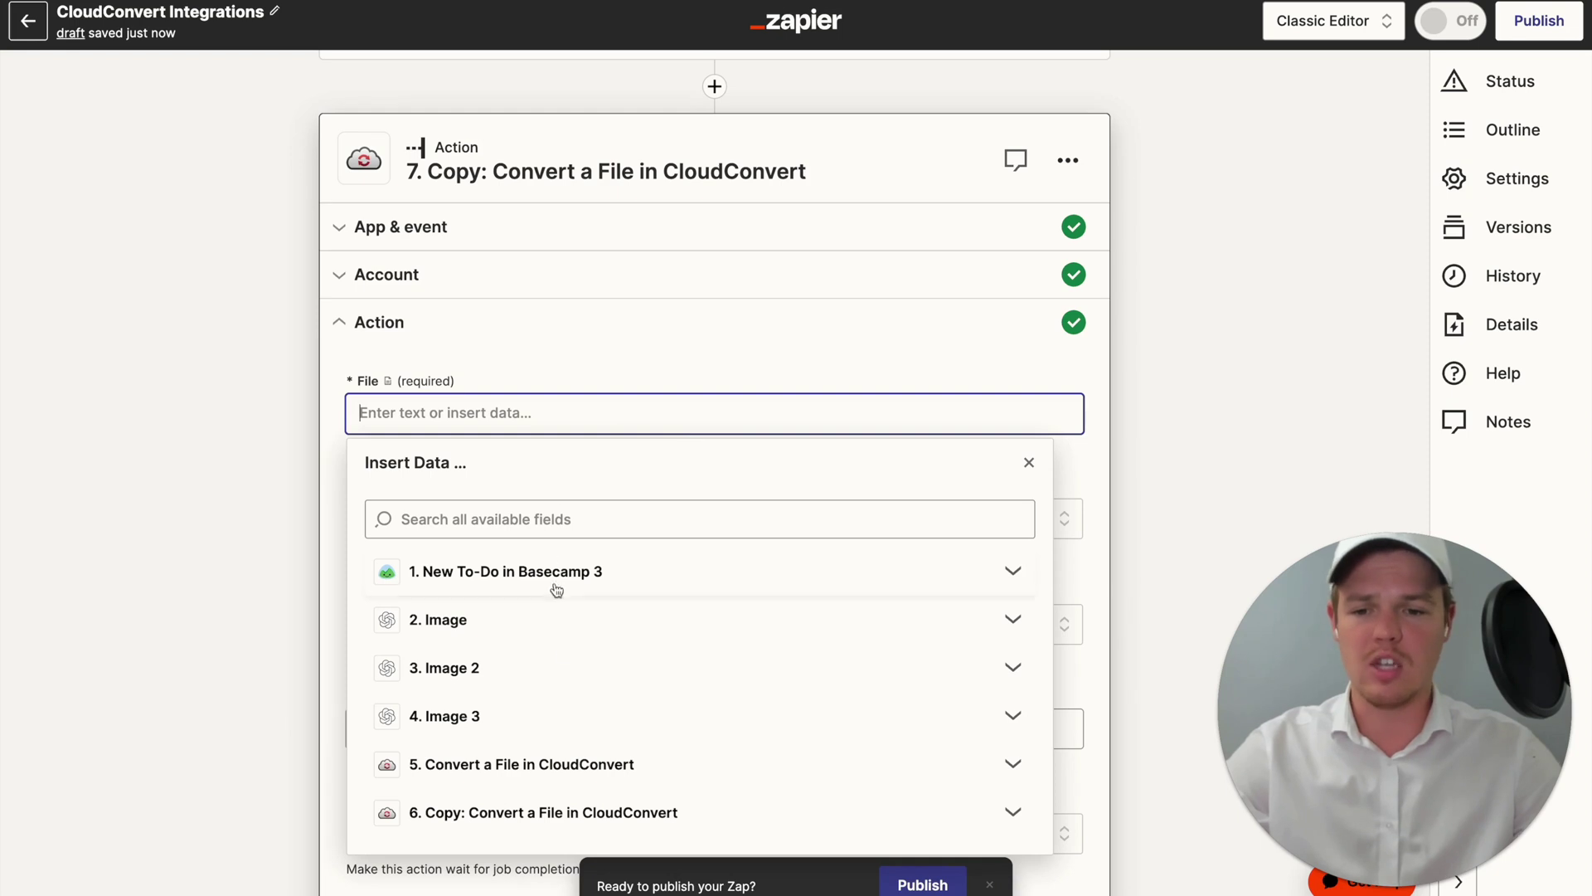
left_click(458, 723)
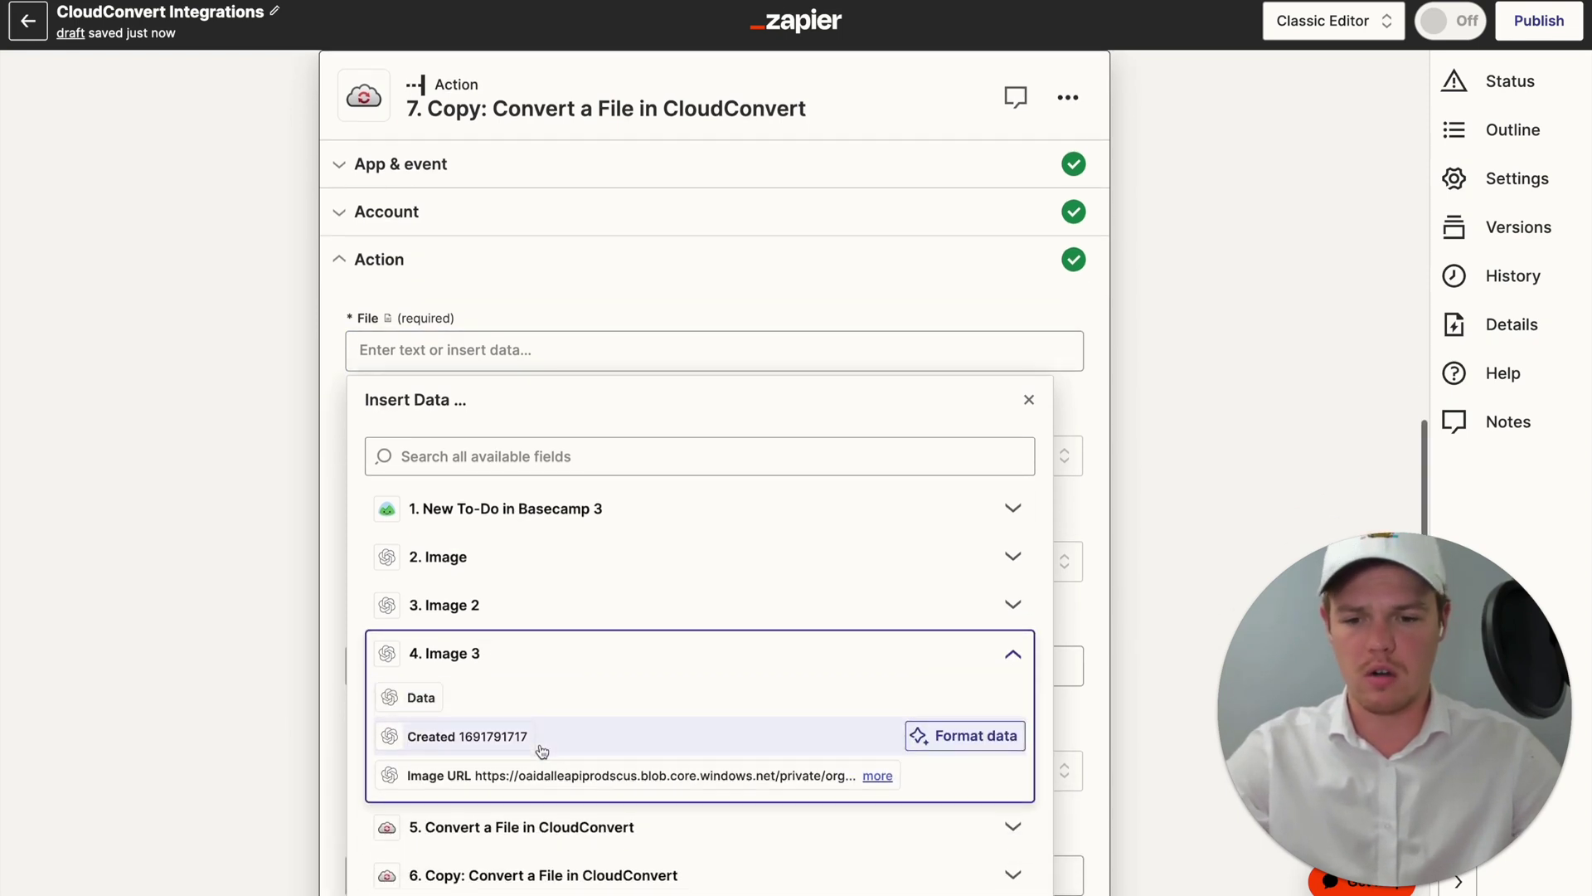
left_click(498, 776)
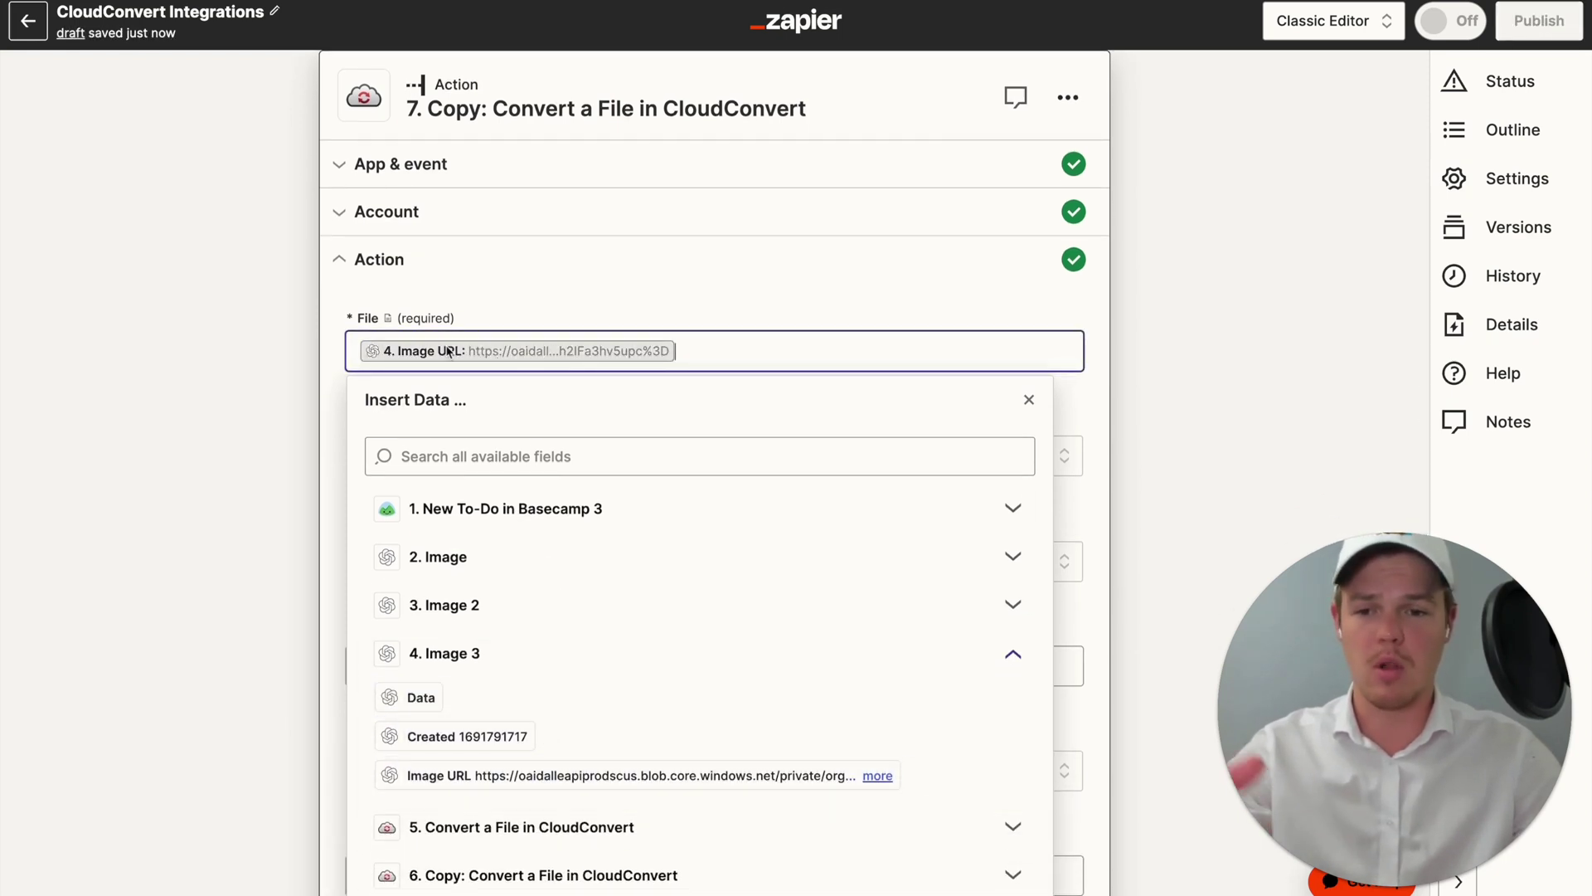
scroll(481, 332, "up", 10)
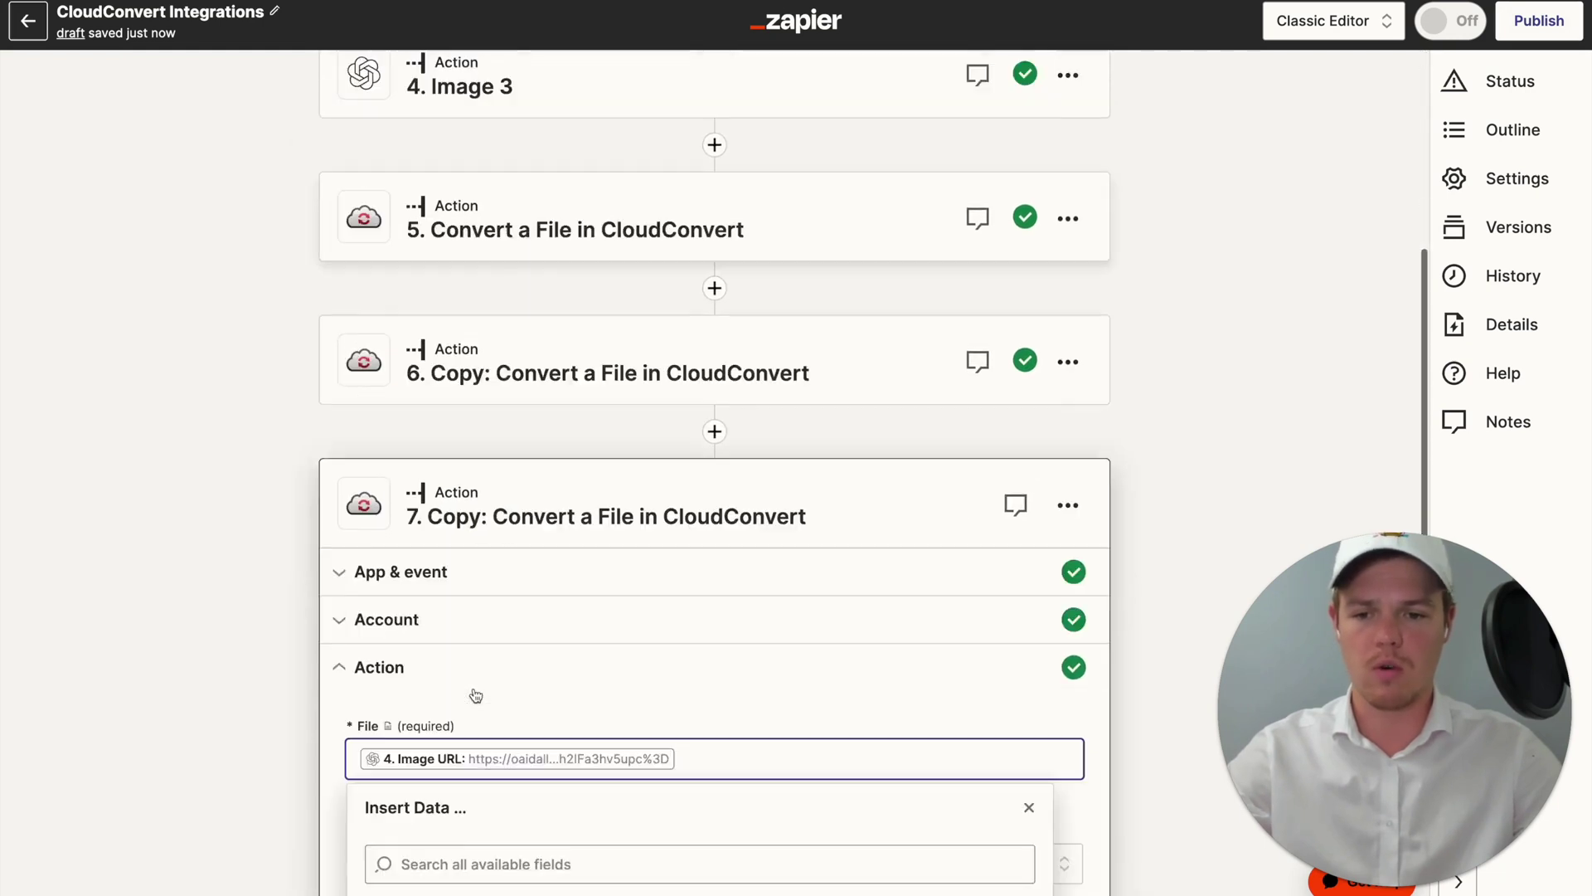
scroll(722, 555, "down", 5)
left_click(249, 643)
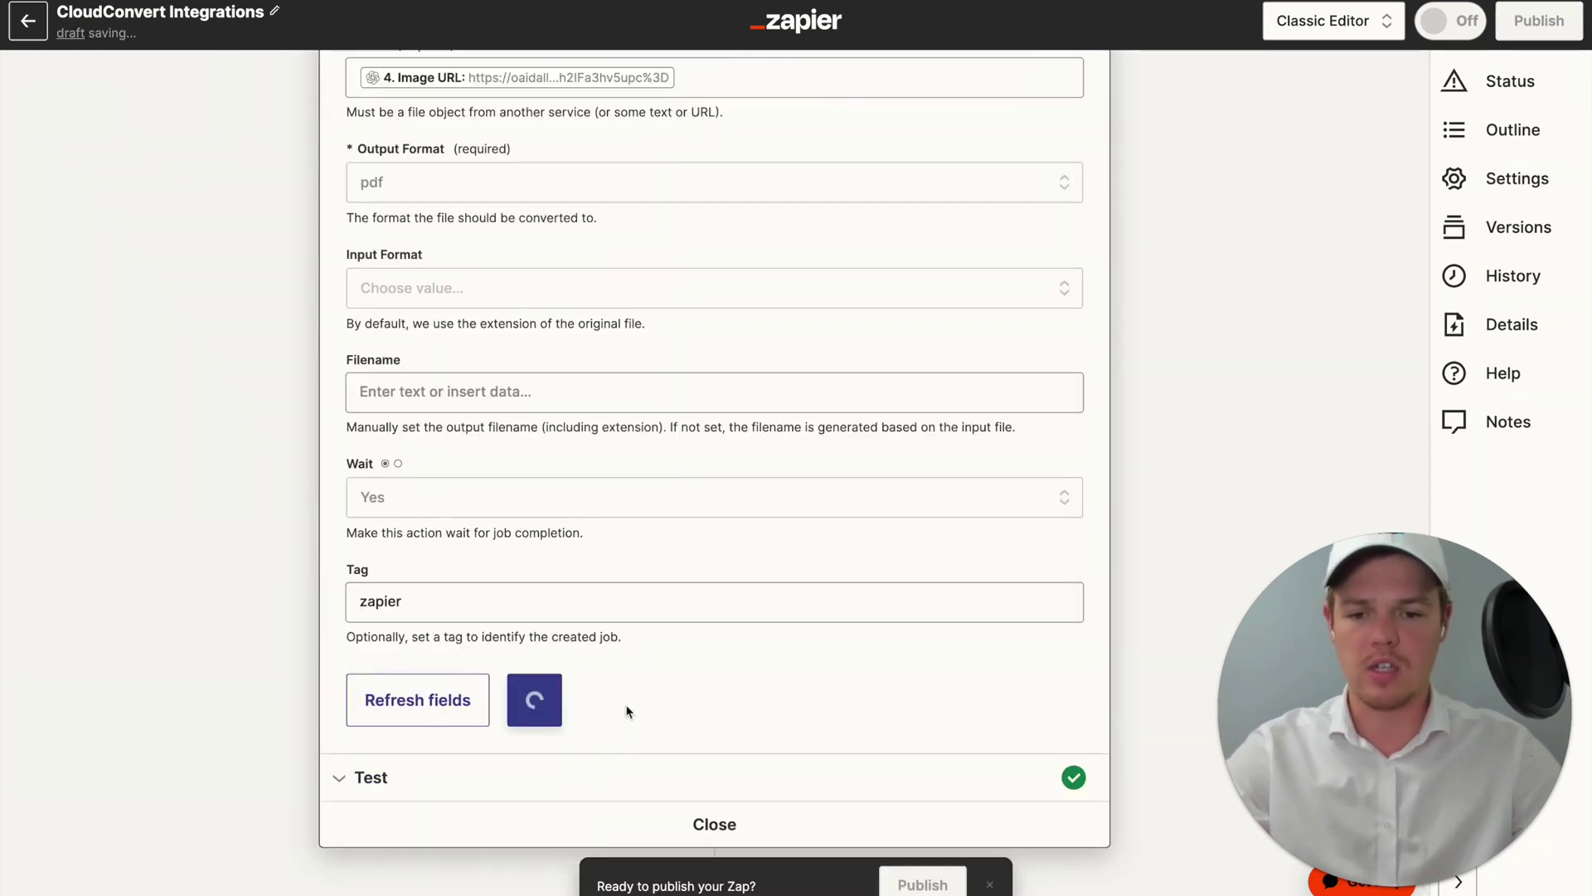
left_click(535, 854)
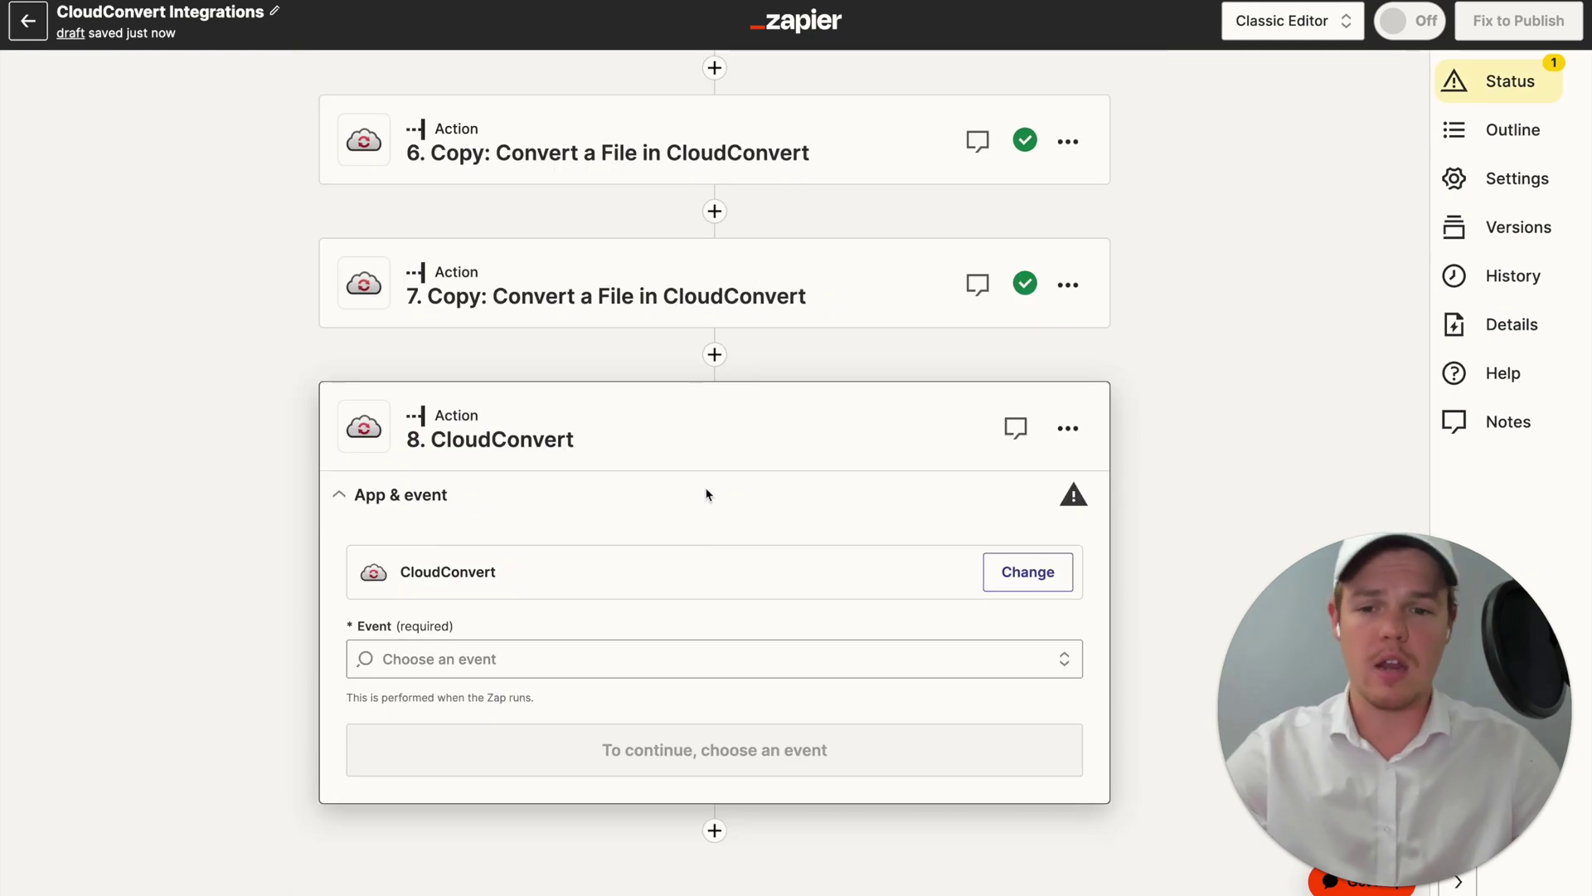
Step: Switch the CloudConvert step to the Merge Files to PDF event with the connected account
left_click(633, 659)
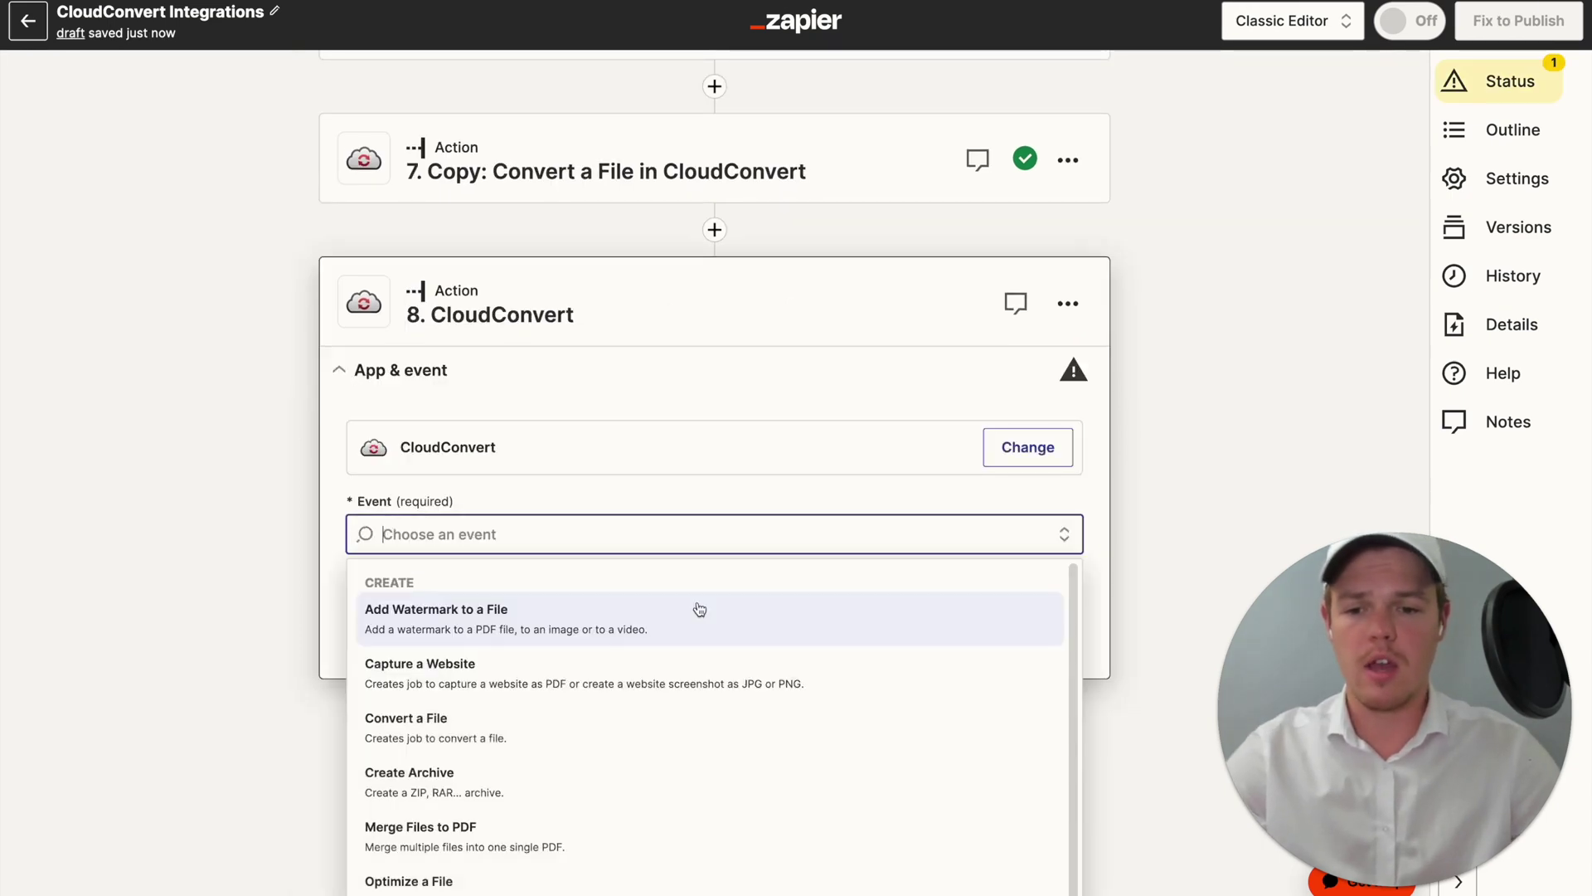
left_click(626, 817)
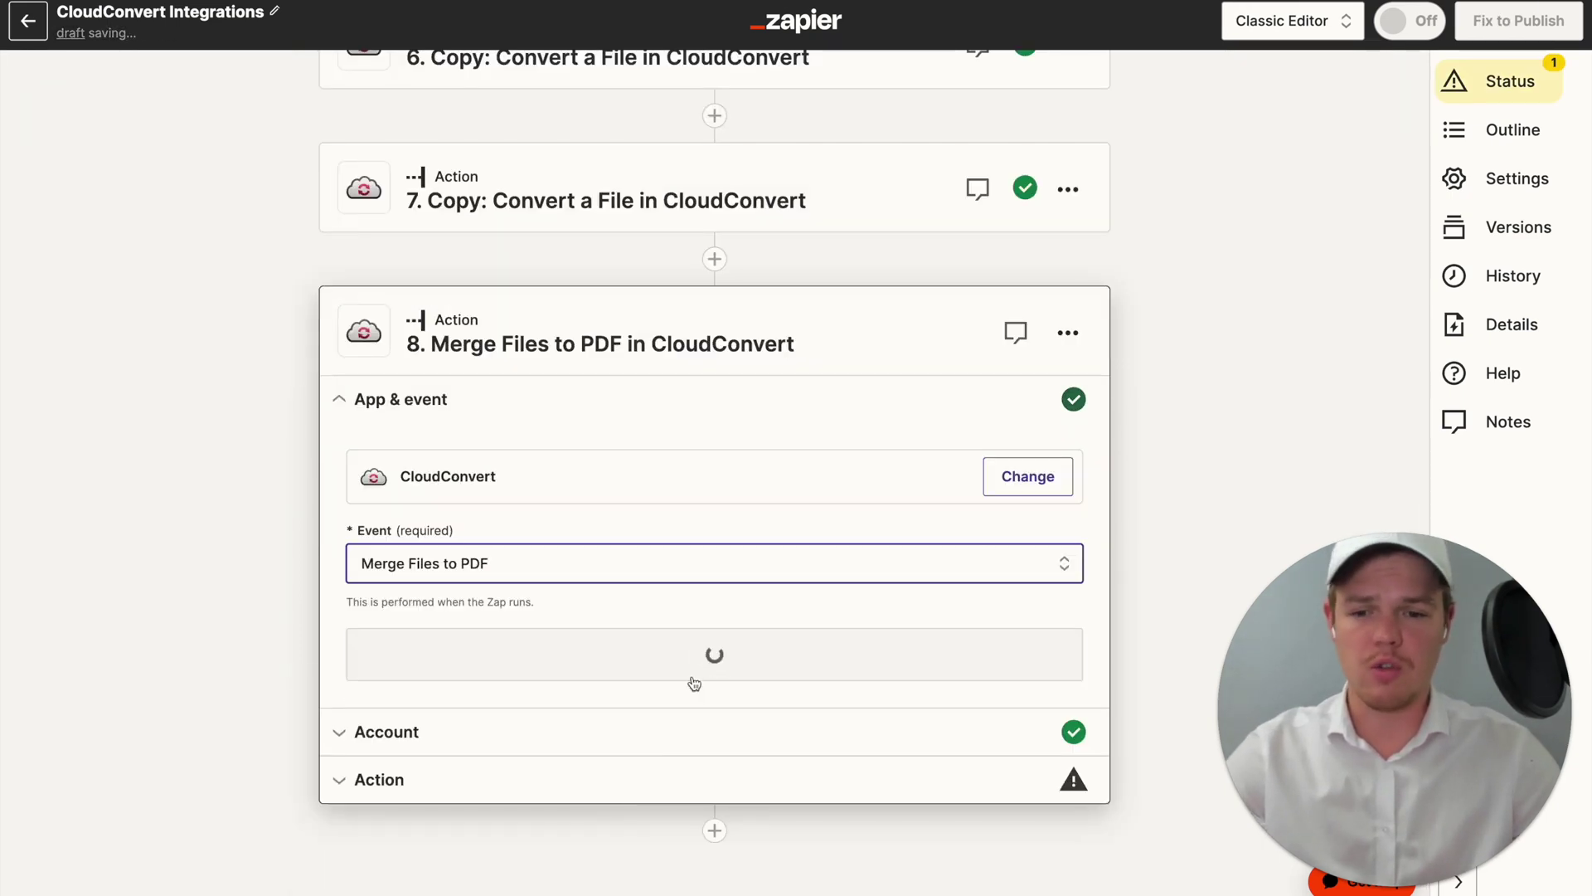
left_click(710, 665)
left_click(396, 702)
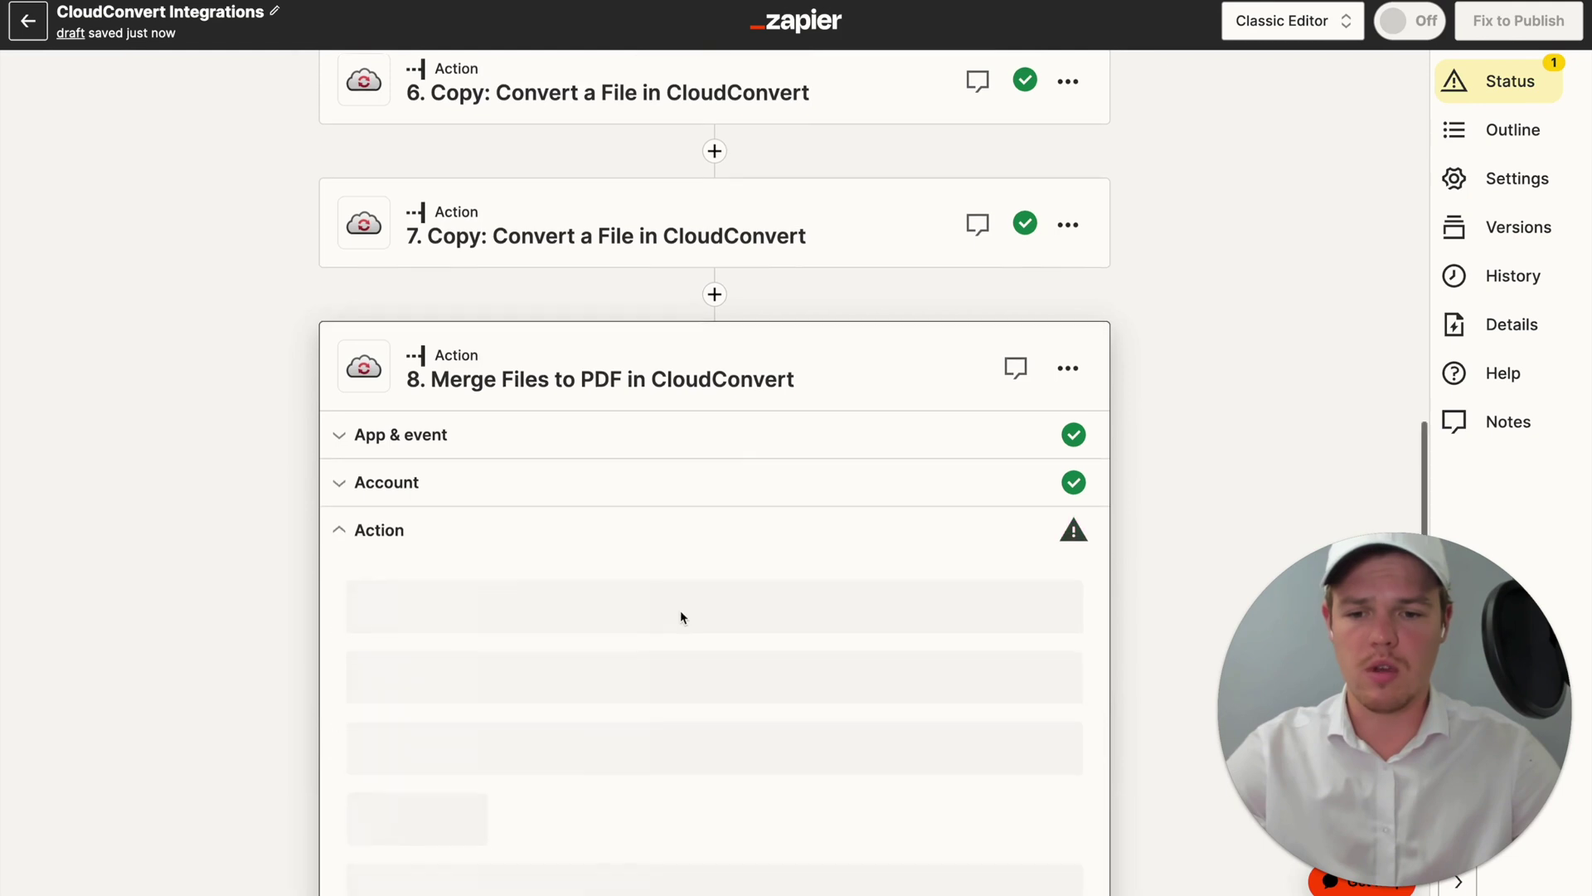
Step: Add the Tasks Result Files from steps 5, 6 and 7 to the Files field
left_click(617, 476)
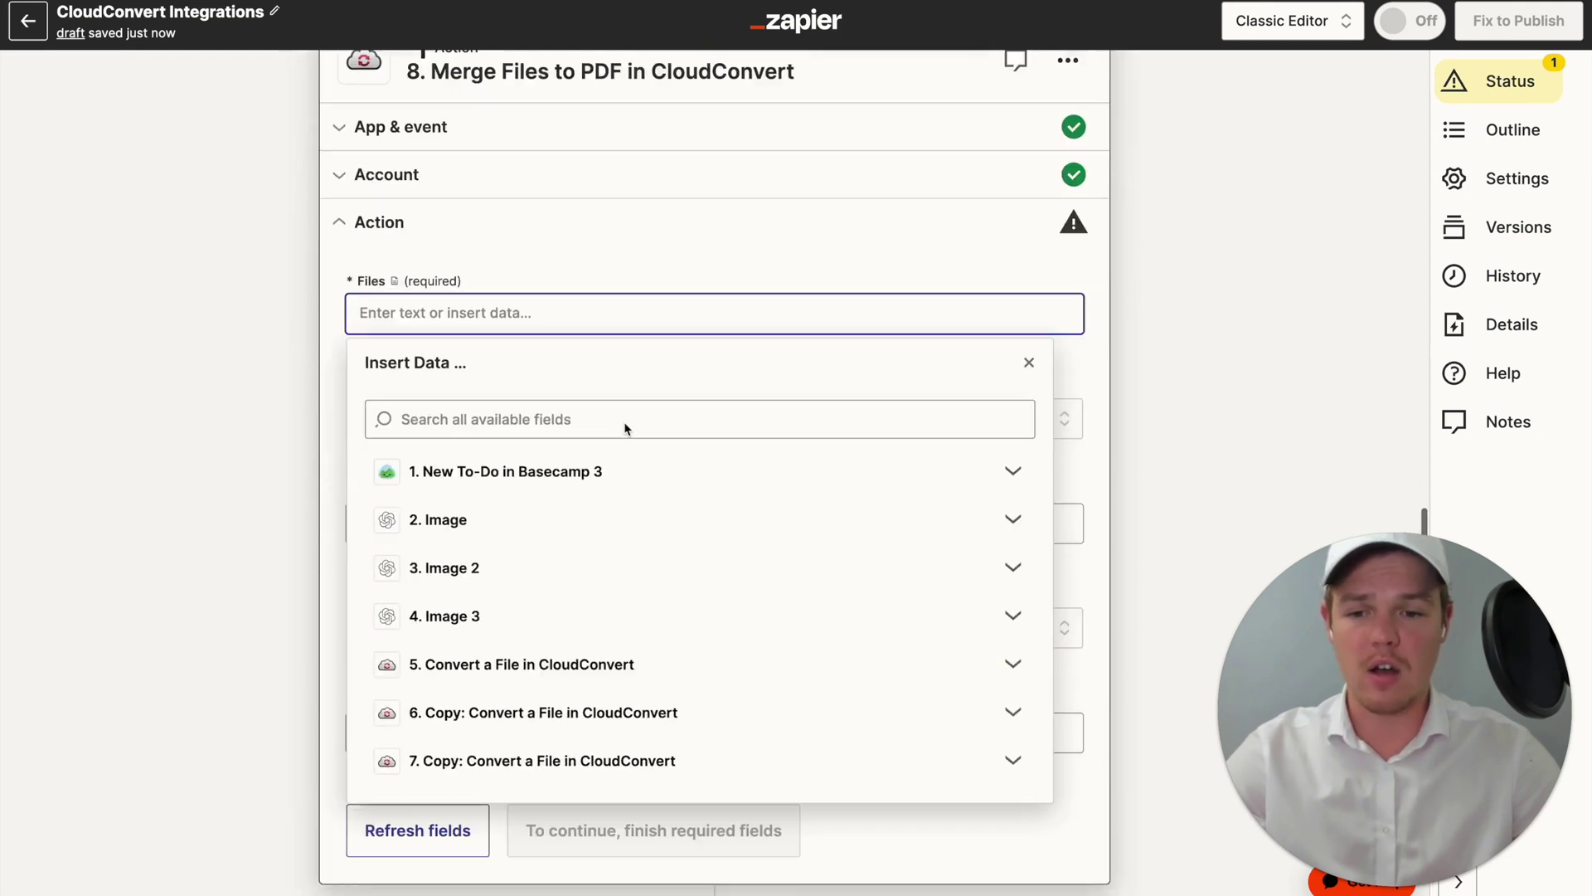
left_click(556, 598)
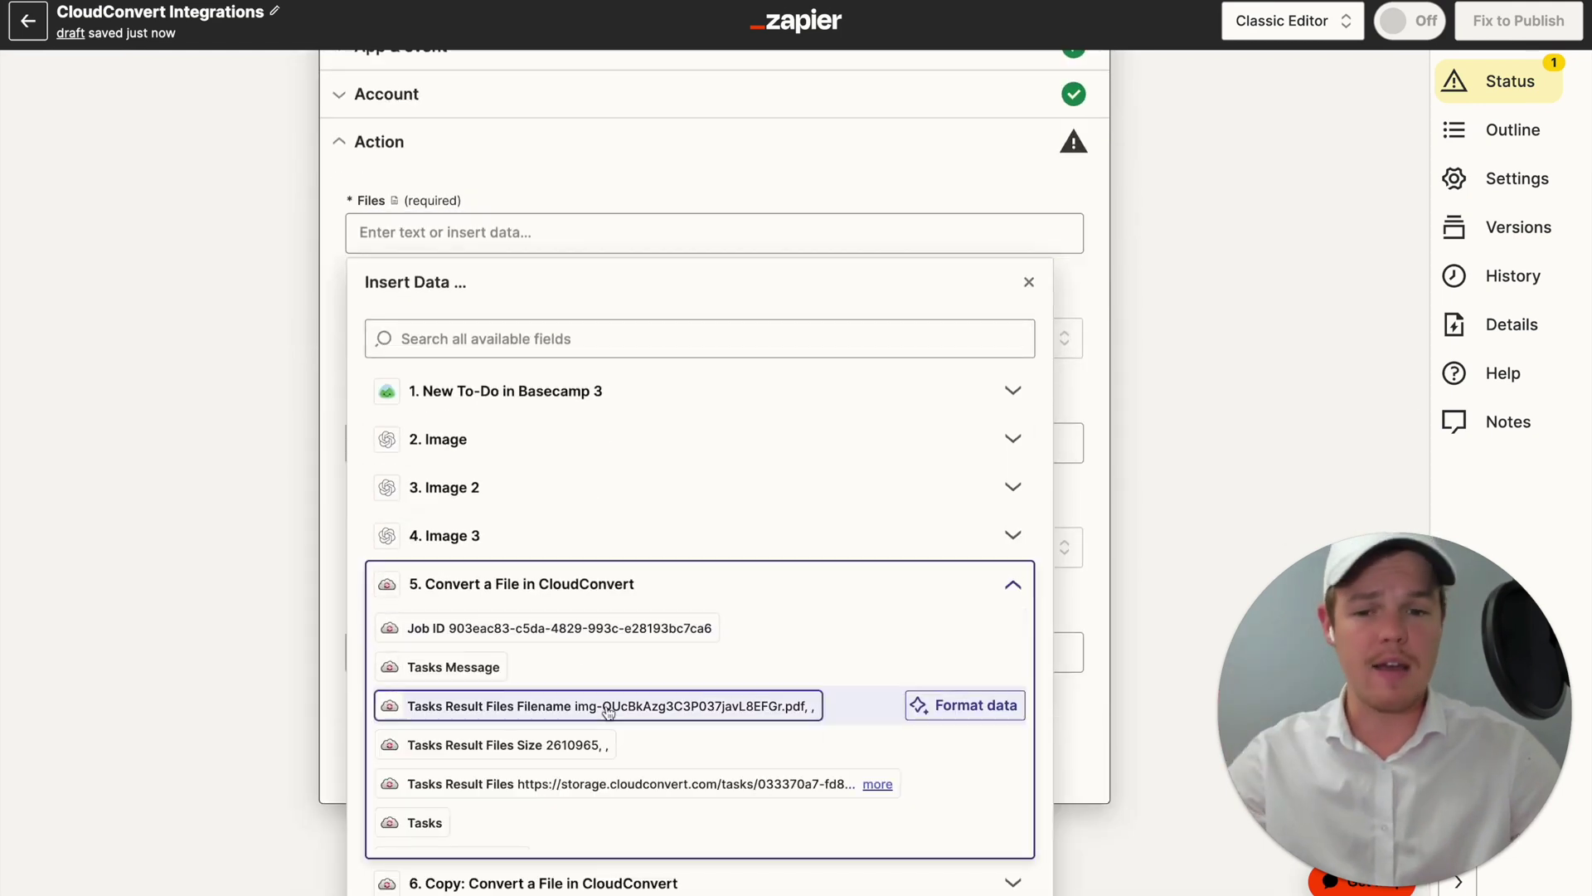
scroll(605, 709, "down", 3)
scroll(608, 718, "down", 2)
scroll(605, 730, "up", 4)
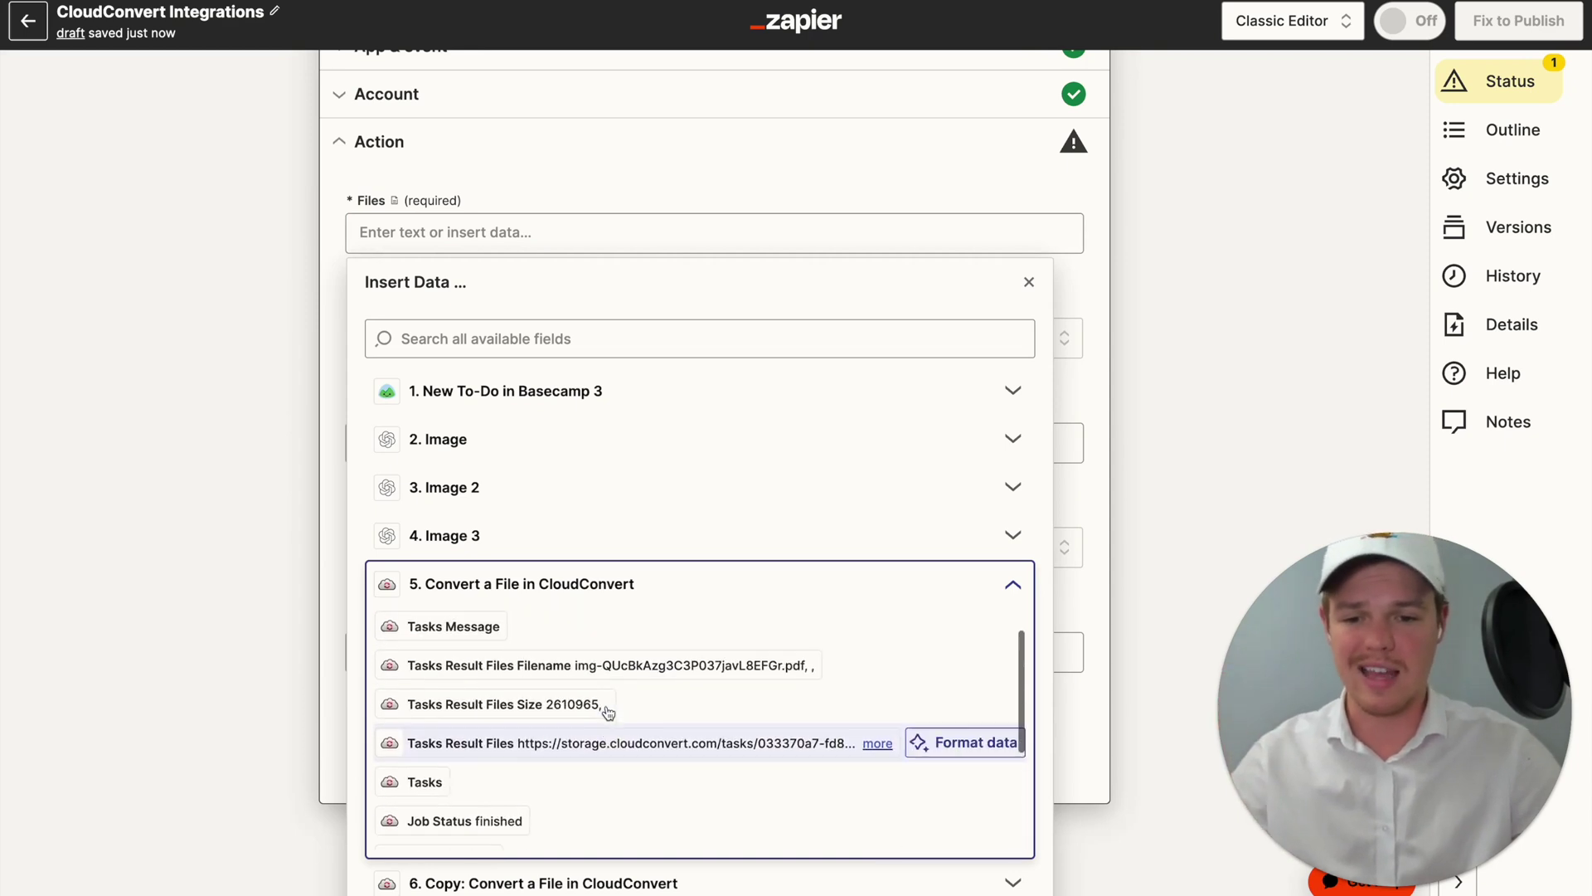
left_click(603, 751)
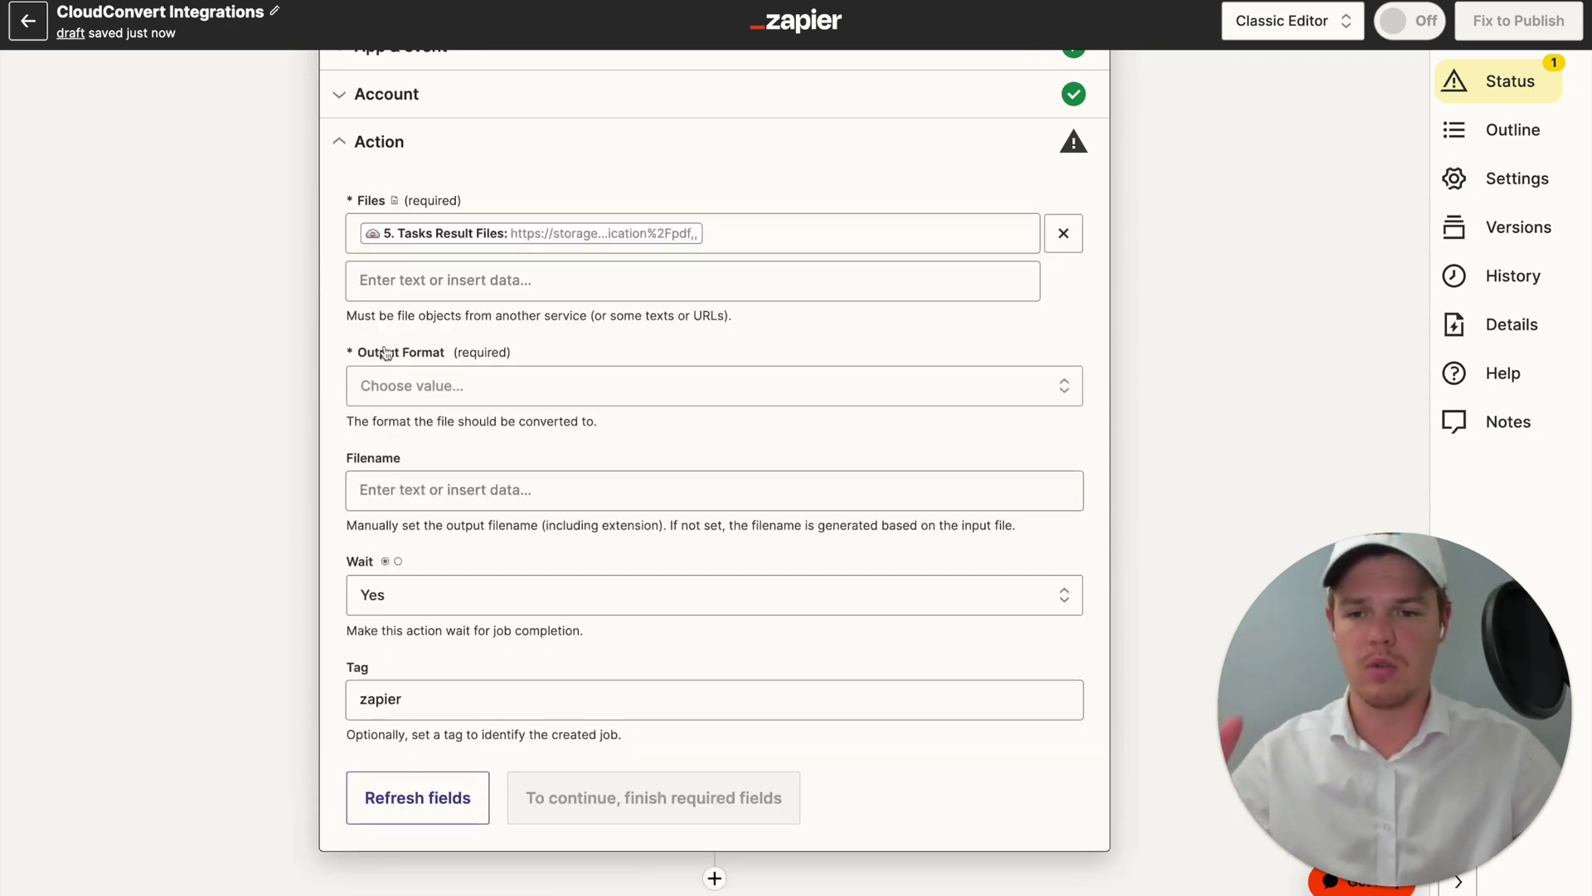
left_click(541, 663)
scroll(539, 664, "down", 1)
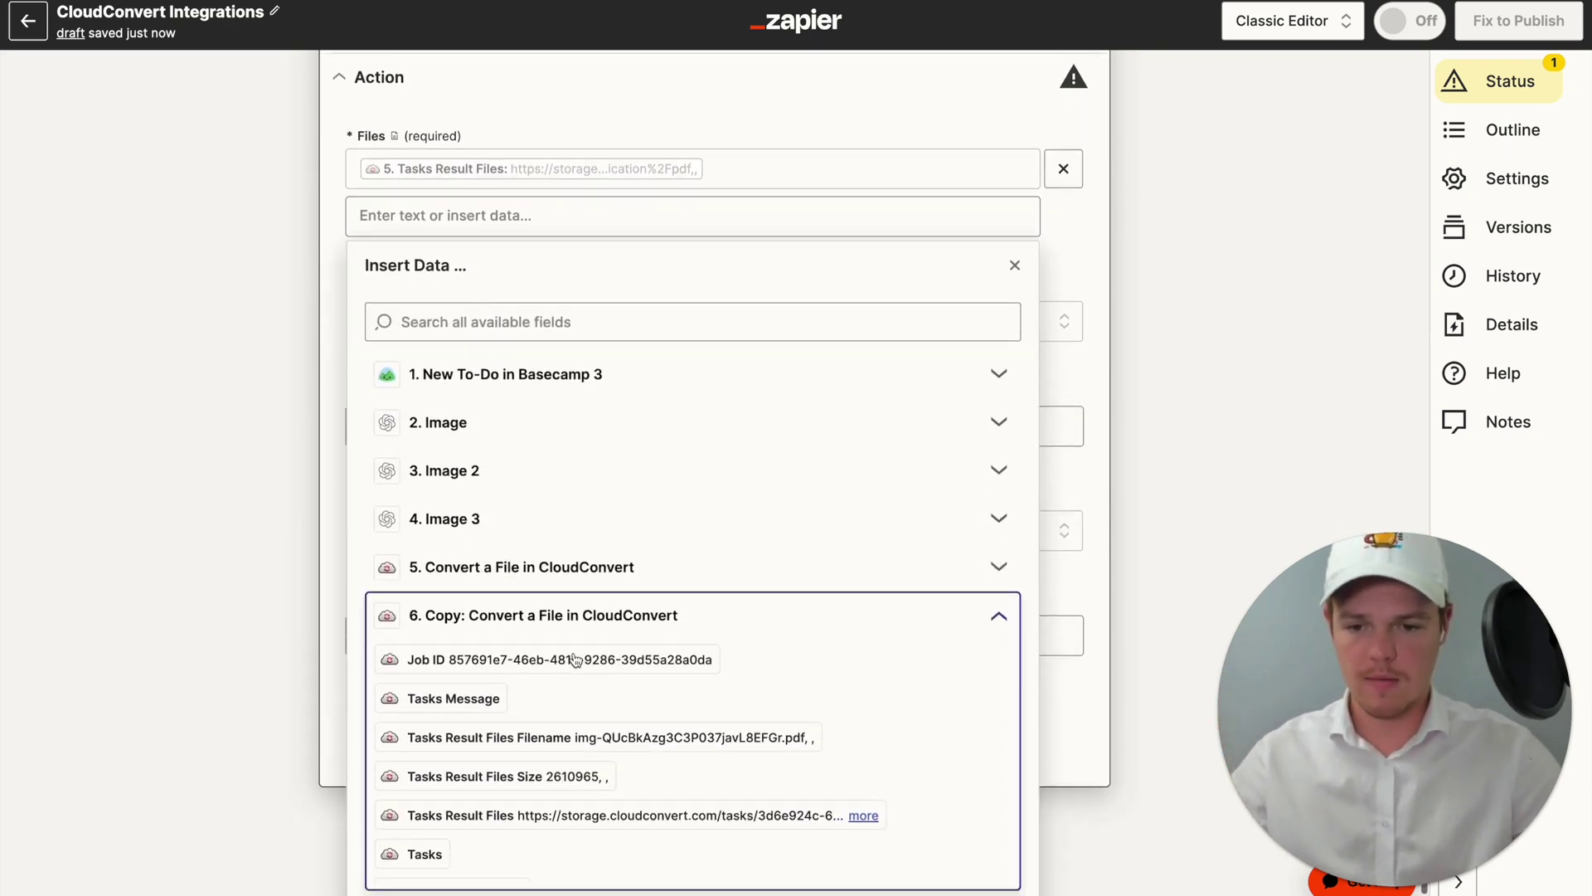
left_click(597, 800)
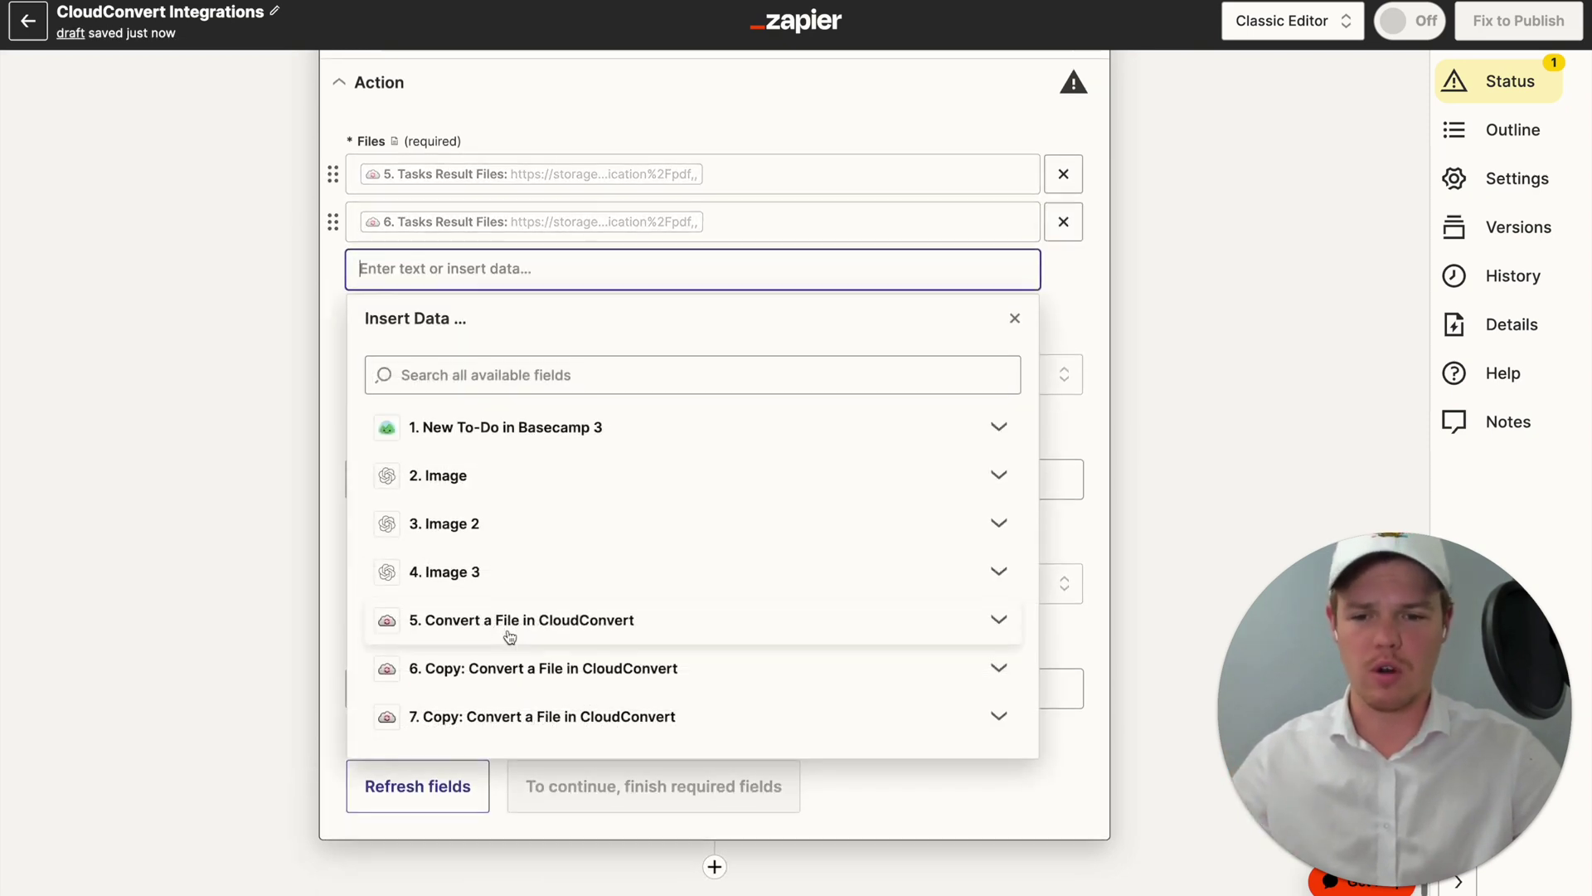
left_click(473, 676)
left_click(586, 818)
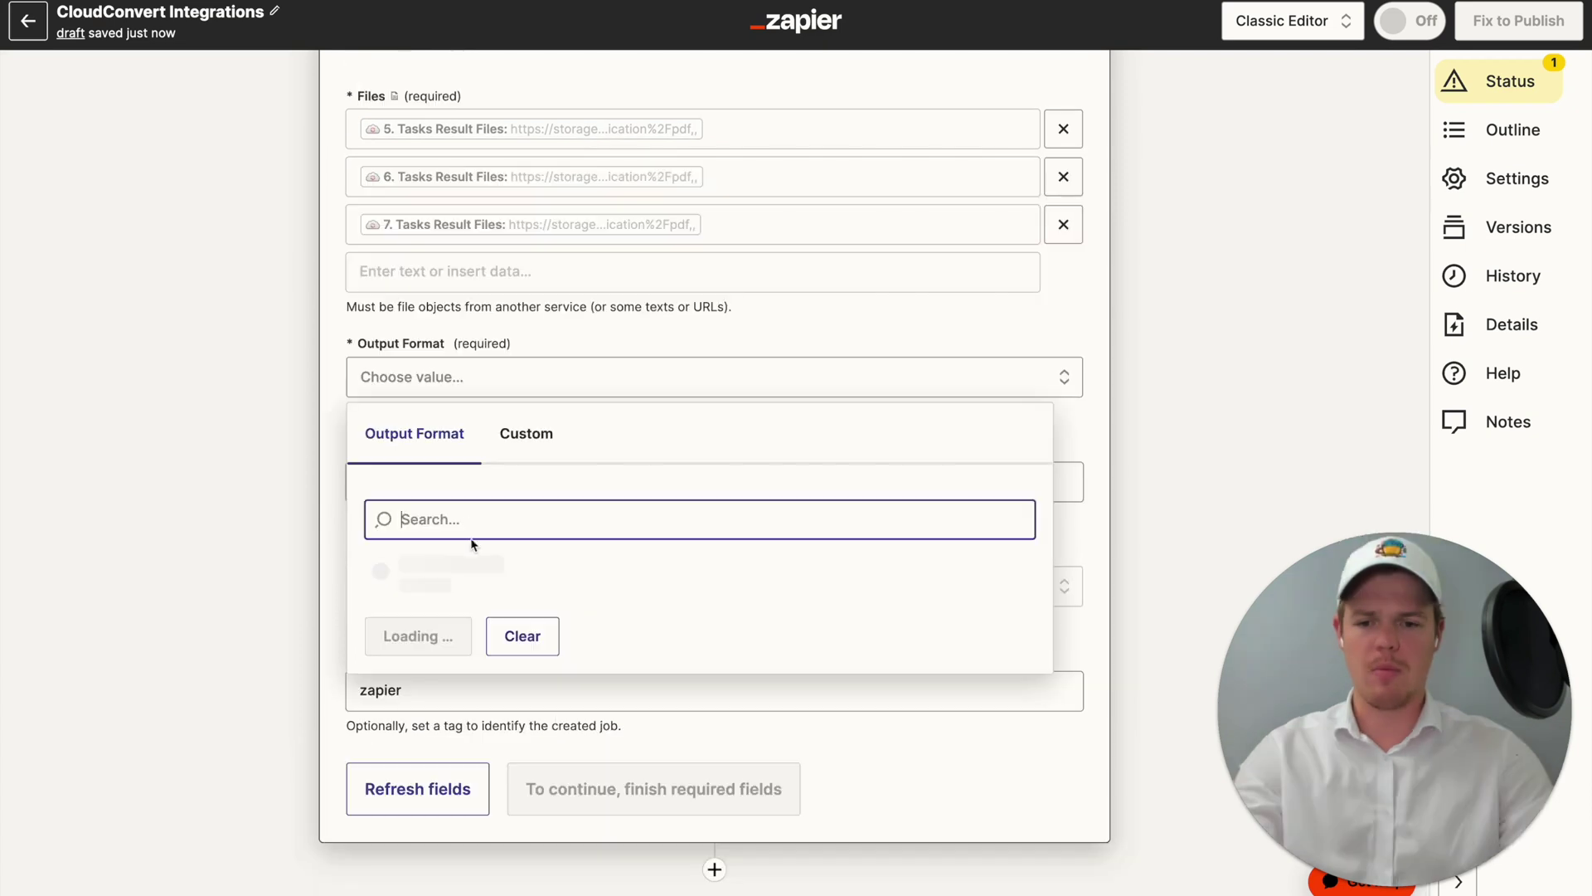
Step: Set the merged output format to pdf and test the merge step
left_click(464, 569)
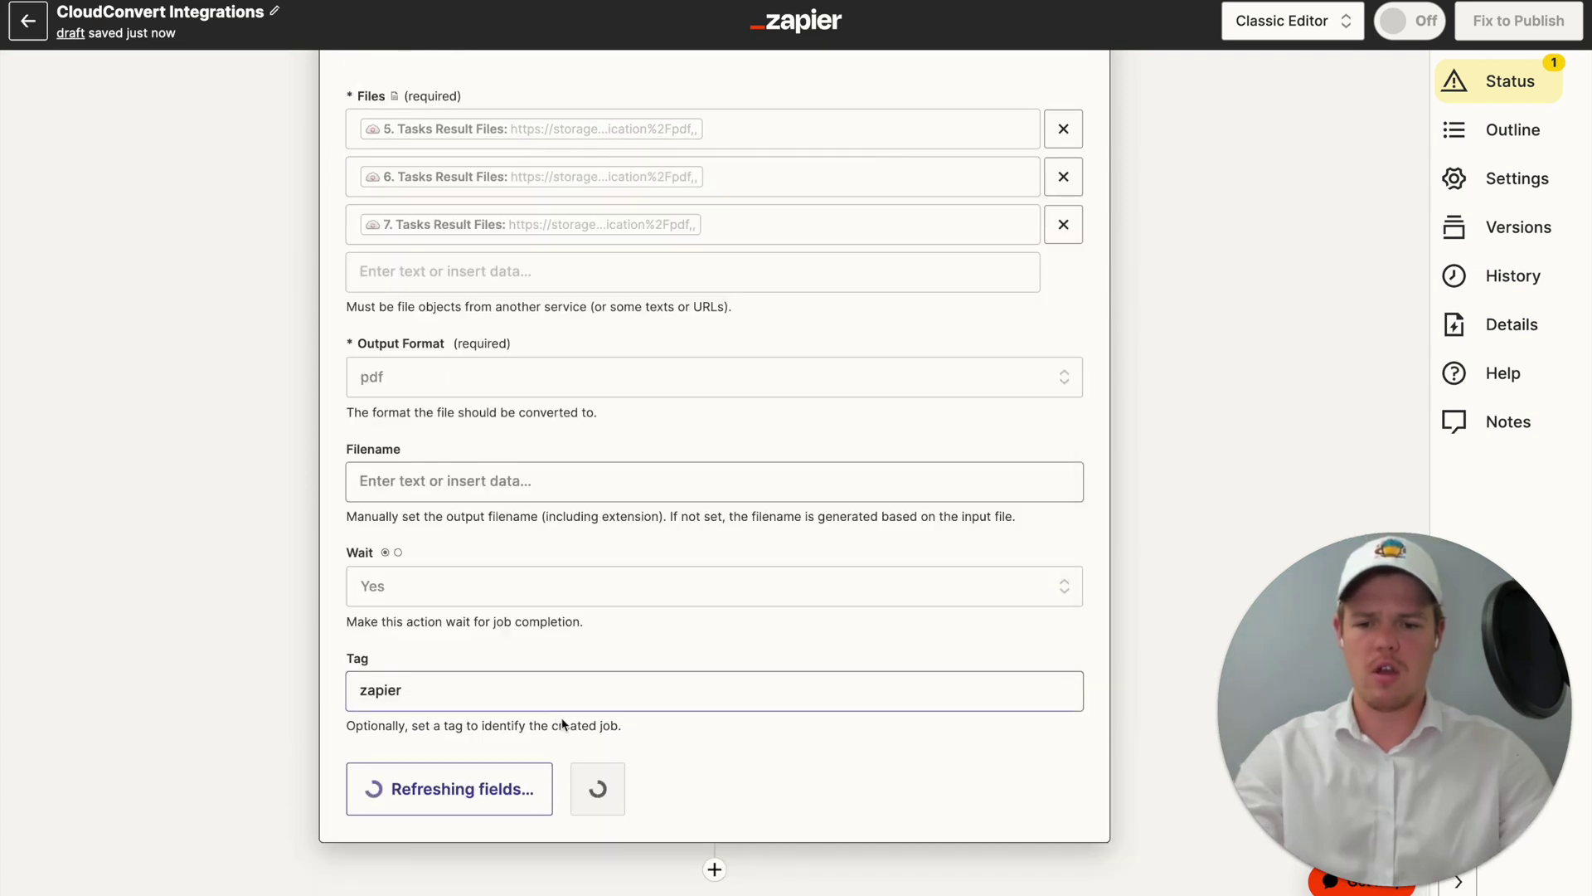
left_click(581, 779)
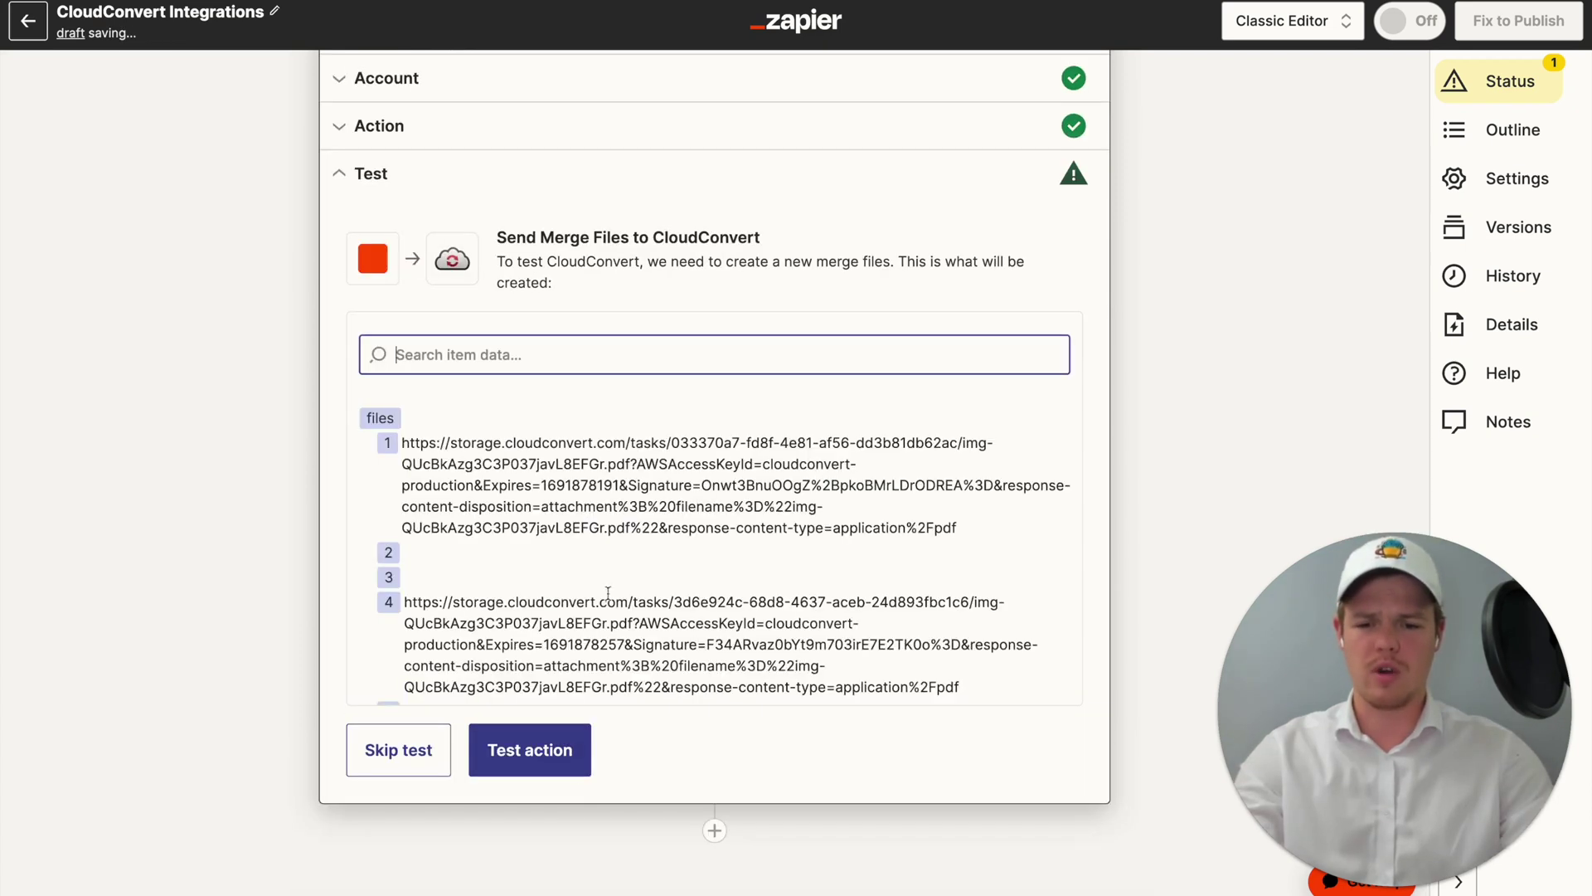
left_click(572, 751)
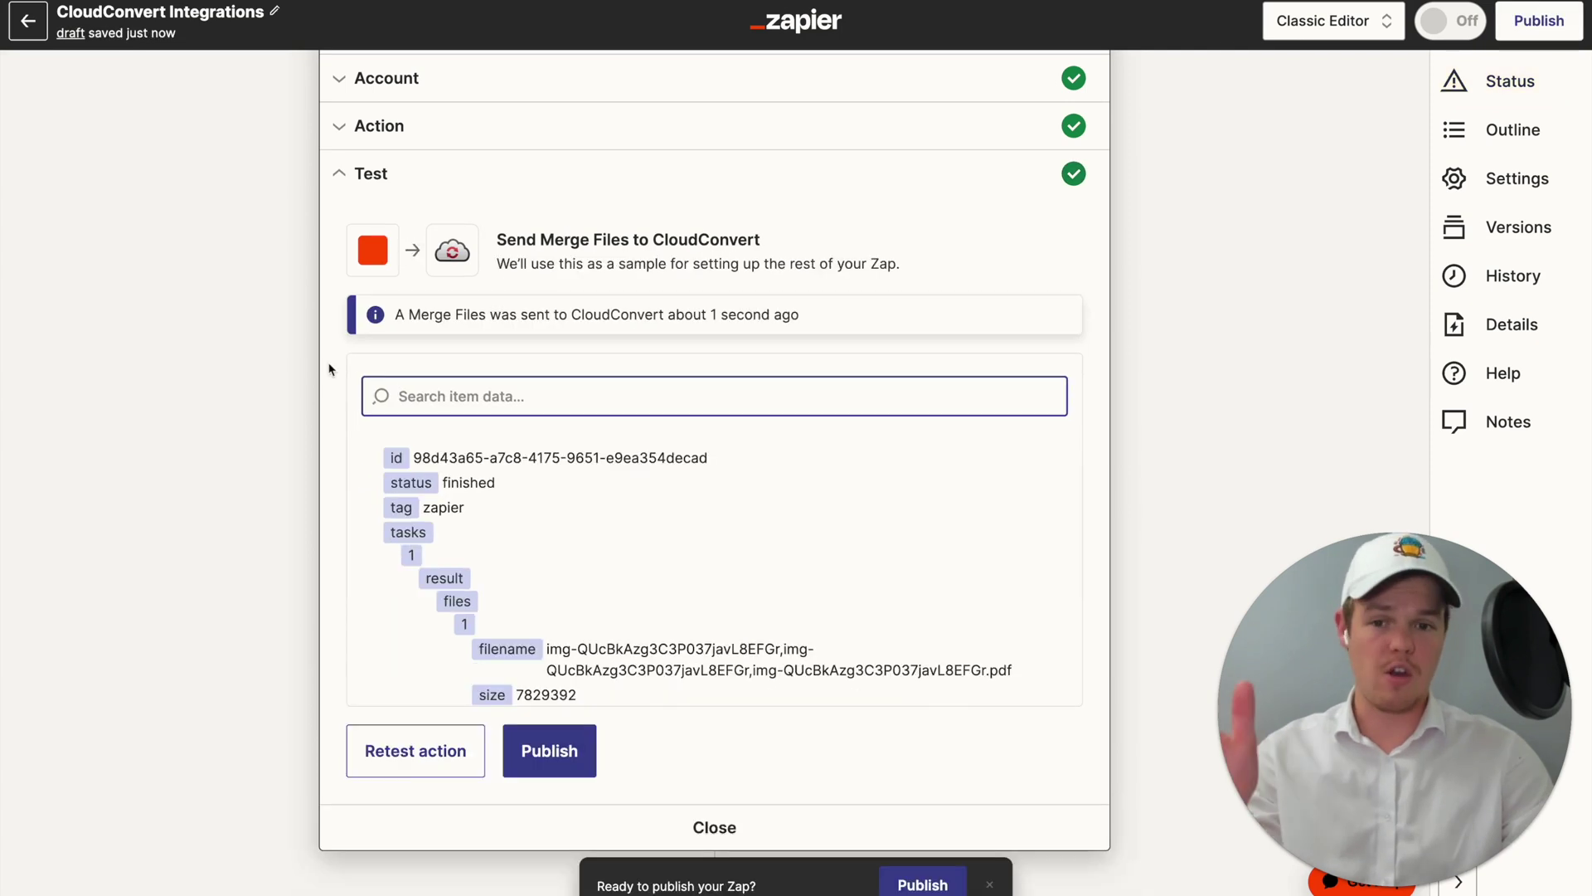
scroll(327, 374, "down", 1)
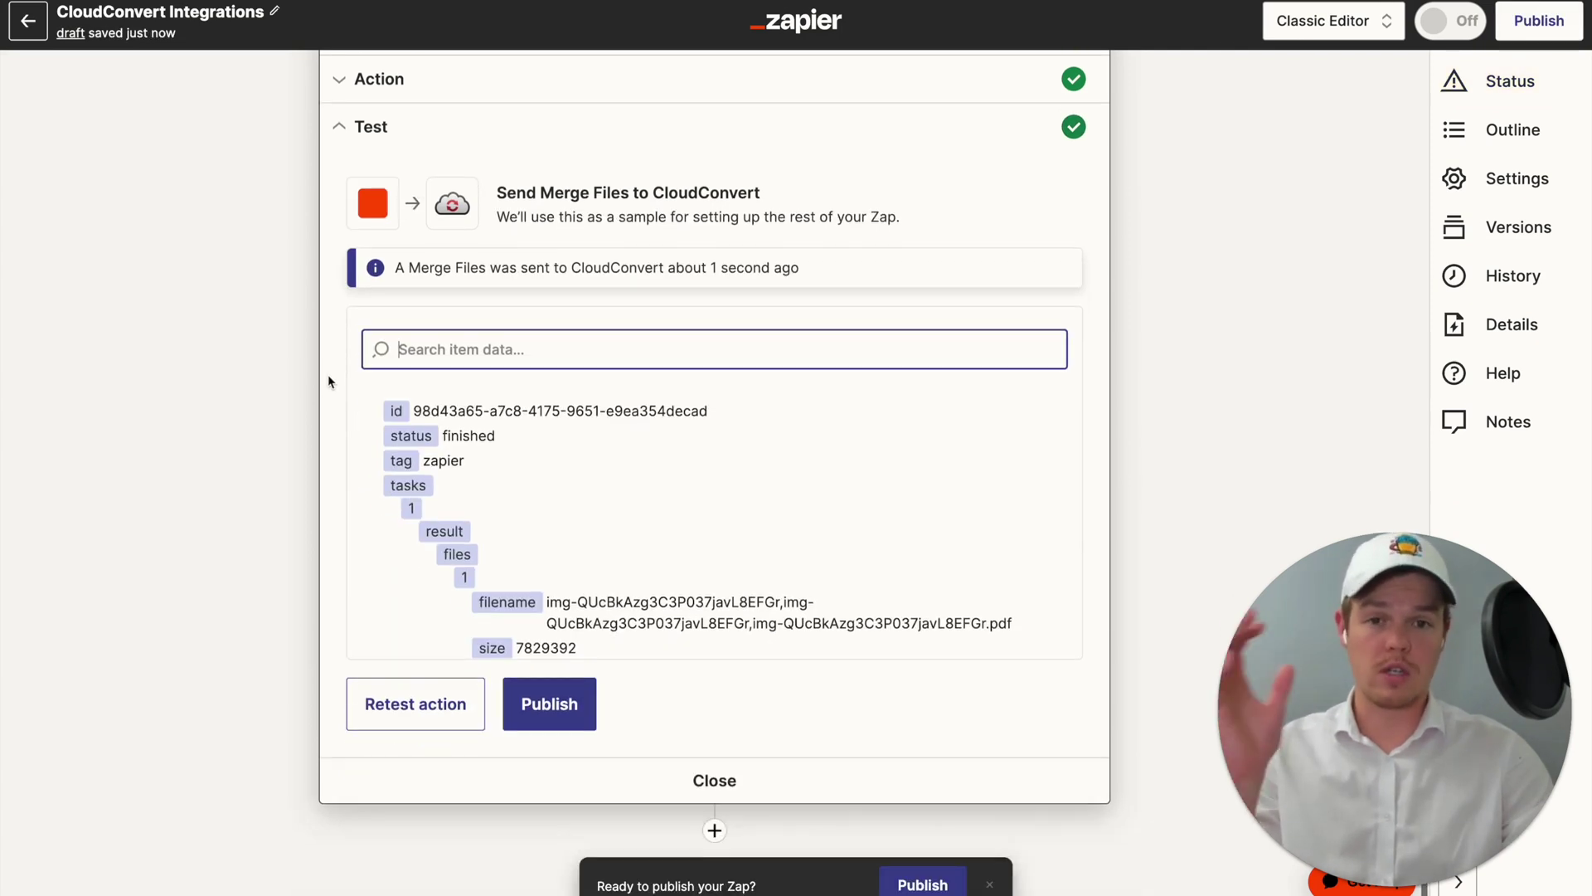
Step: Add a Google Drive step after step 8 with the Upload File event and the connected Drive account
left_click(714, 830)
type("go")
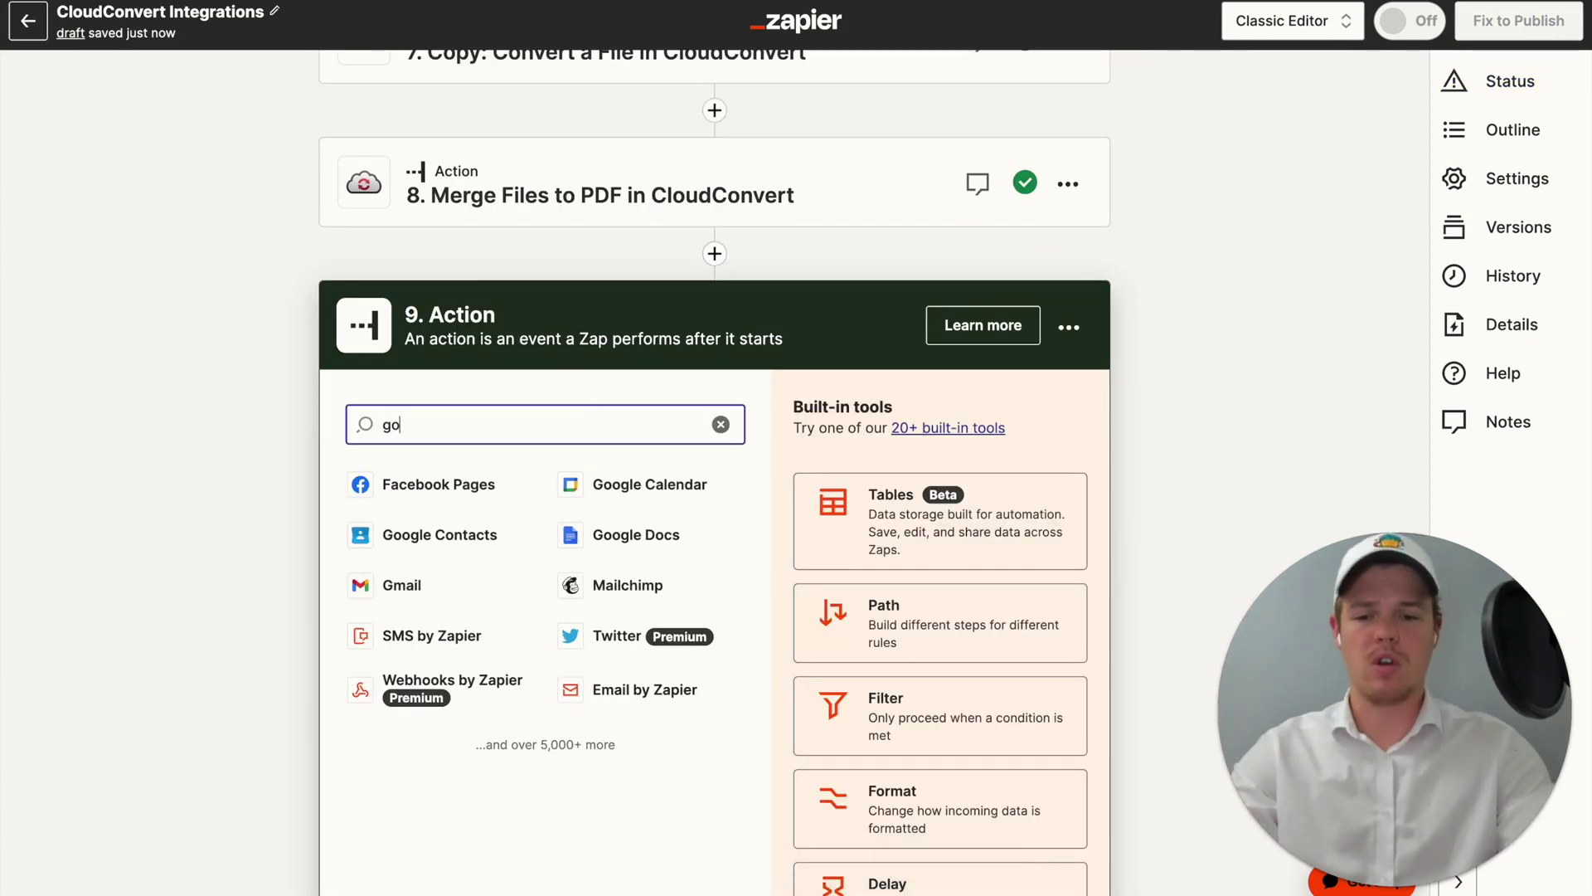
type("ogle")
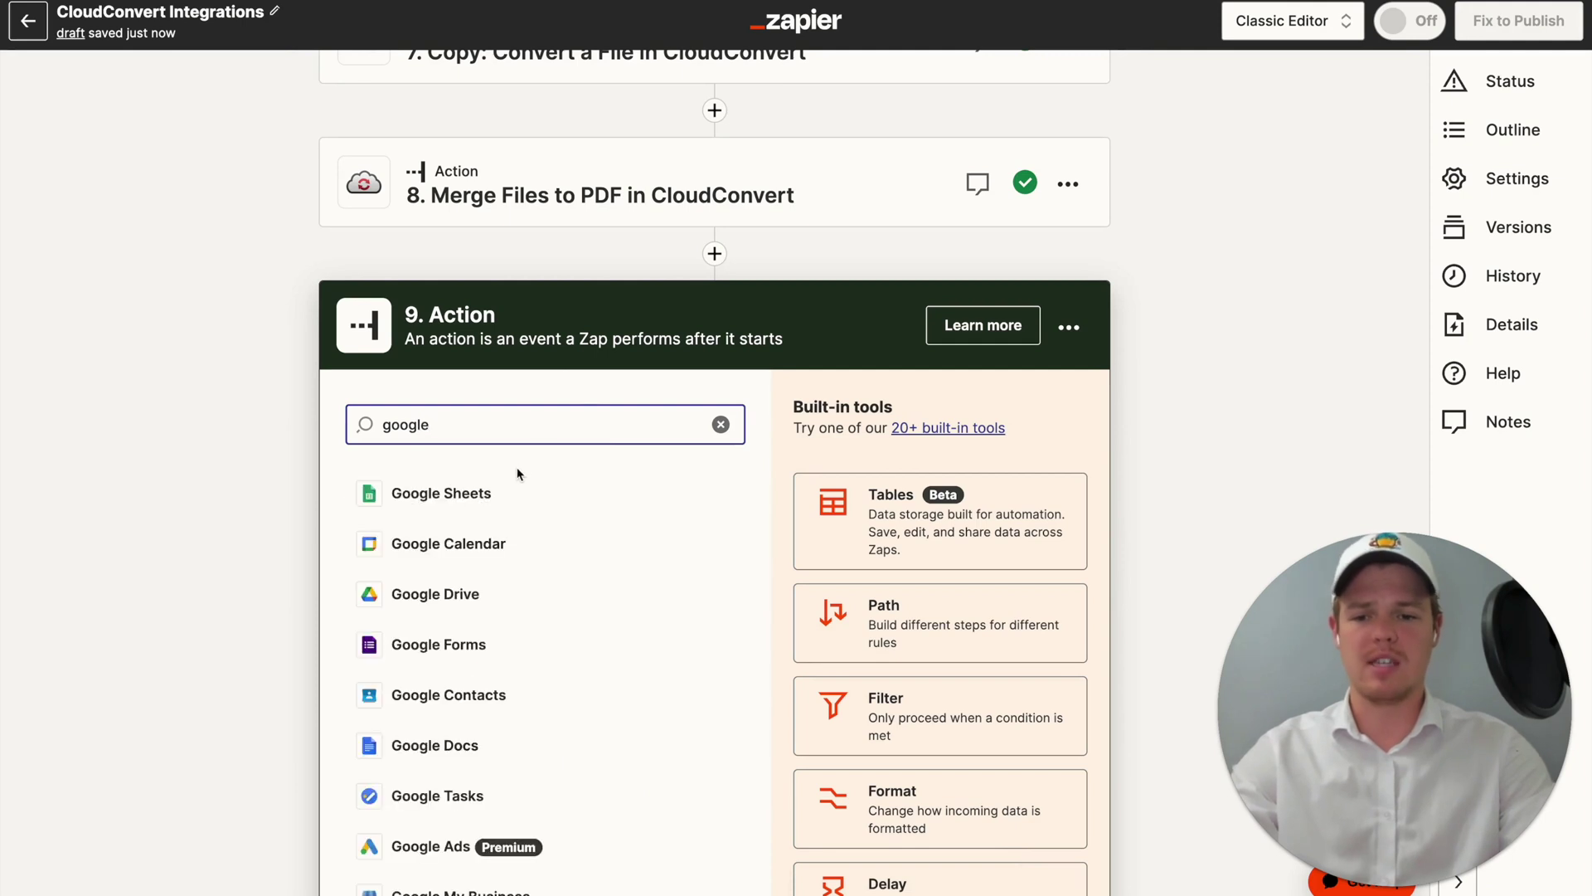
left_click(501, 559)
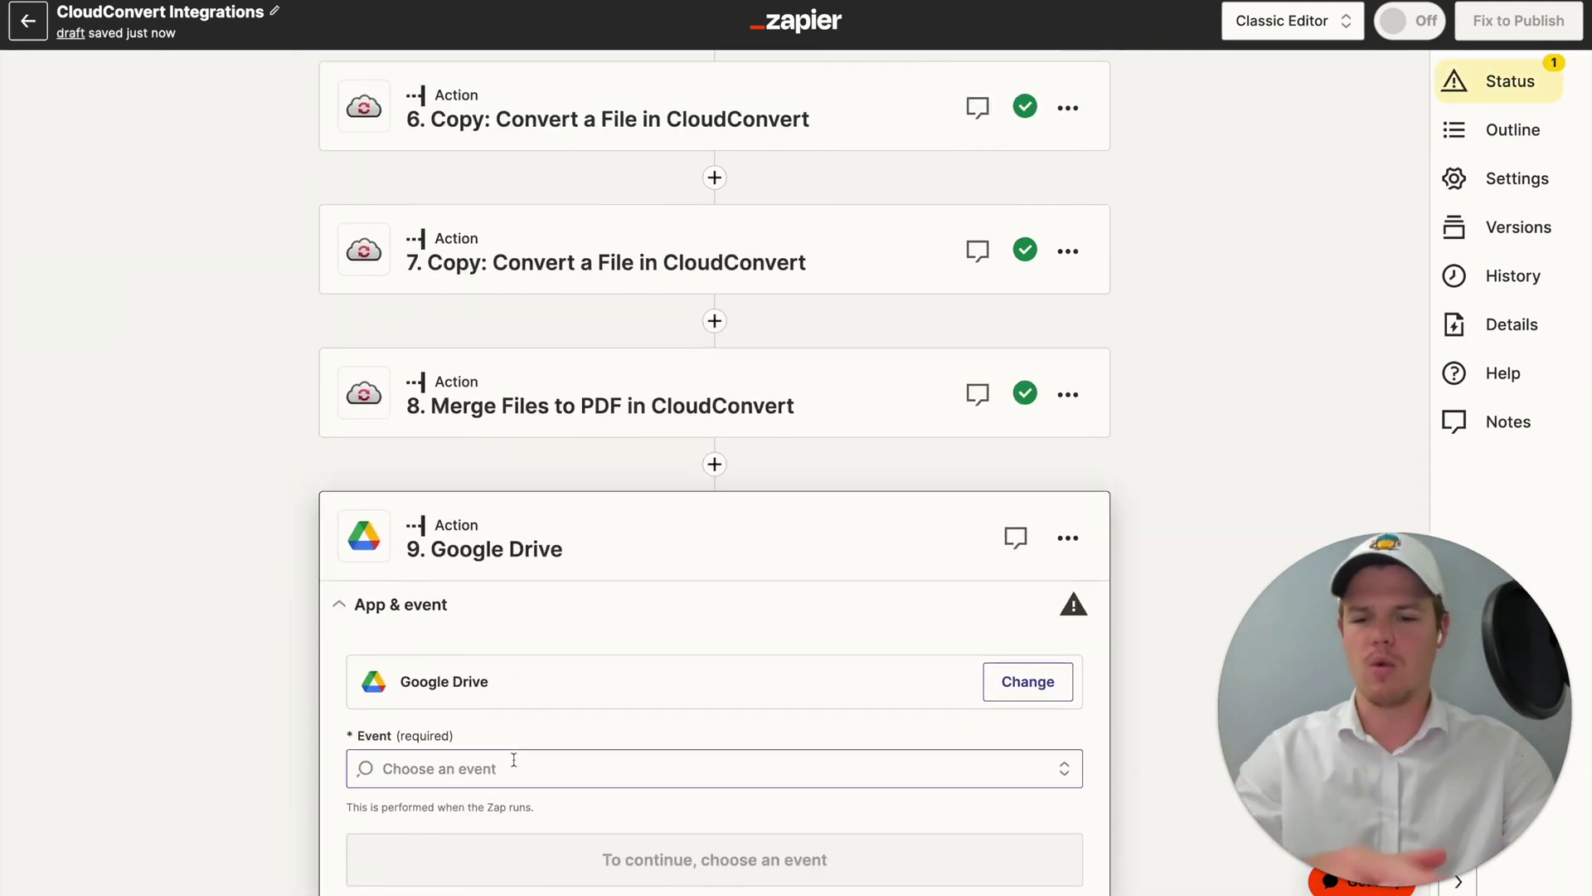
left_click(512, 759)
scroll(590, 377, "down", 2)
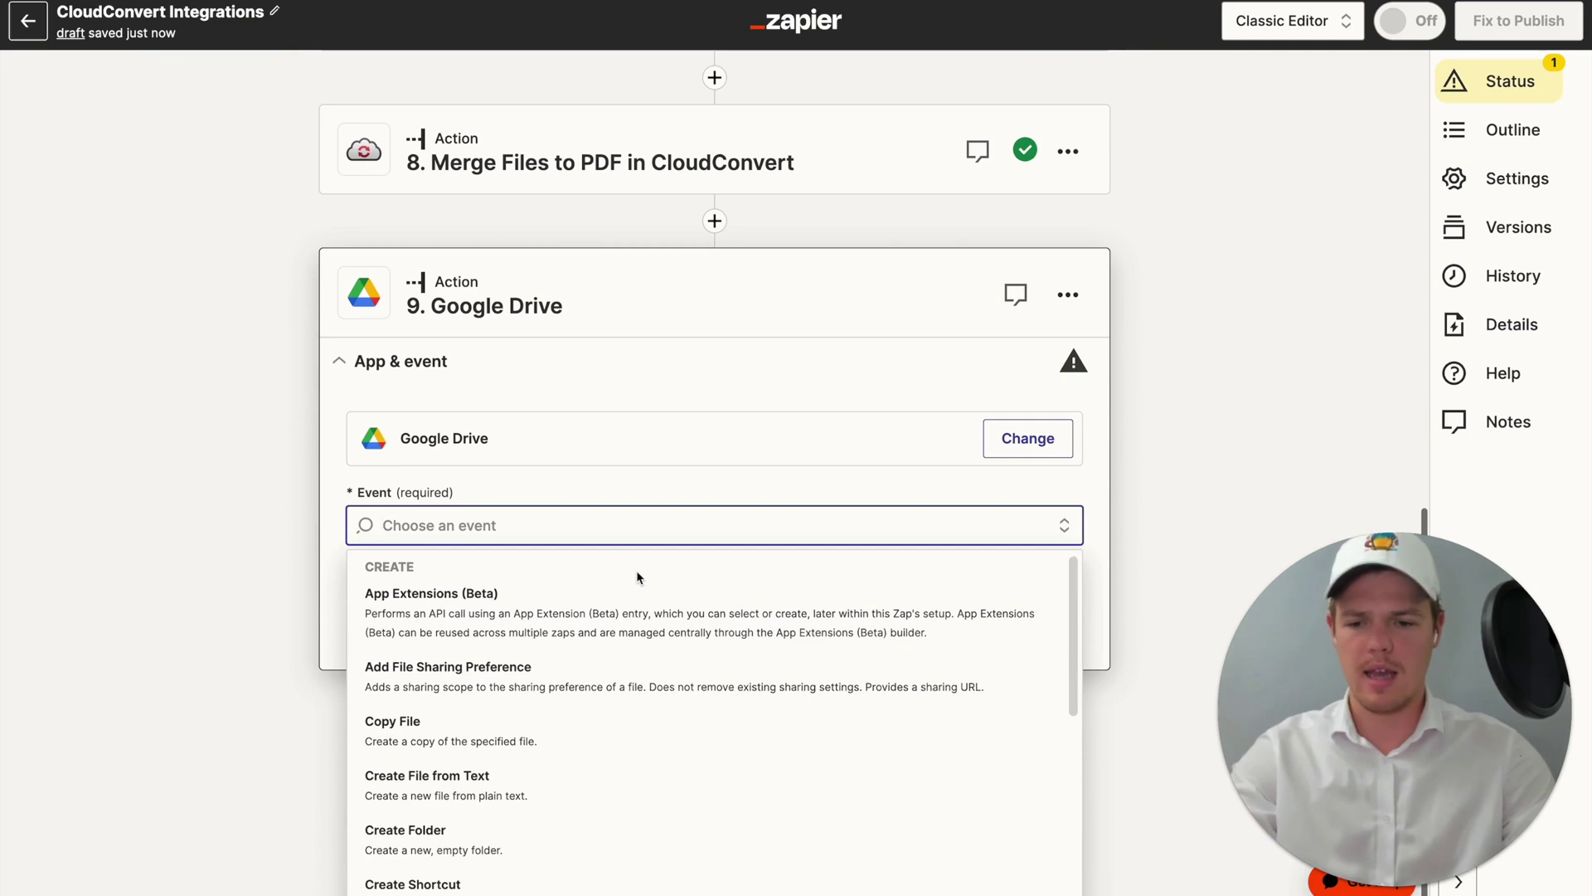
scroll(636, 572, "down", 1)
scroll(655, 581, "down", 3)
left_click(607, 790)
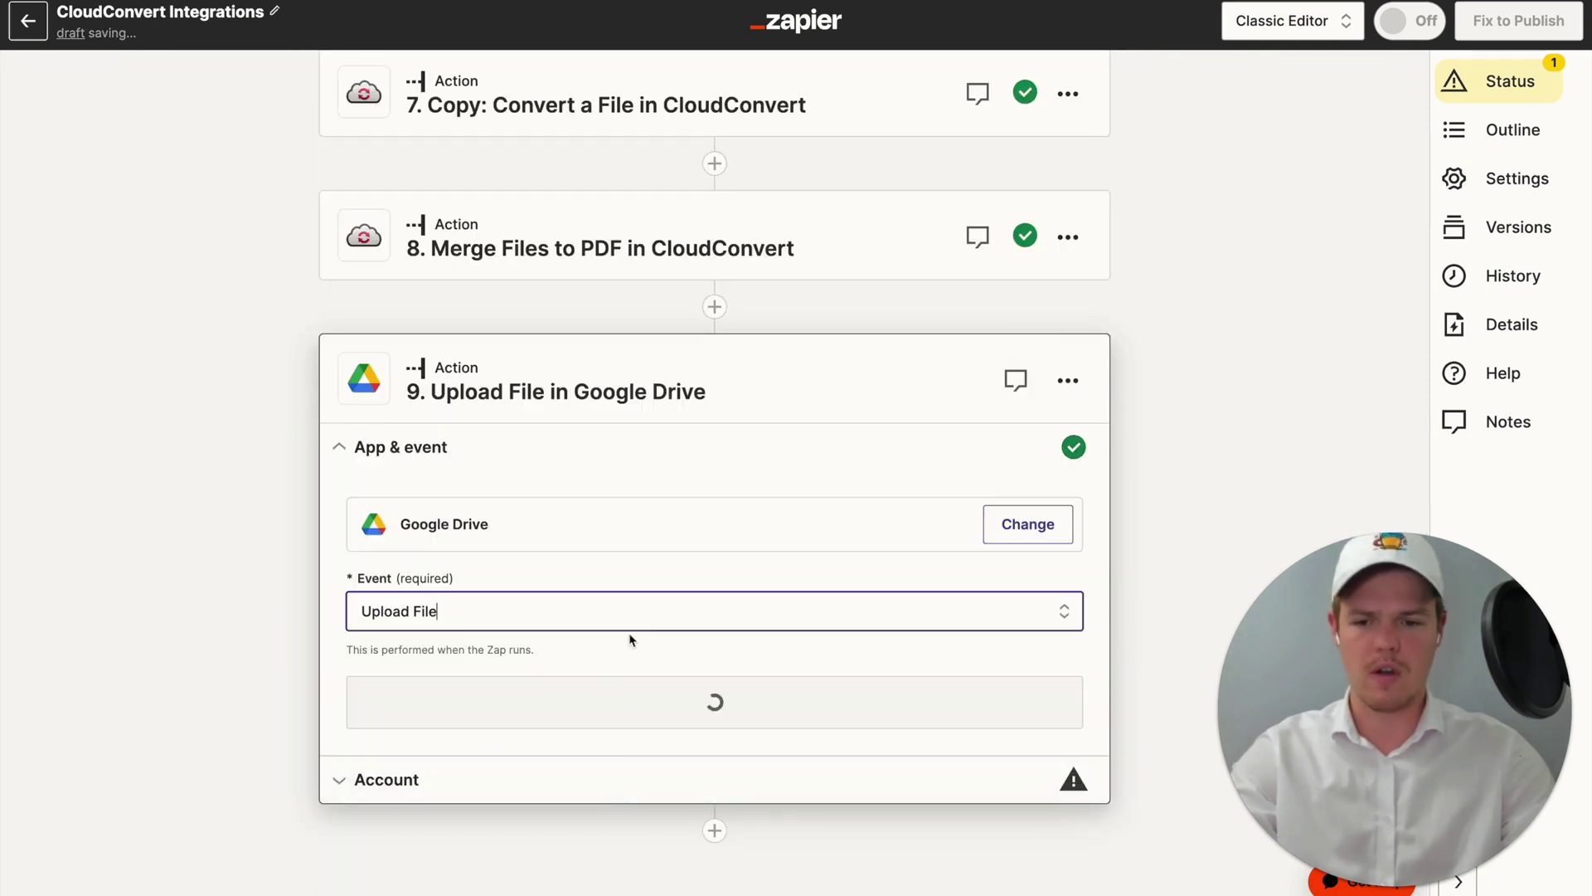
left_click(608, 709)
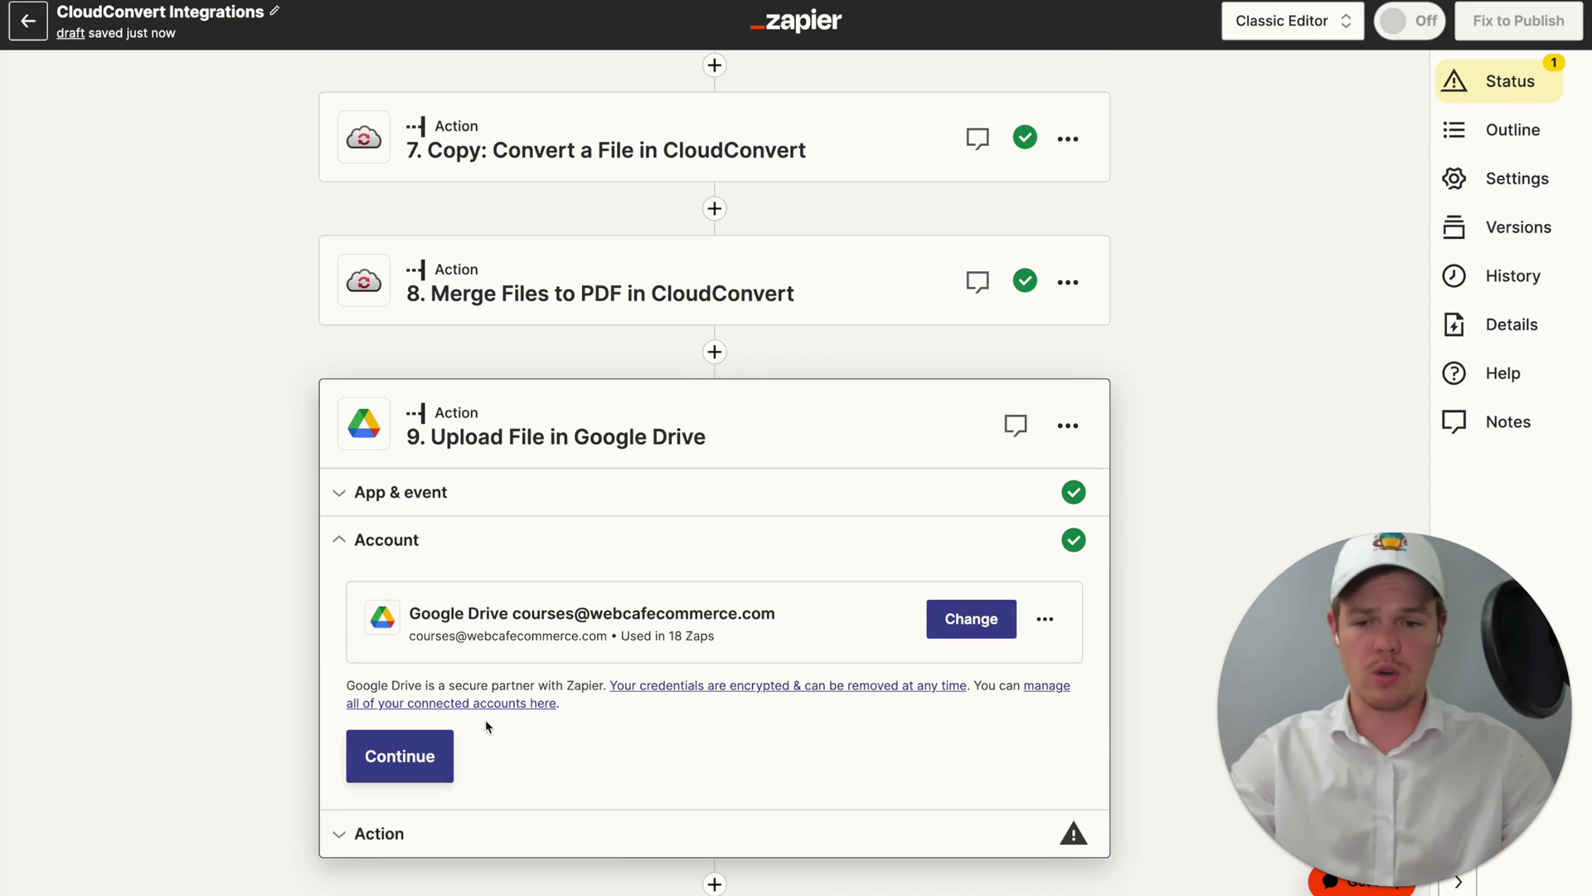
left_click(443, 749)
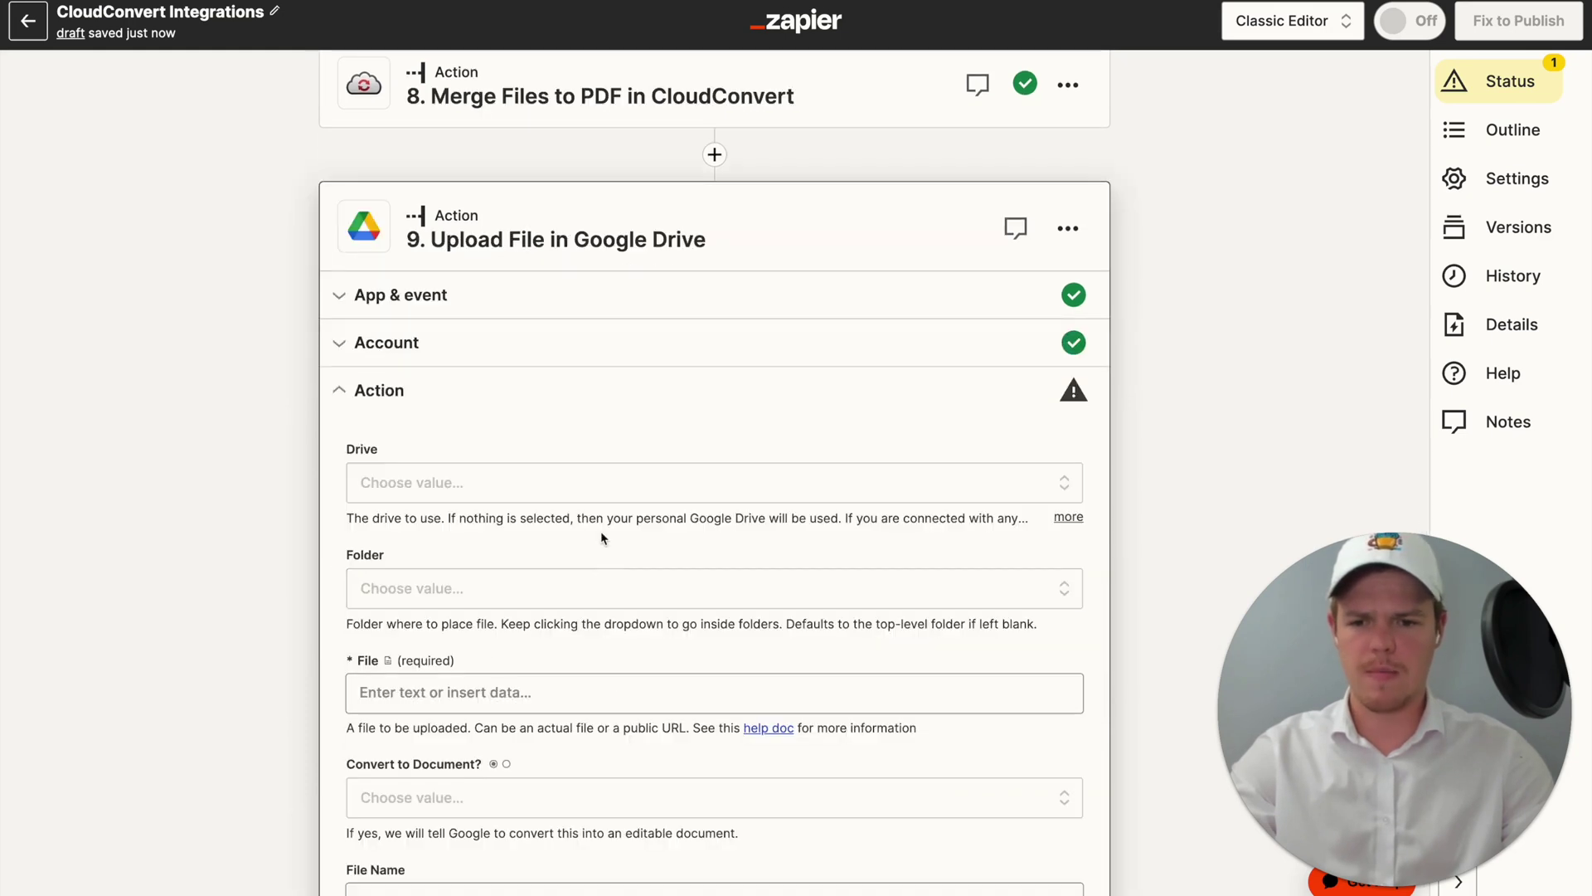
Step: Map File to step 8's Tasks Result Files and name the upload 'Merged Images'
scroll(600, 531, "down", 2)
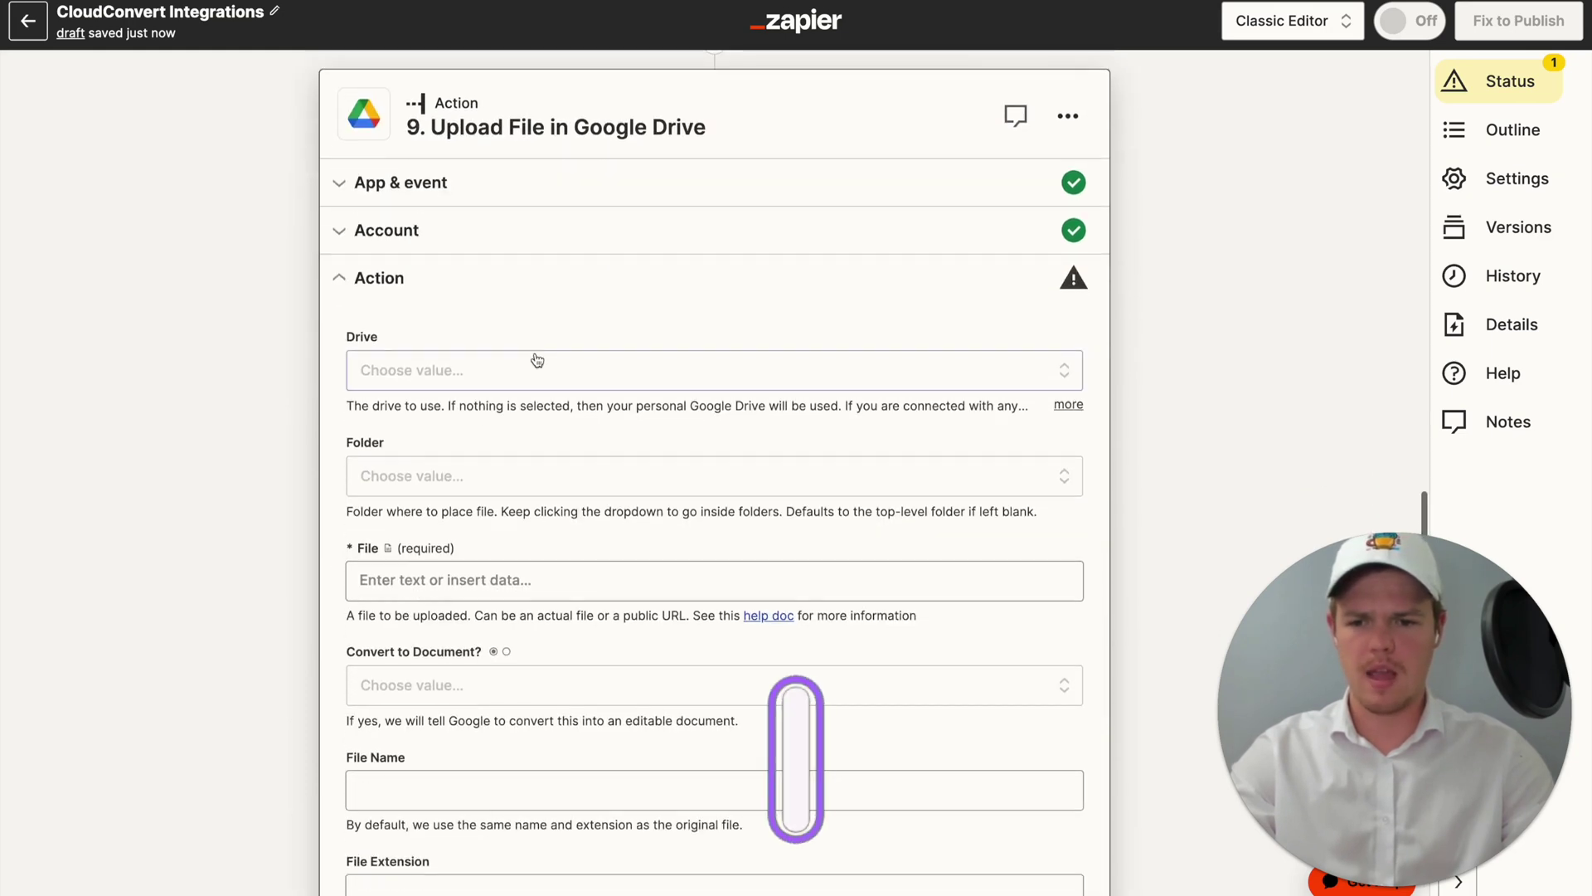
left_click(505, 582)
left_click(539, 832)
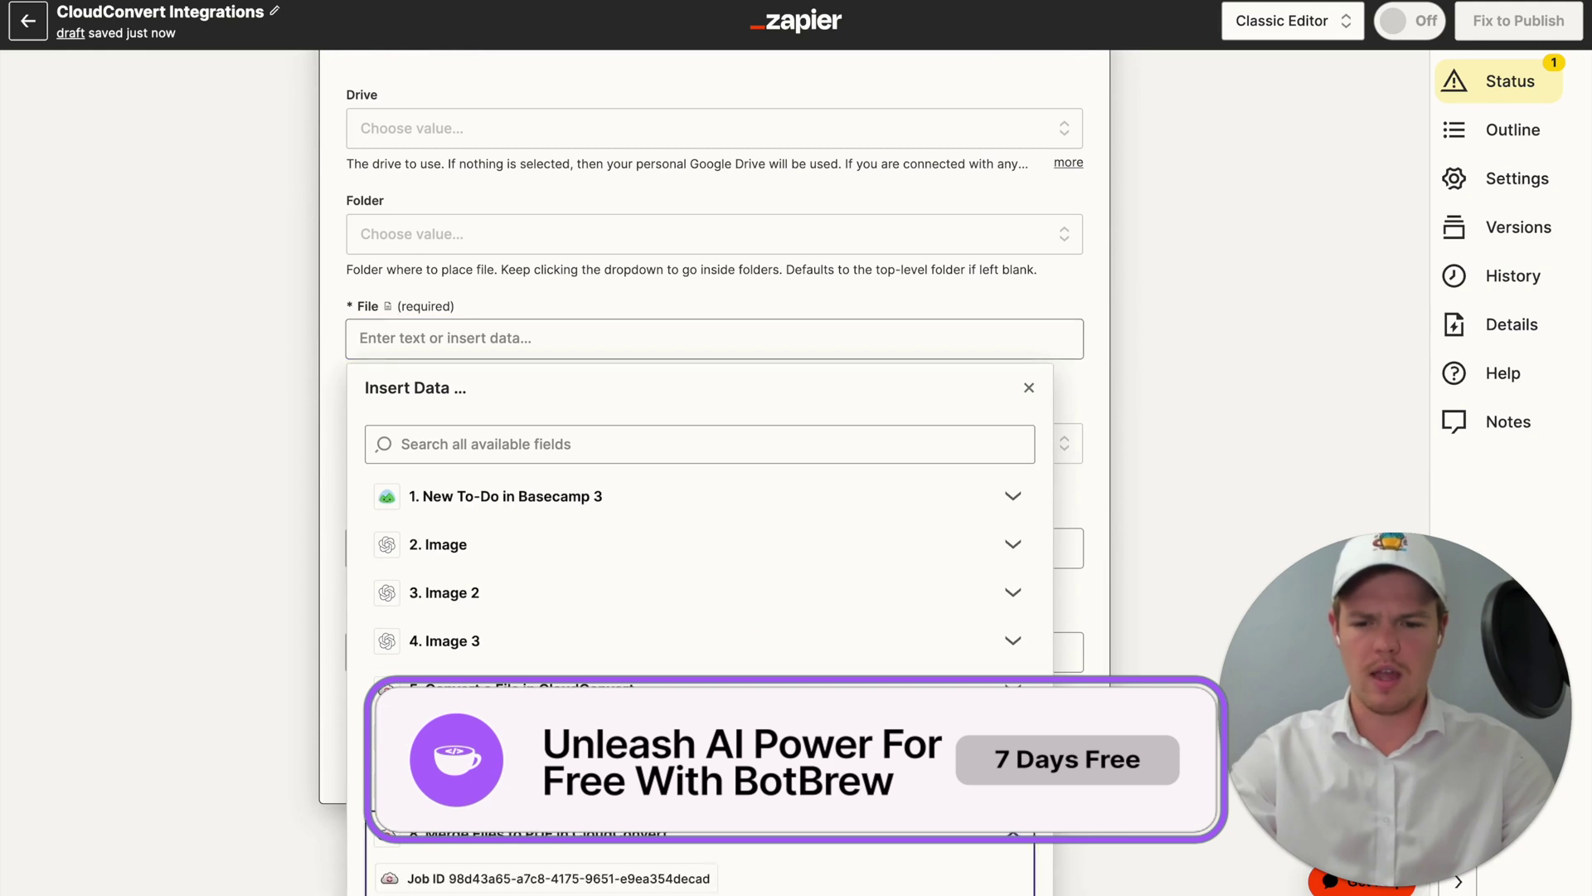
scroll(713, 414, "down", 3)
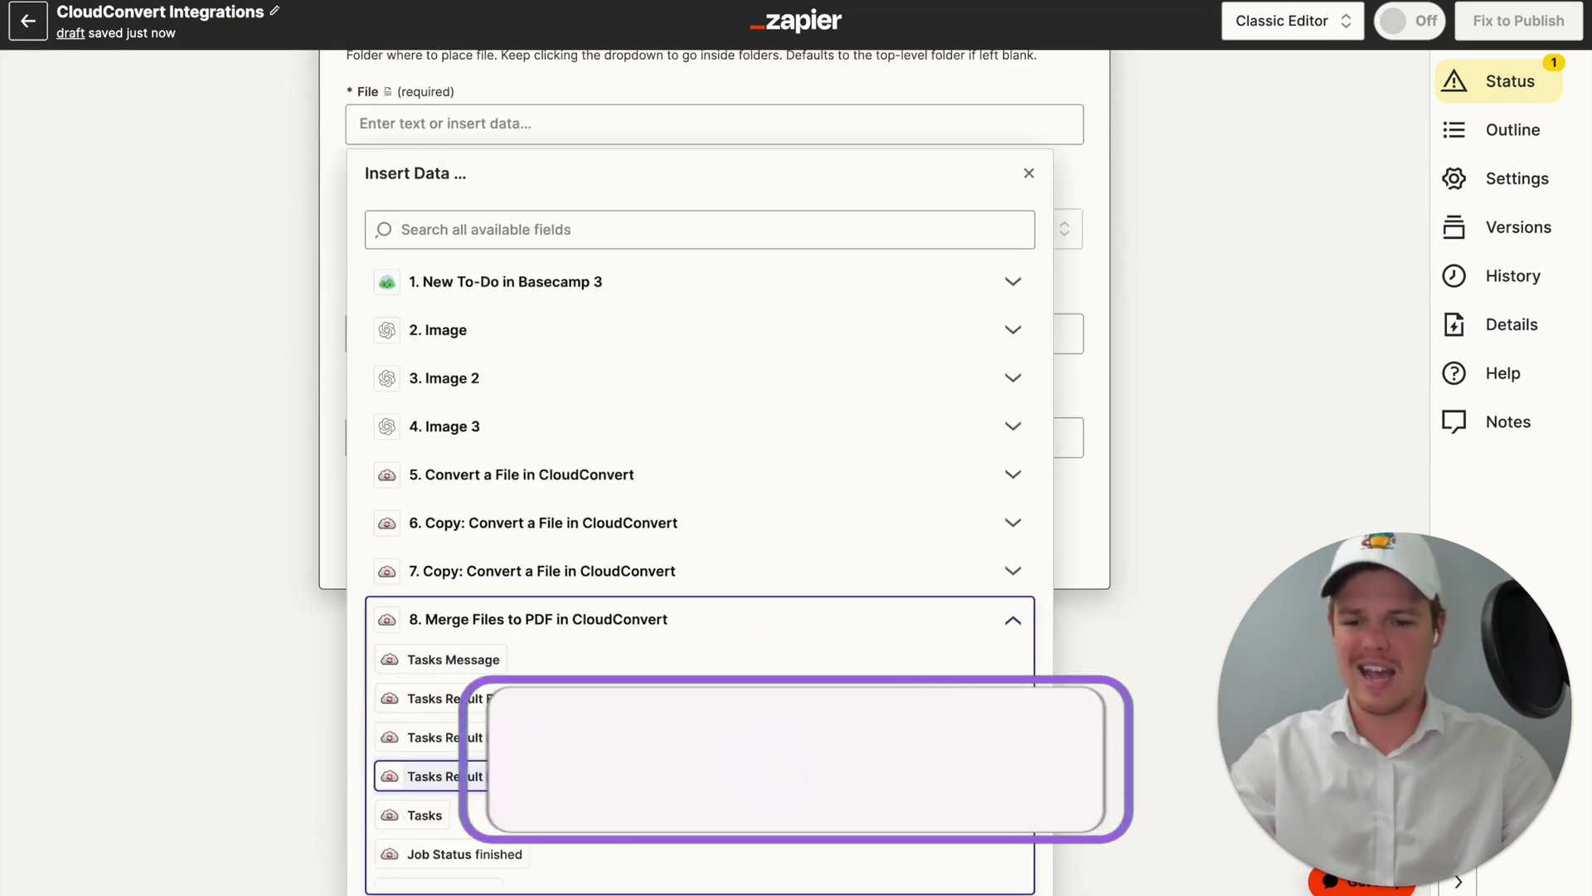
left_click(624, 784)
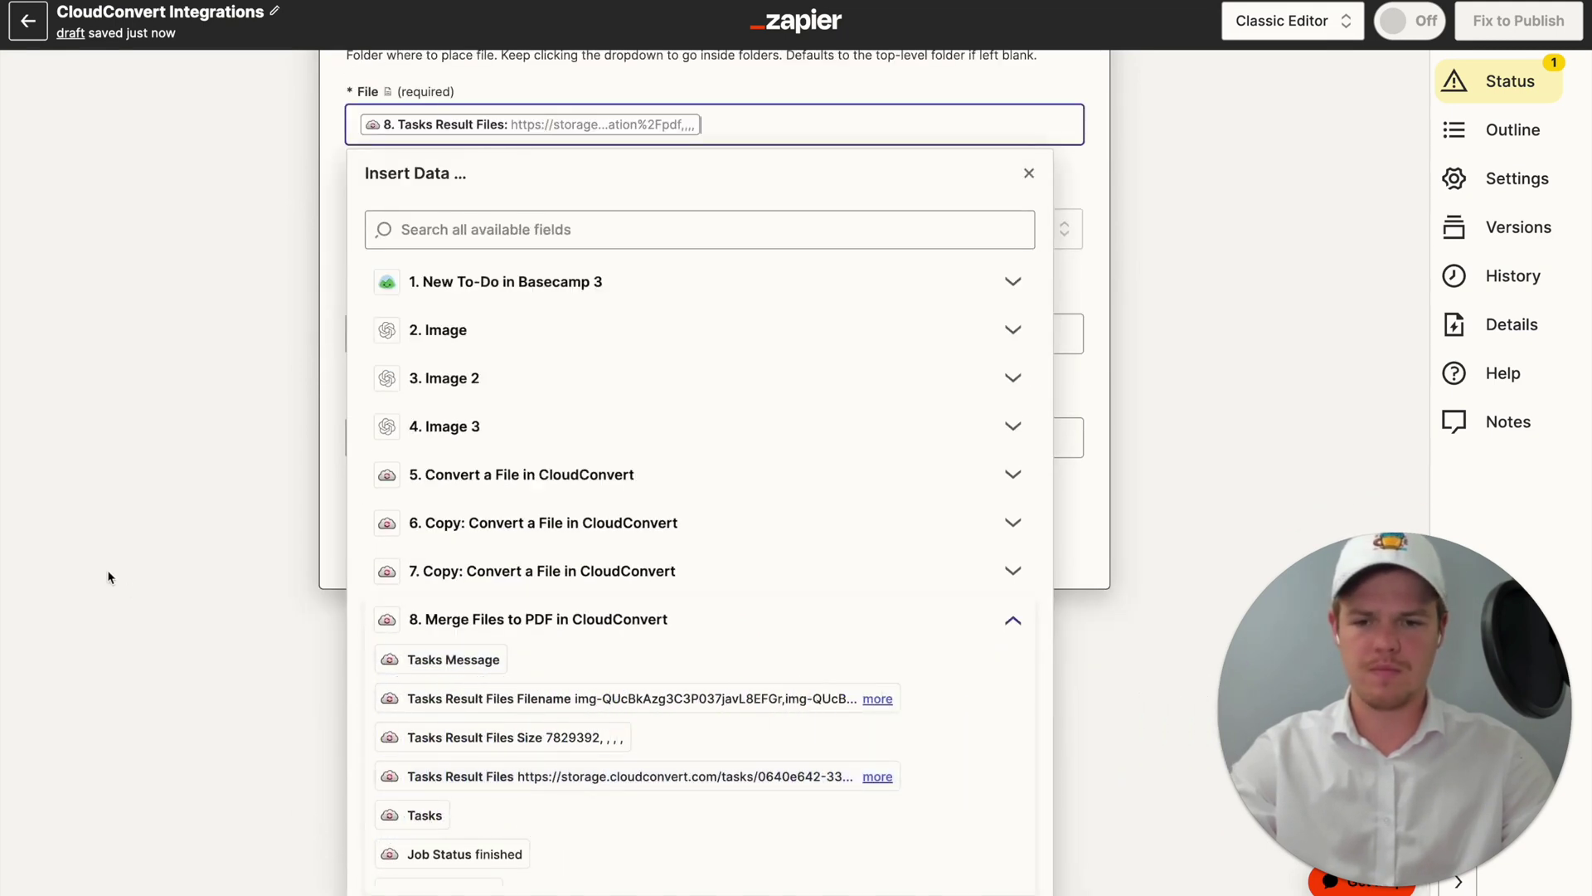
left_click(471, 535)
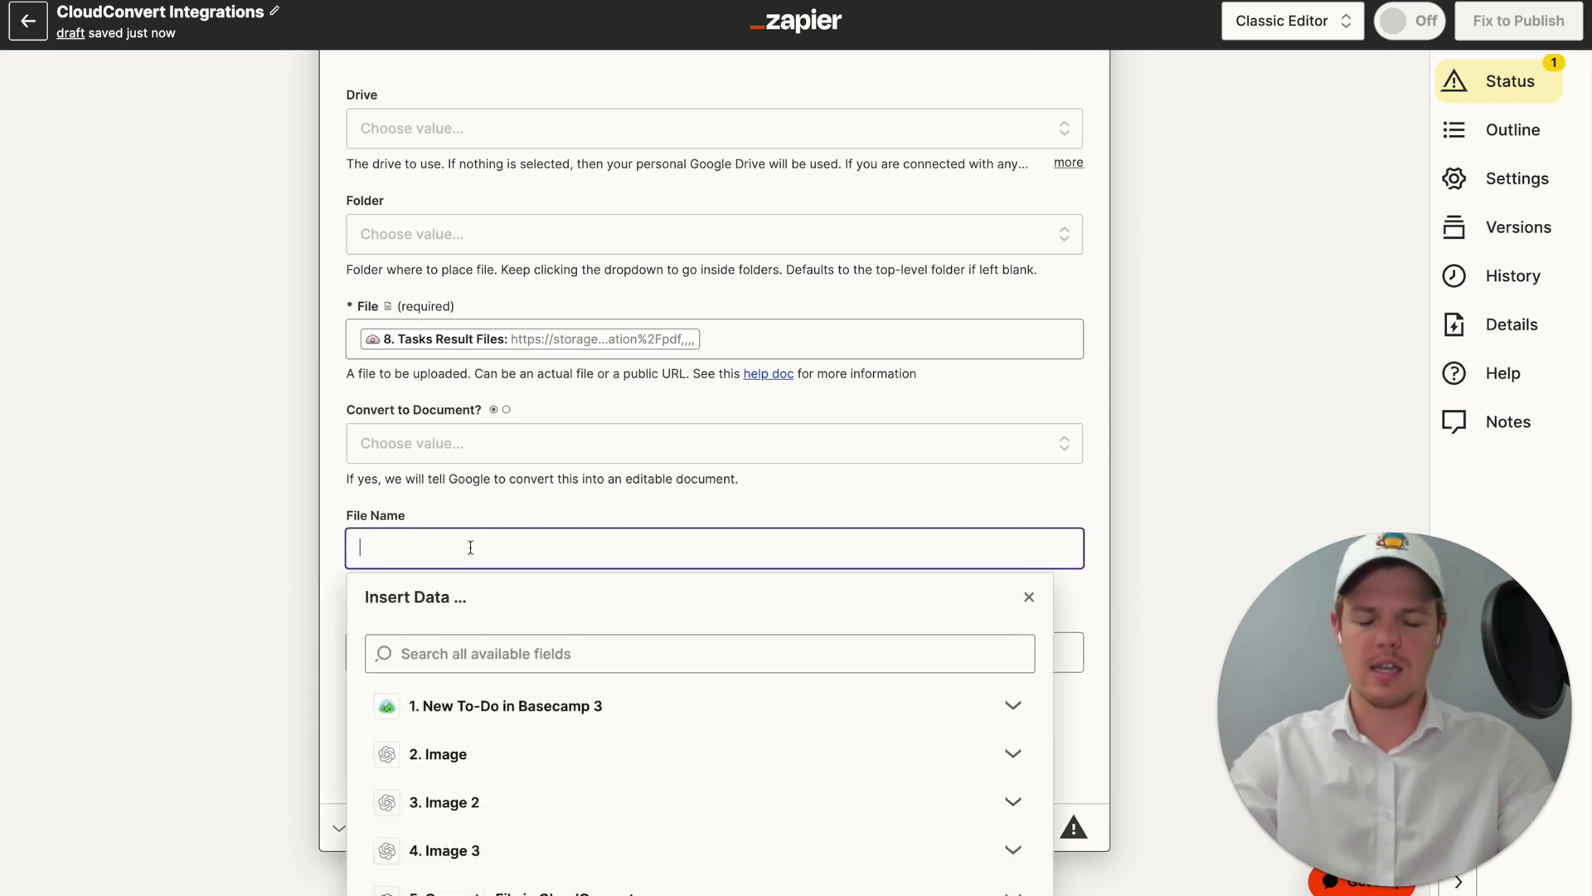
type("Merged Im")
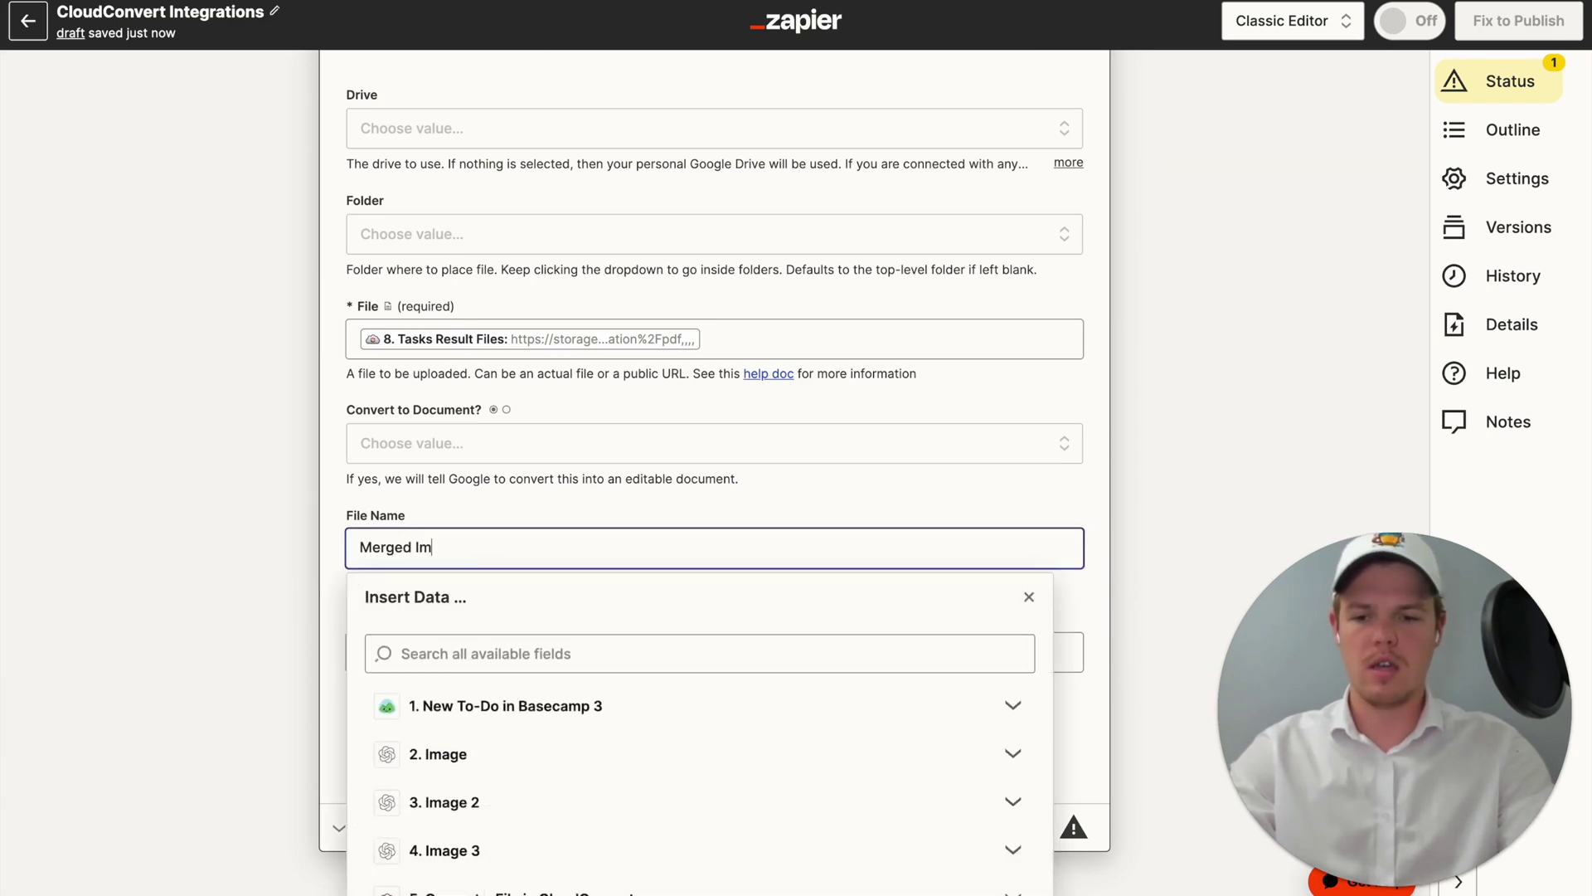
key("Escape")
Step: Run a successful test of the Google Drive upload, then publish the zap
left_click(543, 750)
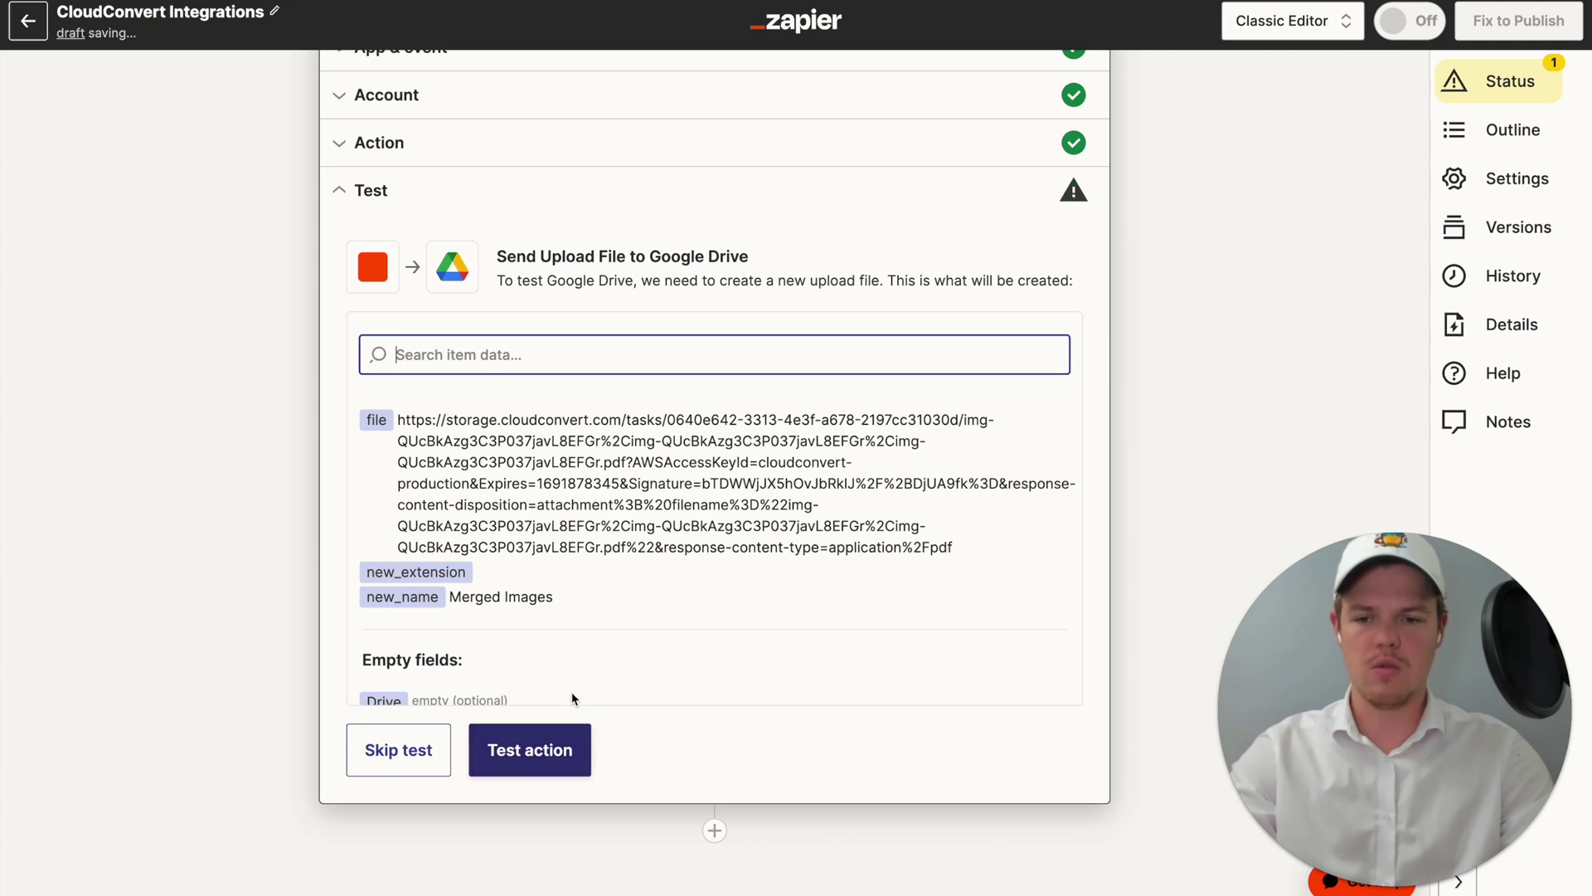
left_click(535, 747)
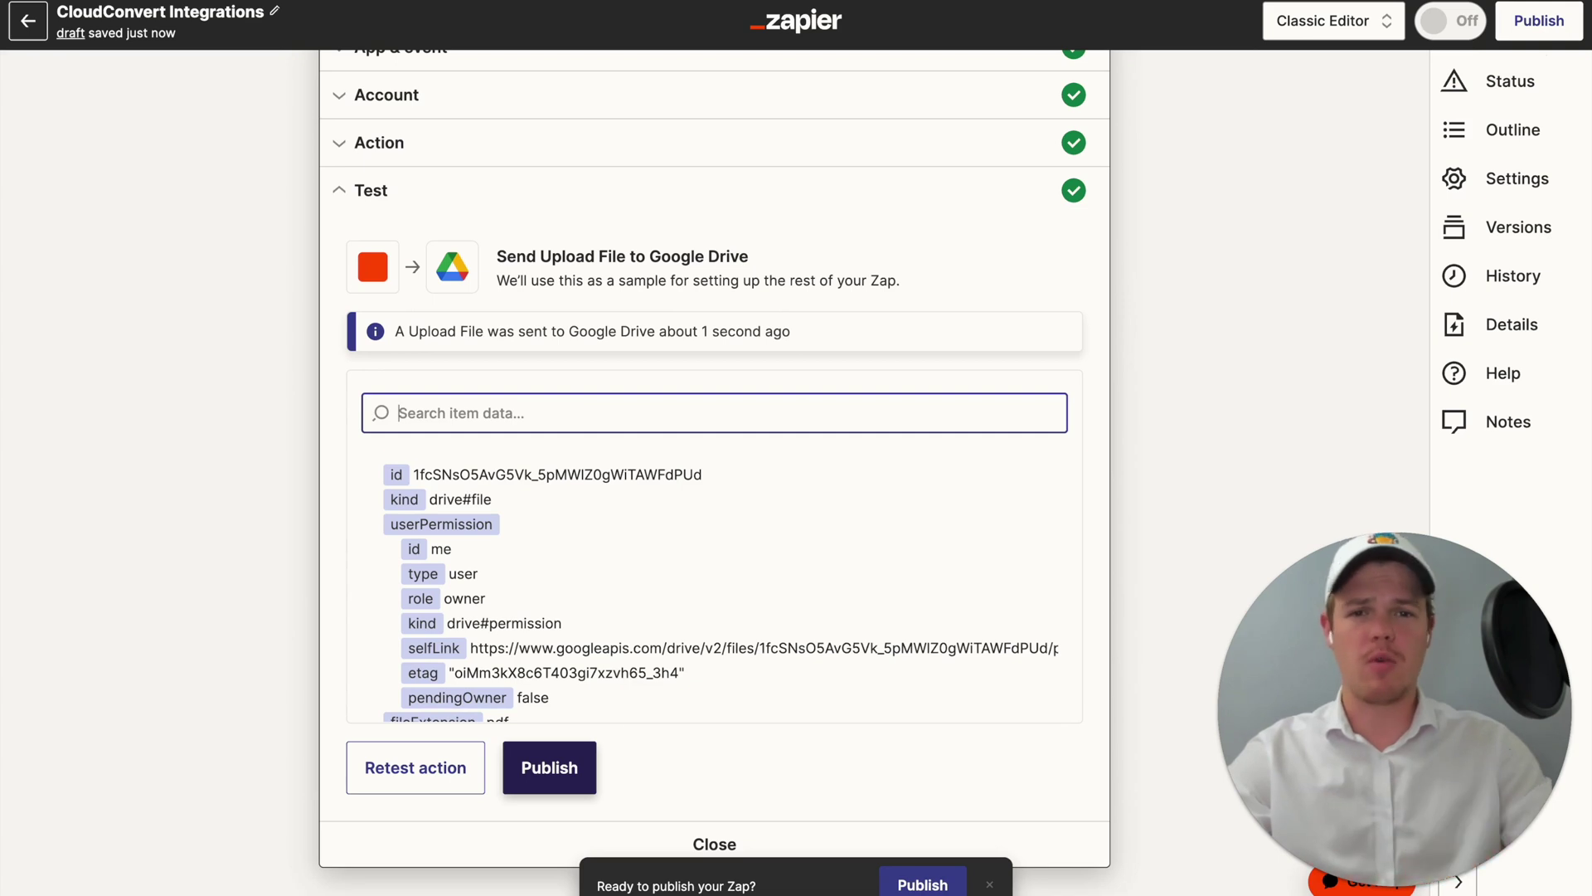
left_click(1539, 21)
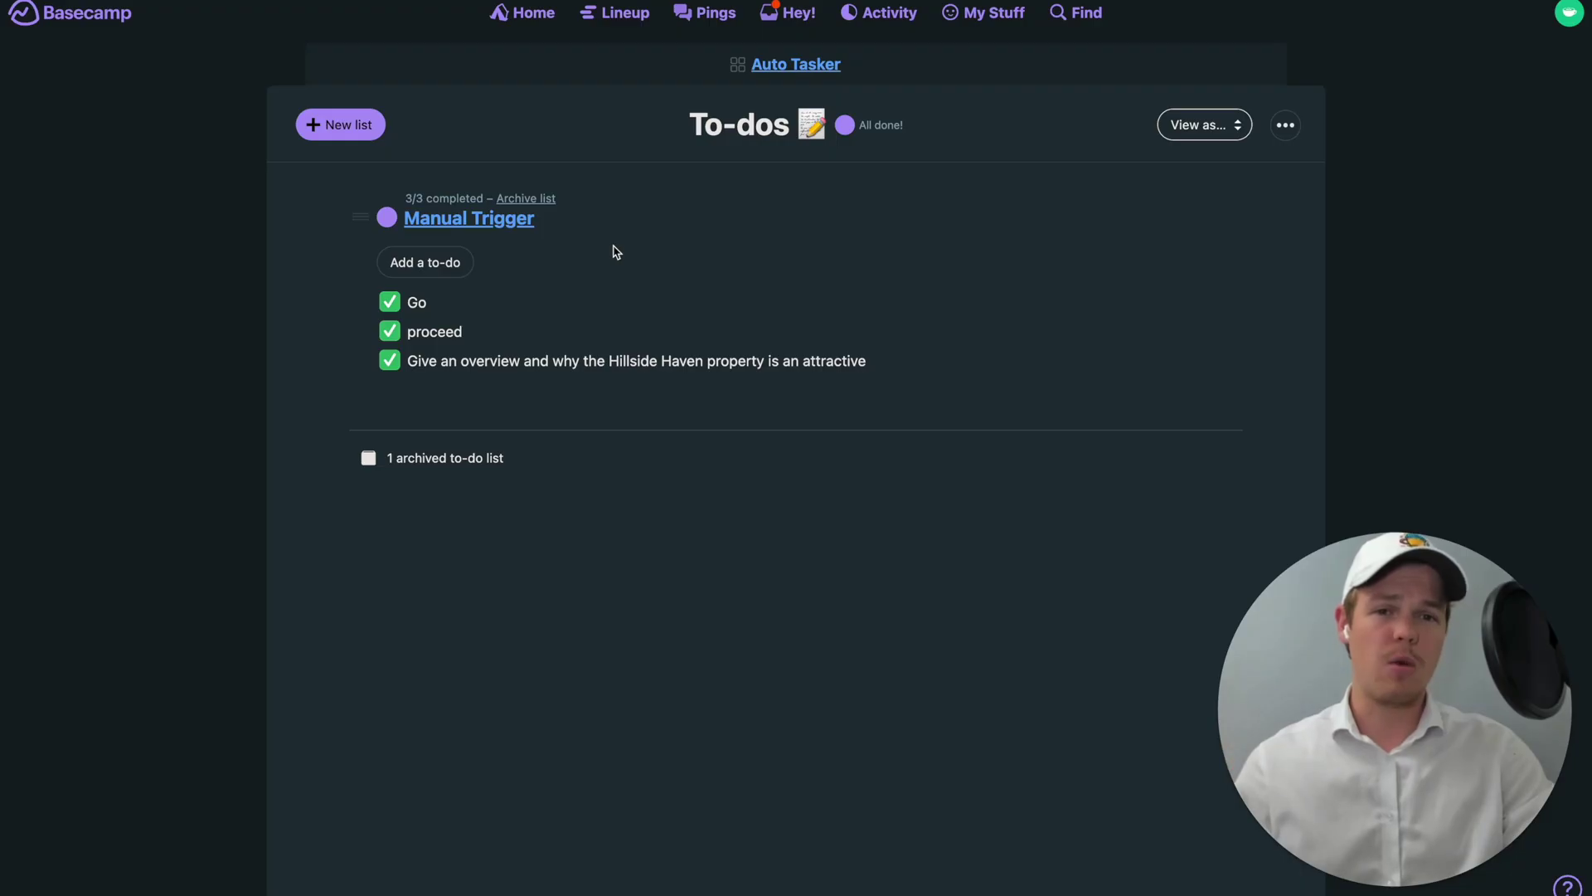
Step: Add a 'Dogs' to-do to Basecamp's Manual Trigger list
left_click(457, 264)
type("Dogs")
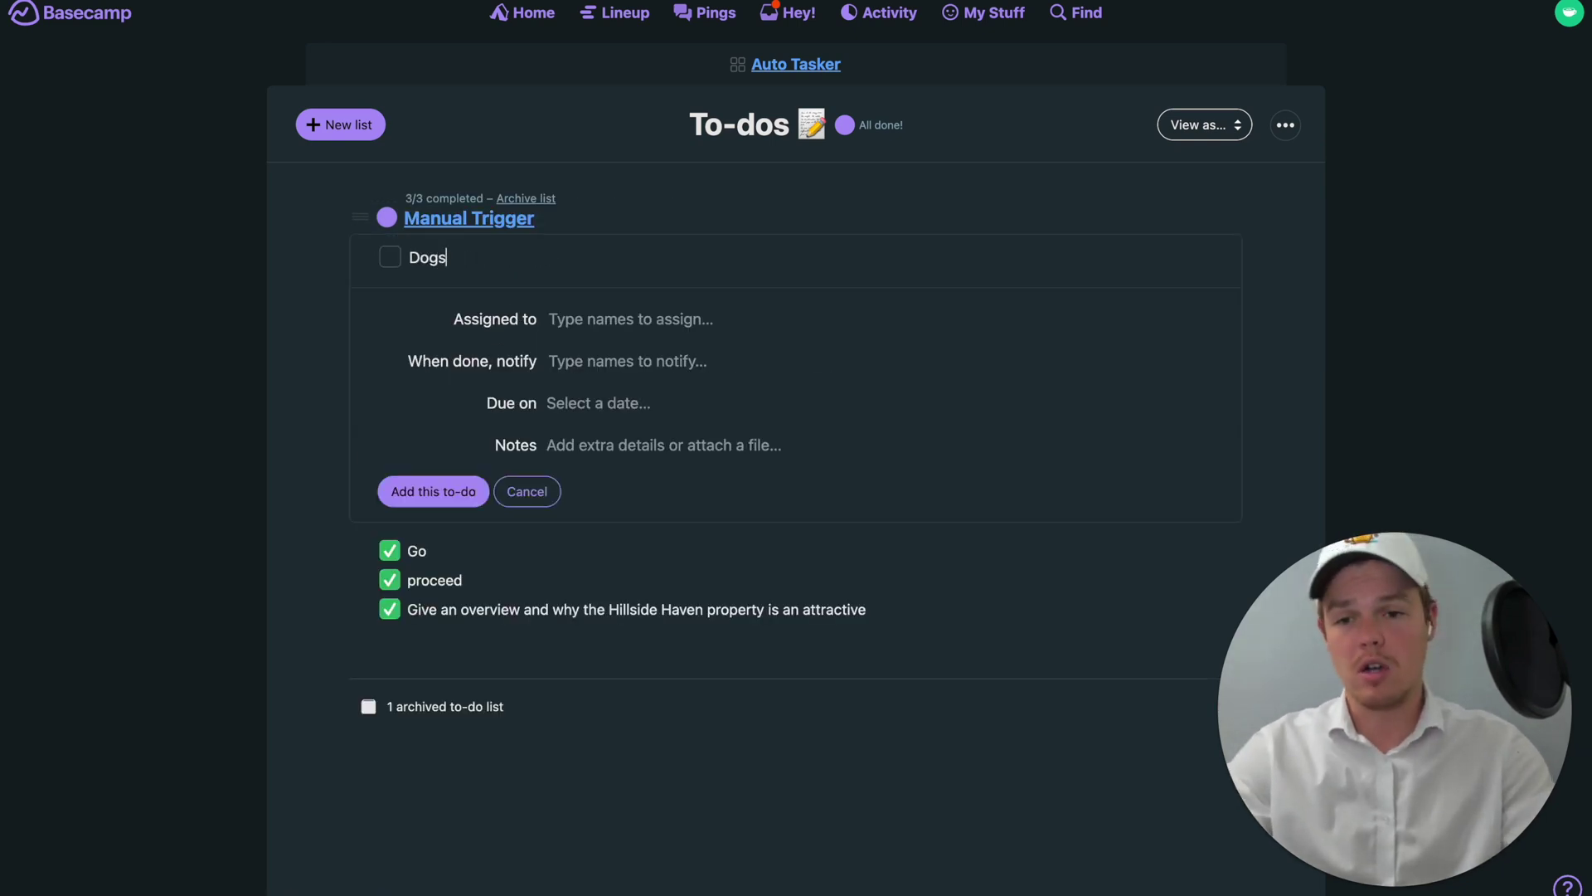
key("Return")
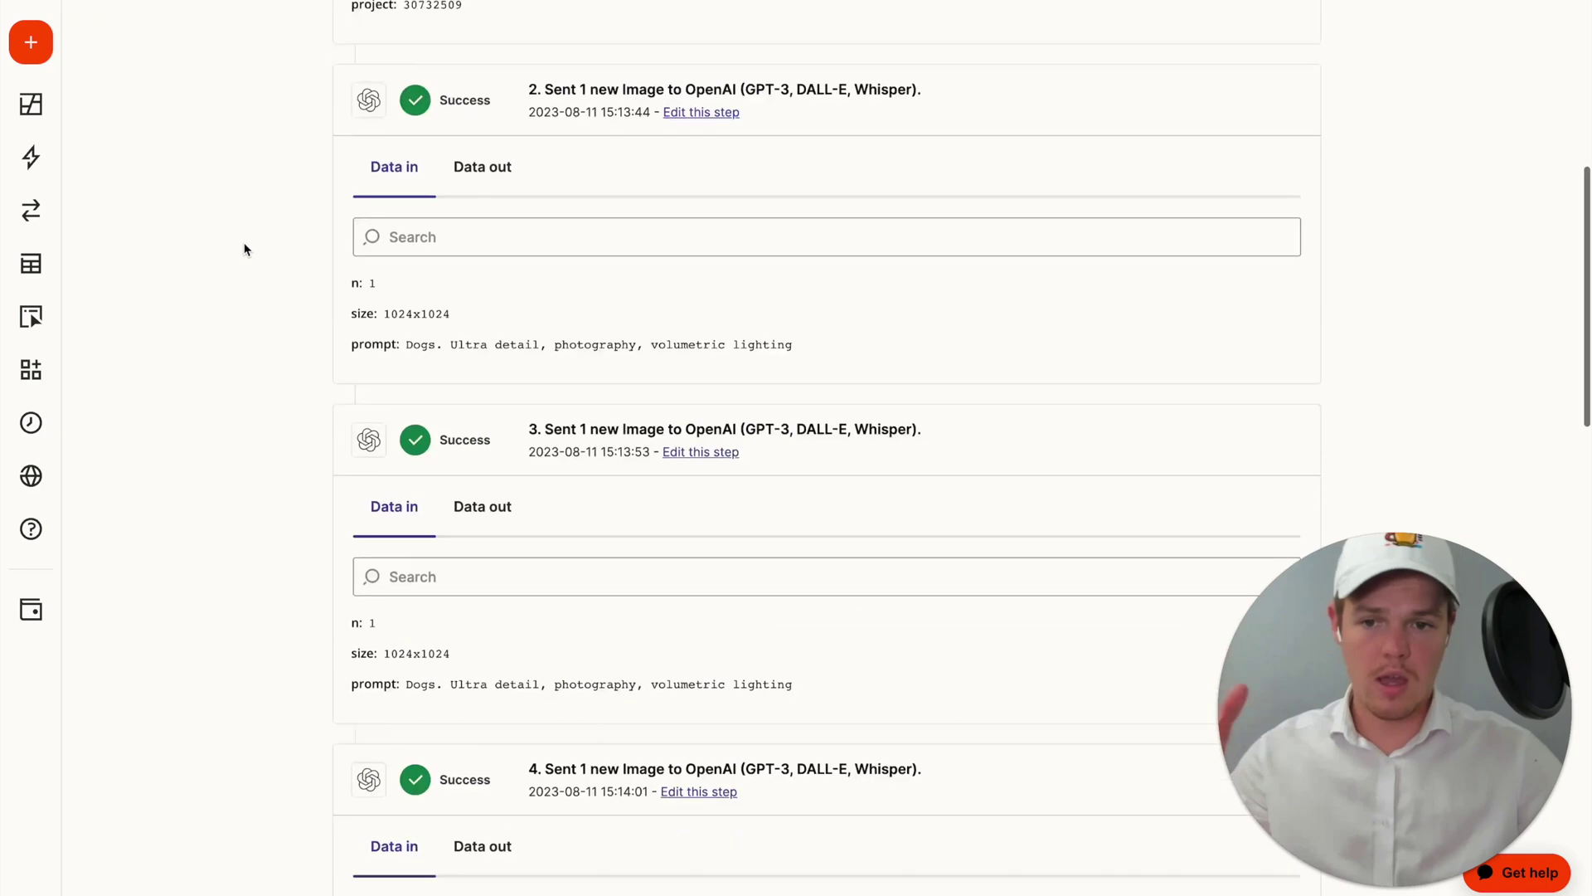
Step: Scroll through the Dogs run's step details to check the OpenAI image steps succeeded
scroll(242, 249, "up", 10)
scroll(243, 248, "down", 20)
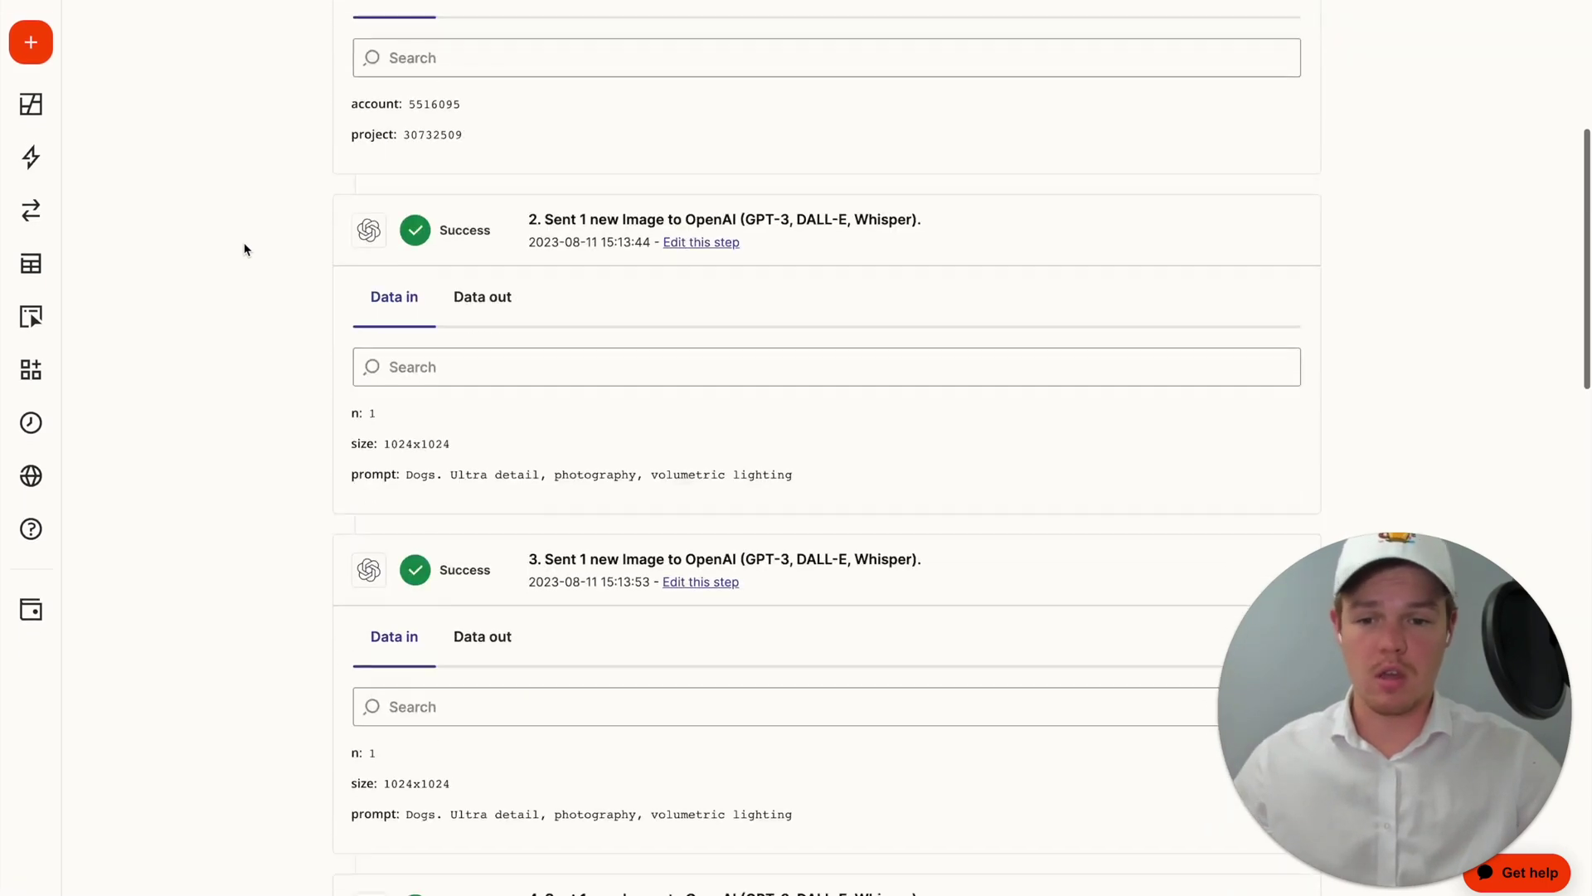
scroll(244, 249, "down", 2)
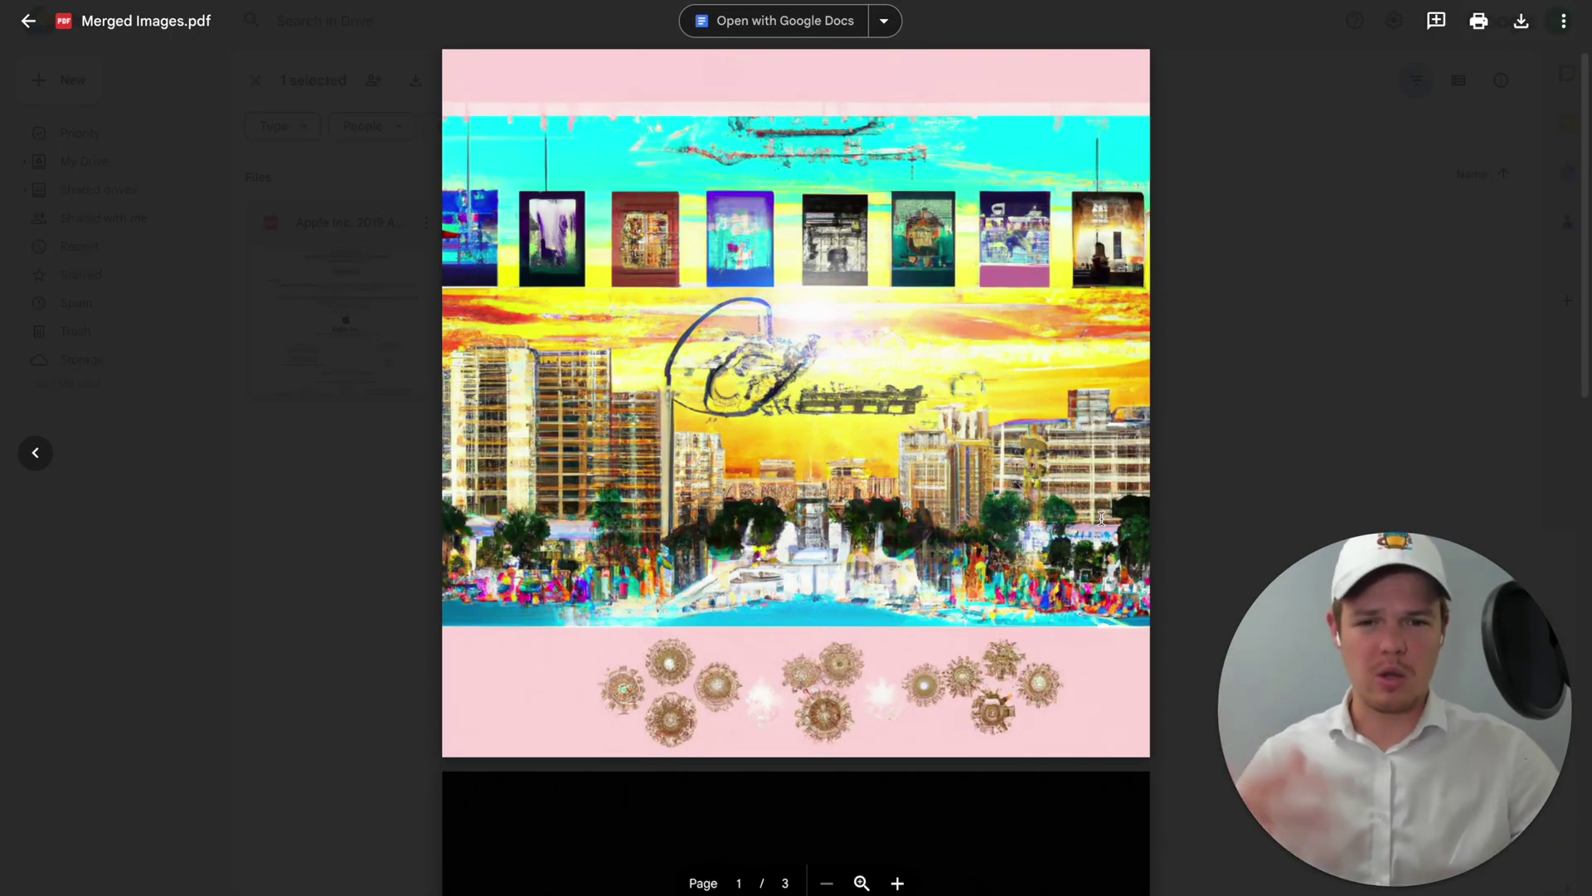
Step: Scroll through the three dog-image pages of Merged Images.pdf, then close the preview
scroll(1101, 518, "down", 1)
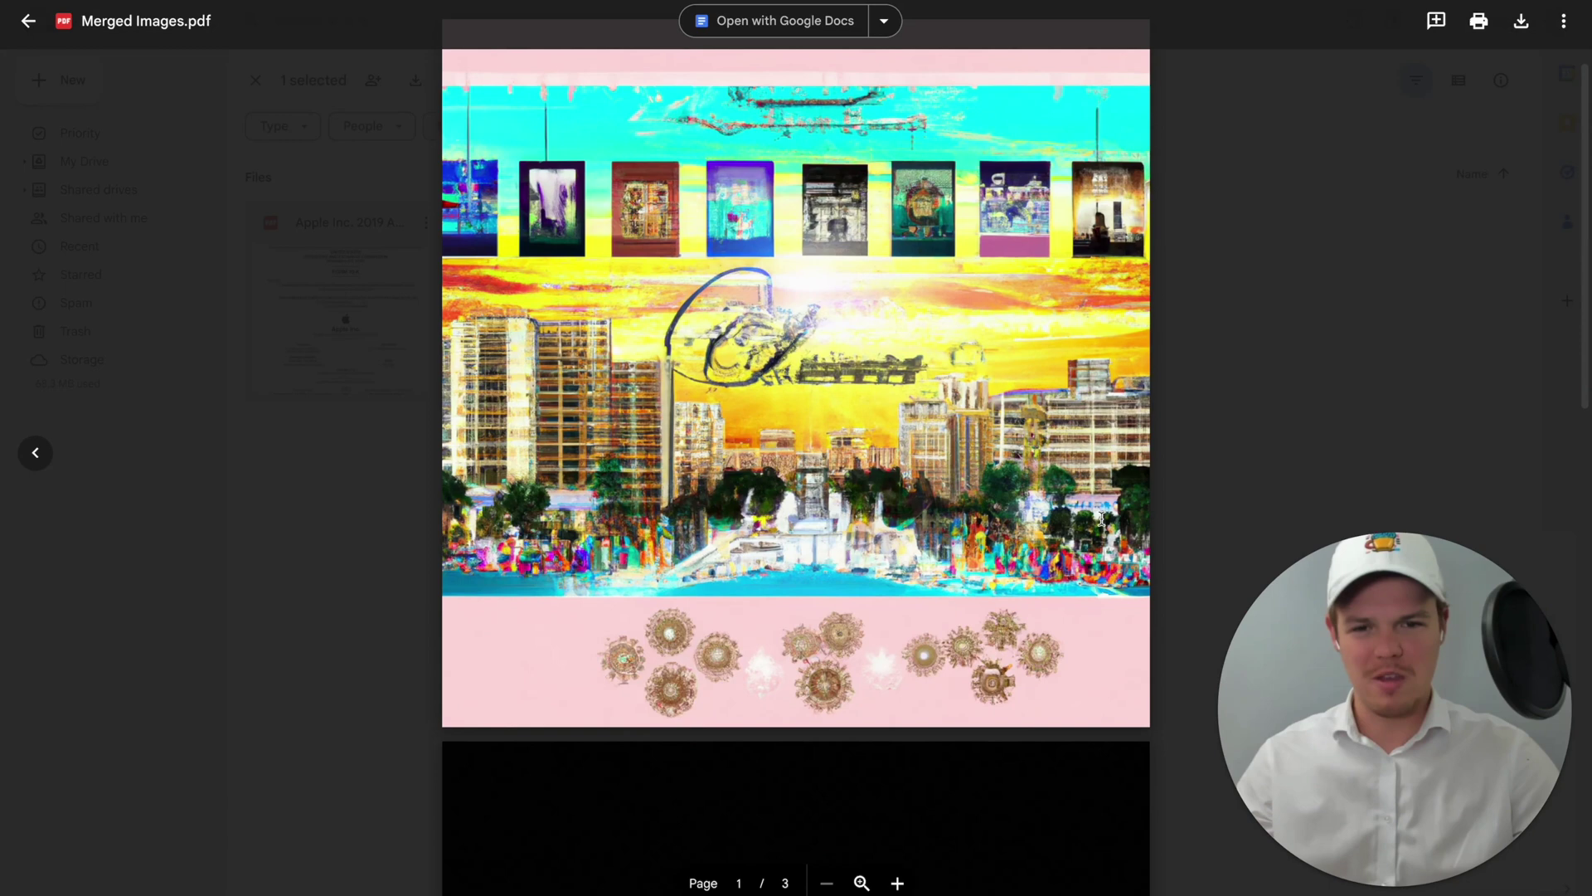
scroll(1101, 518, "down", 8)
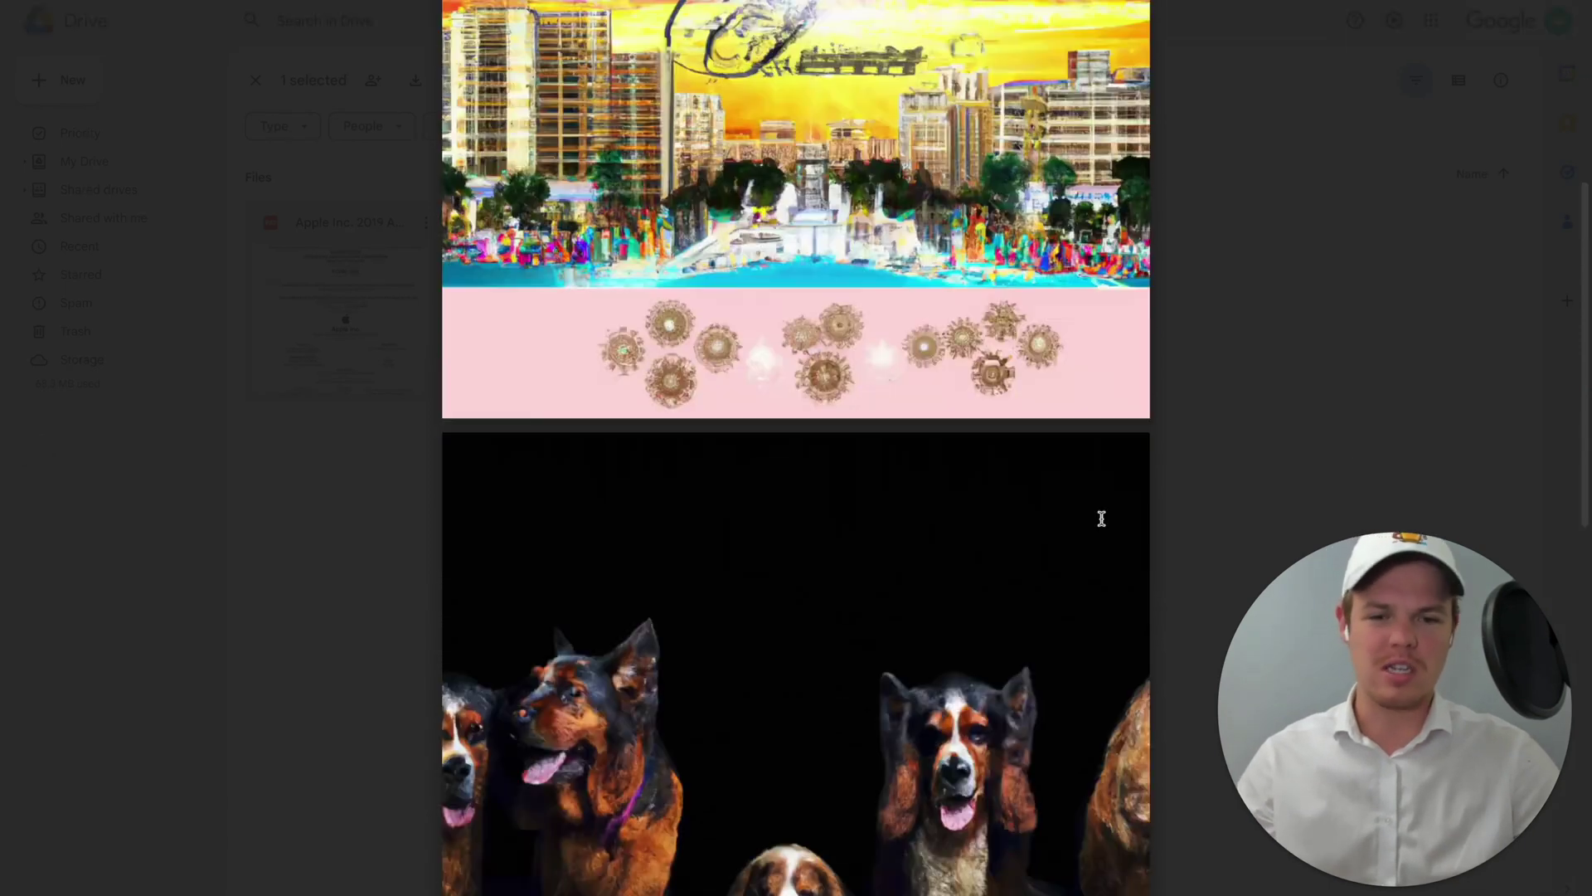
scroll(966, 421, "down", 8)
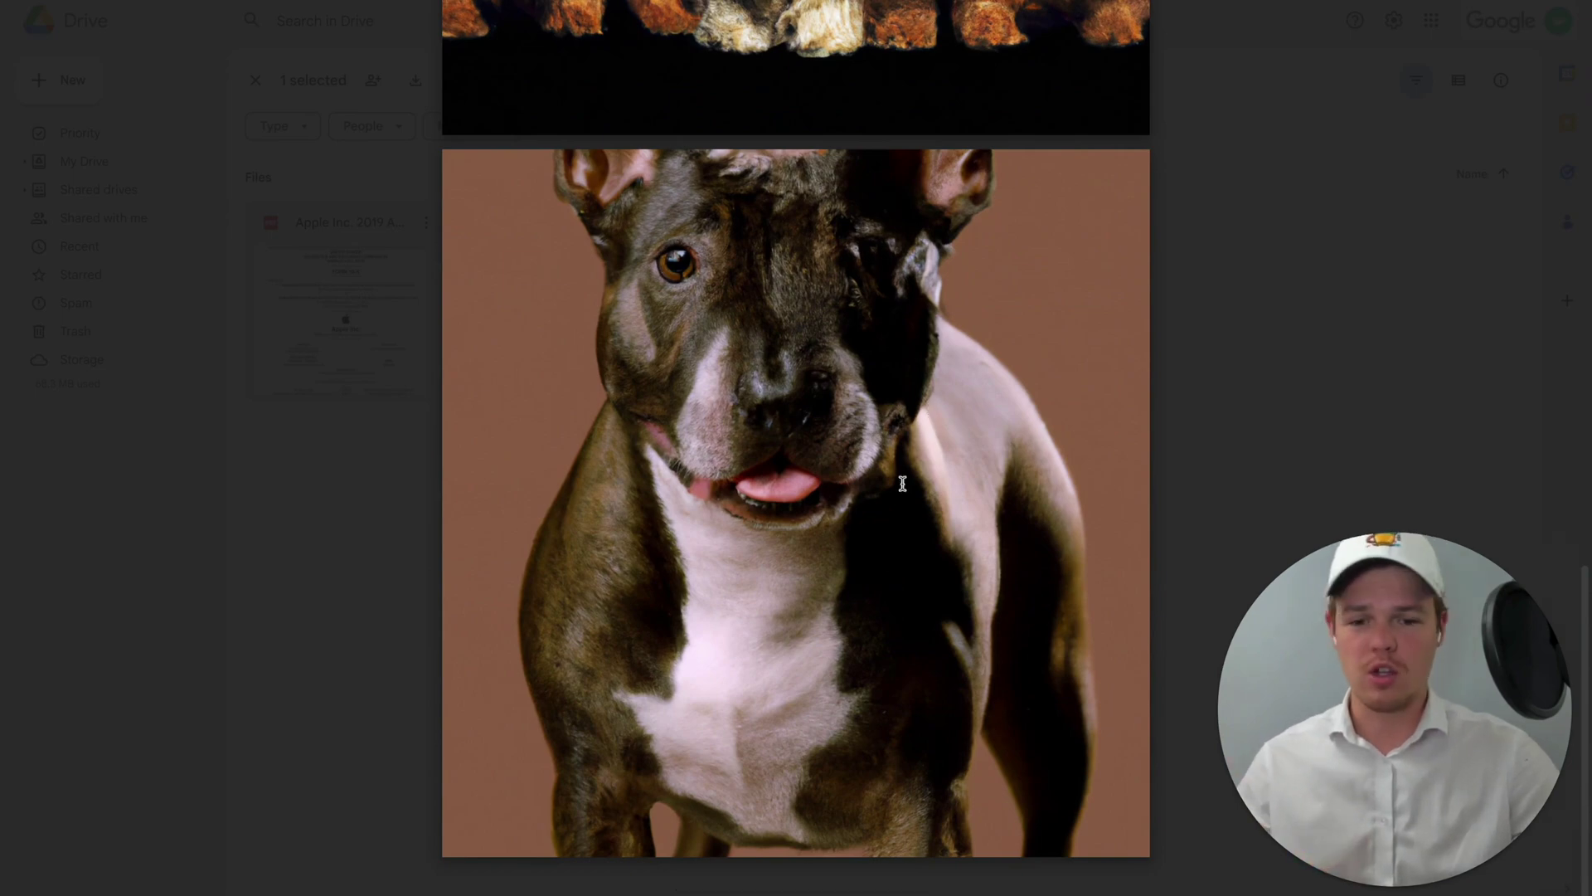
scroll(869, 262, "up", 15)
left_click(1241, 323)
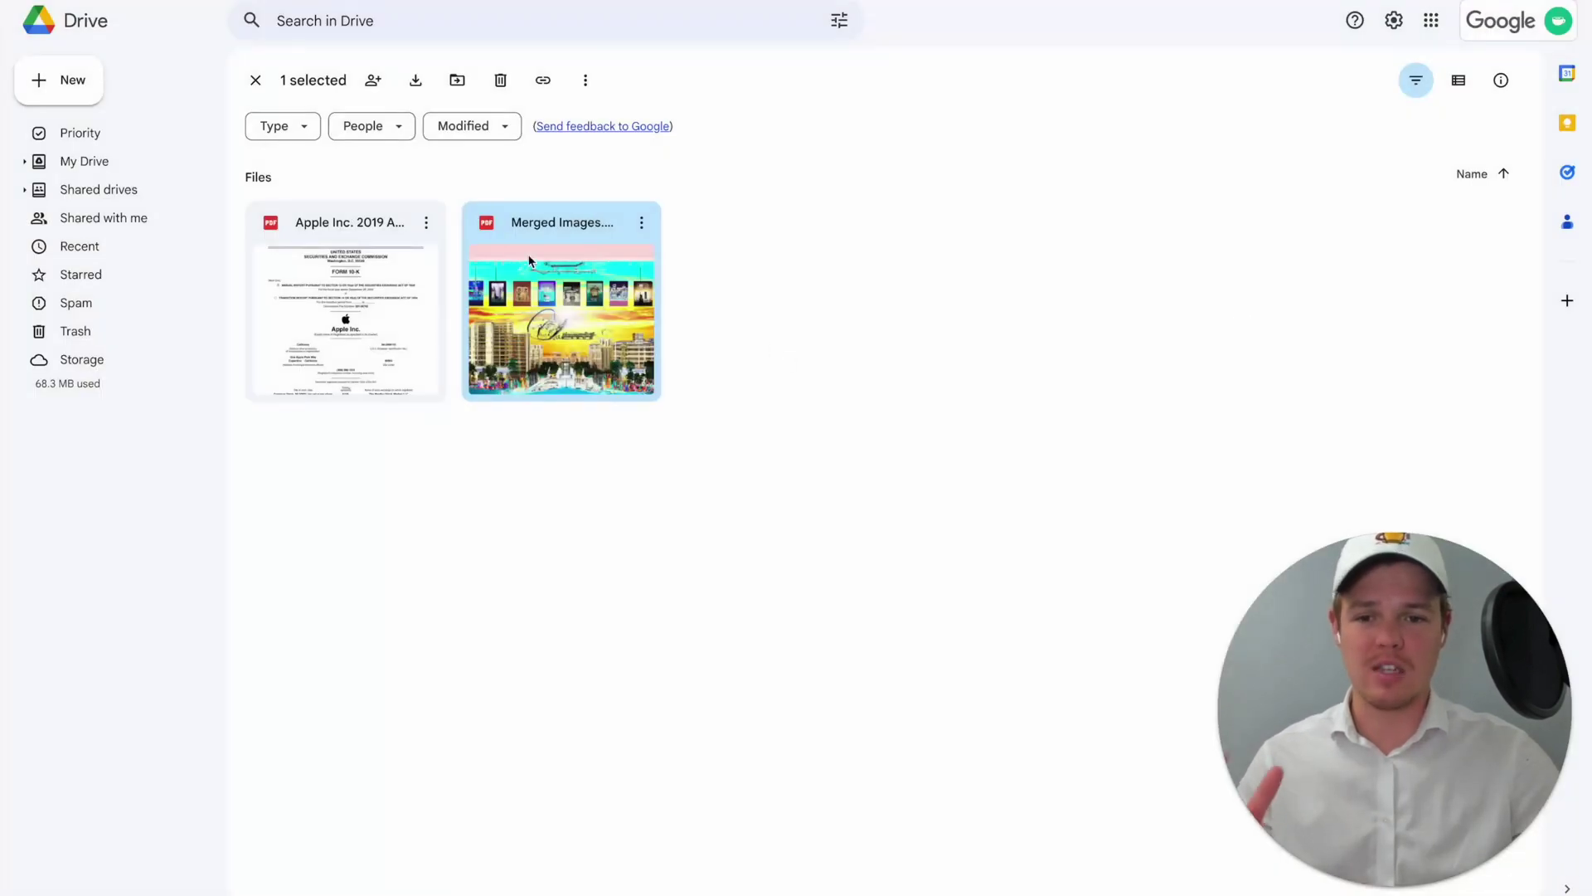